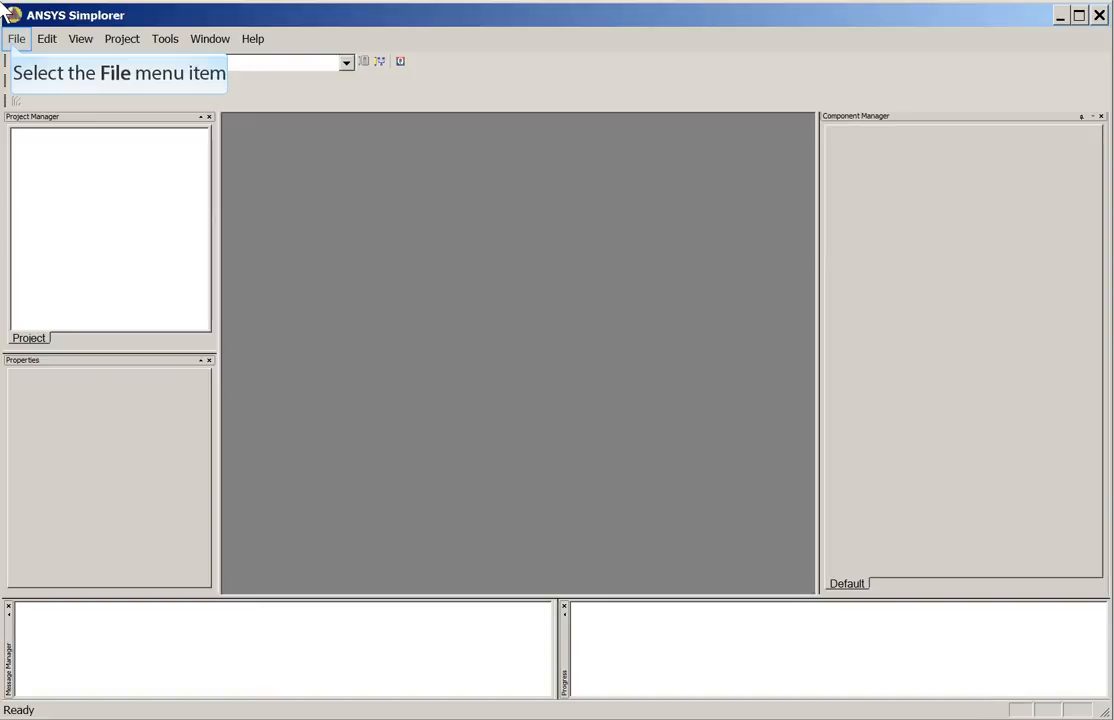
Create a new project and expand the component library to the Translational_V elements under the mechanical Velocity-Force-Representation
{"action": "left_click", "coordinate": [12, 42]}
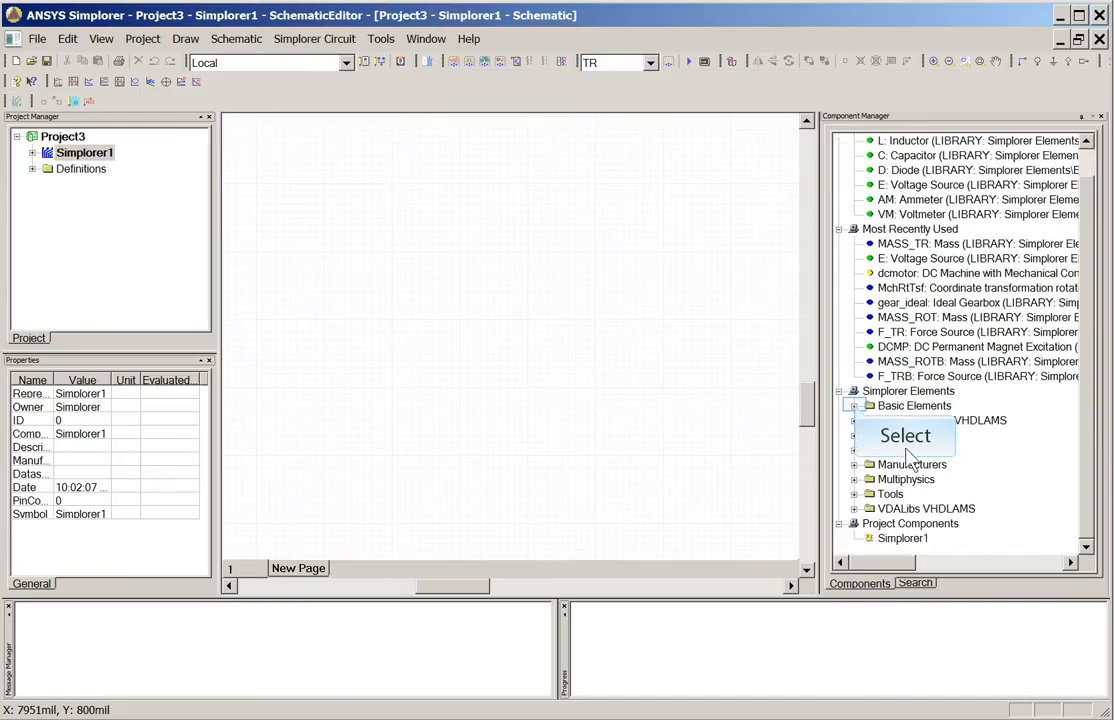
{"action": "left_click", "coordinate": [854, 406]}
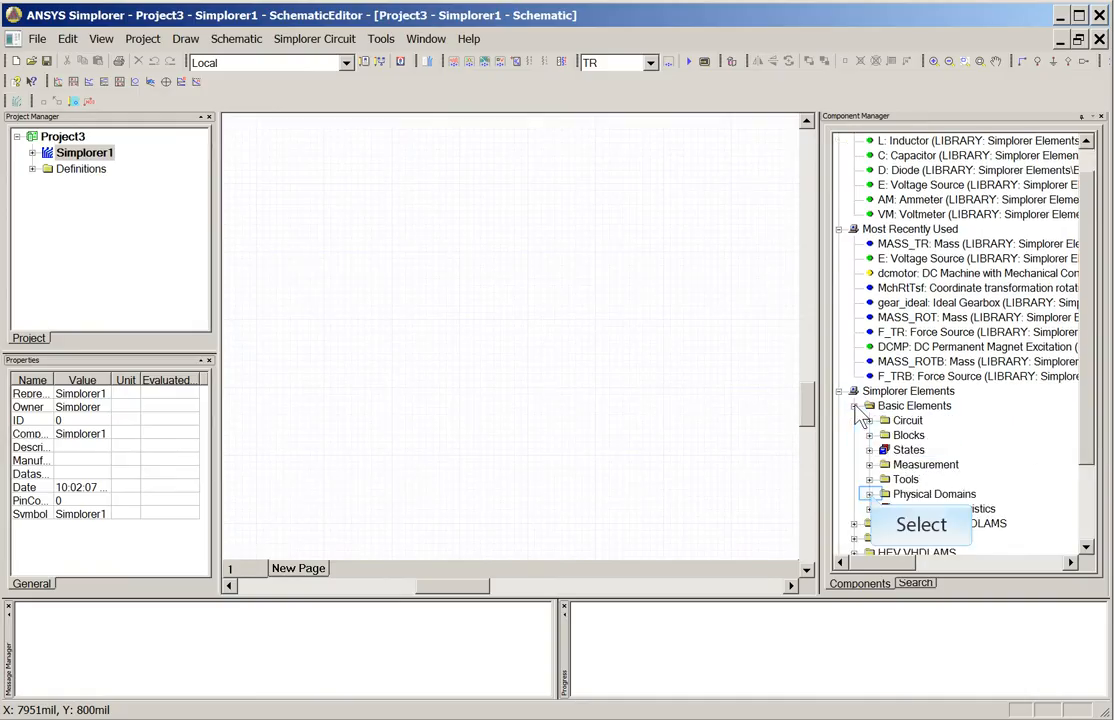
{"action": "left_click", "coordinate": [869, 494]}
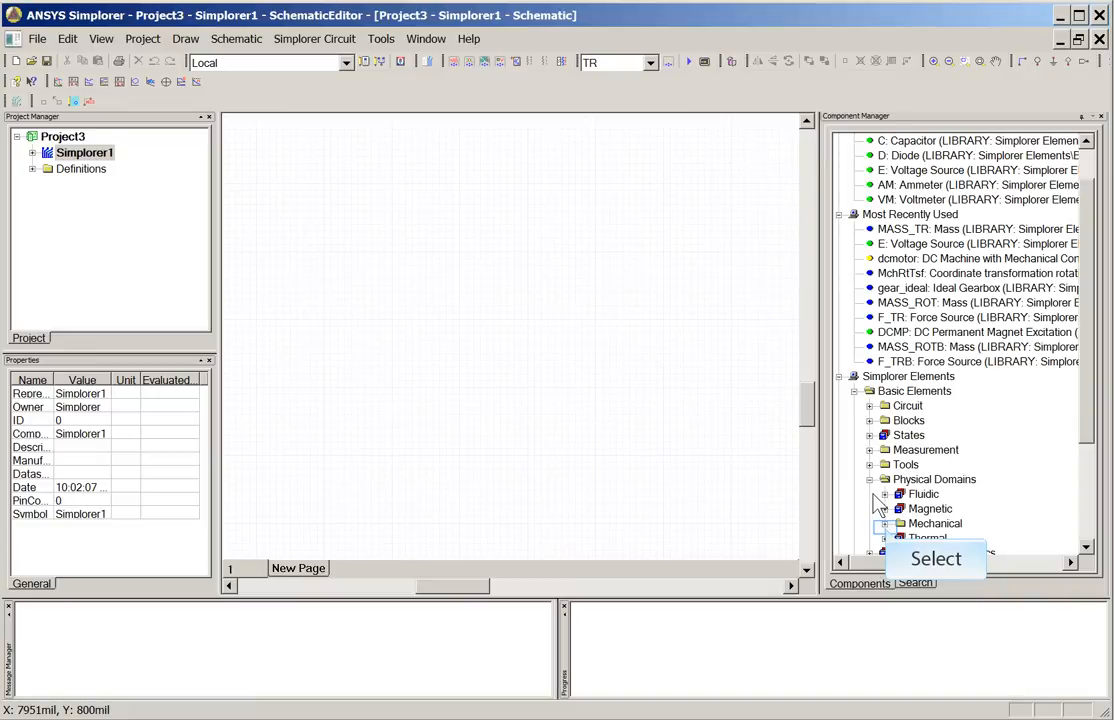
{"action": "left_click", "coordinate": [885, 524]}
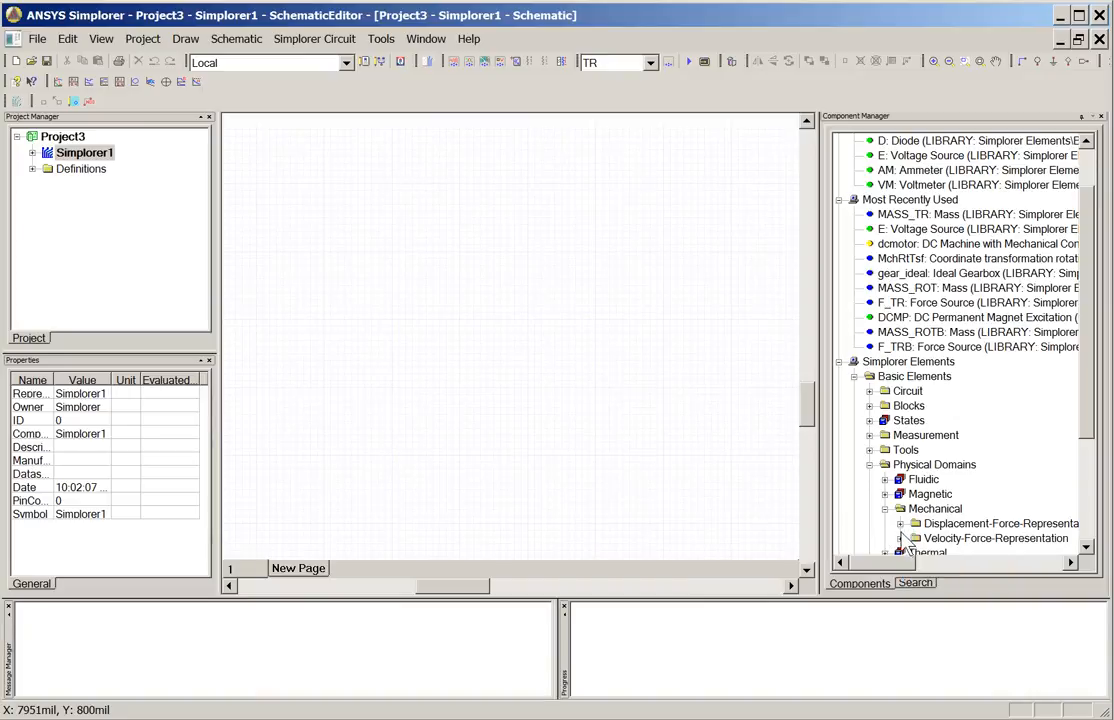
{"action": "left_click", "coordinate": [900, 539]}
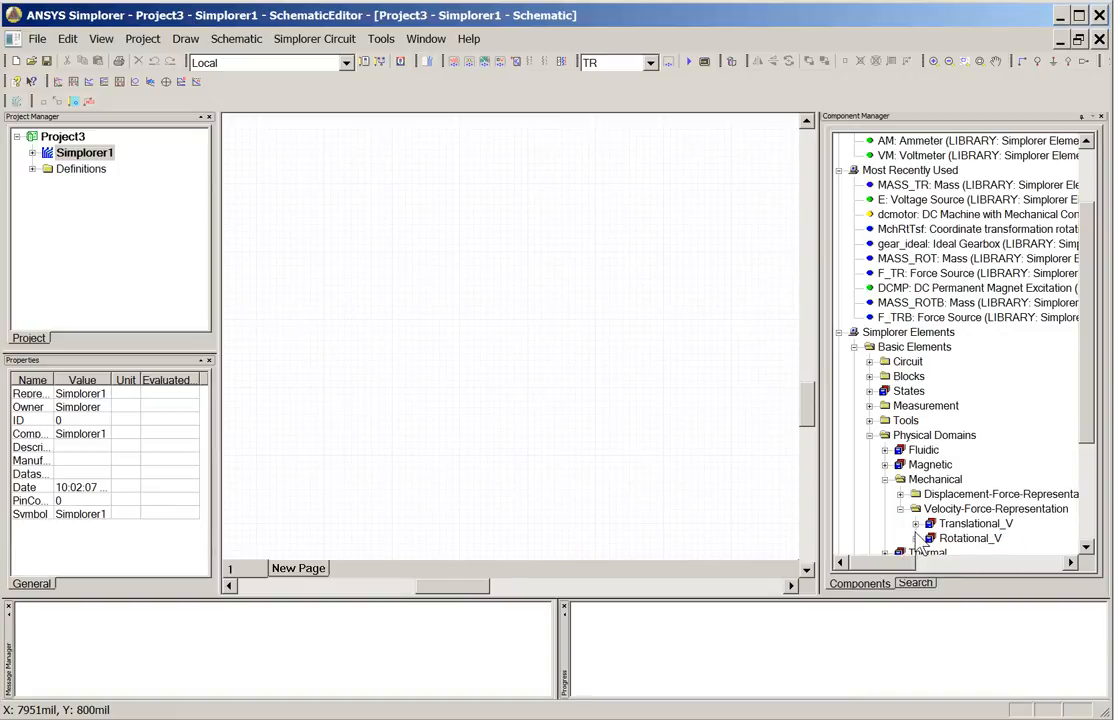
{"action": "left_click", "coordinate": [916, 524]}
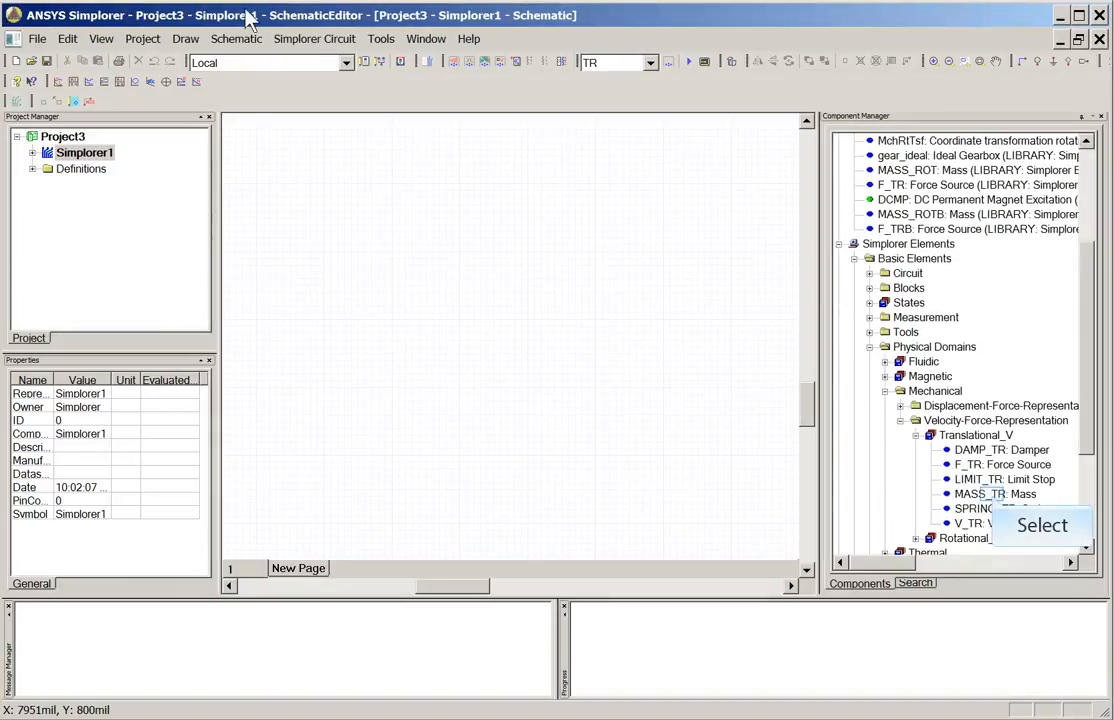
Place two MASS_TR mass components side by side on the schematic
{"action": "left_click", "coordinate": [995, 498]}
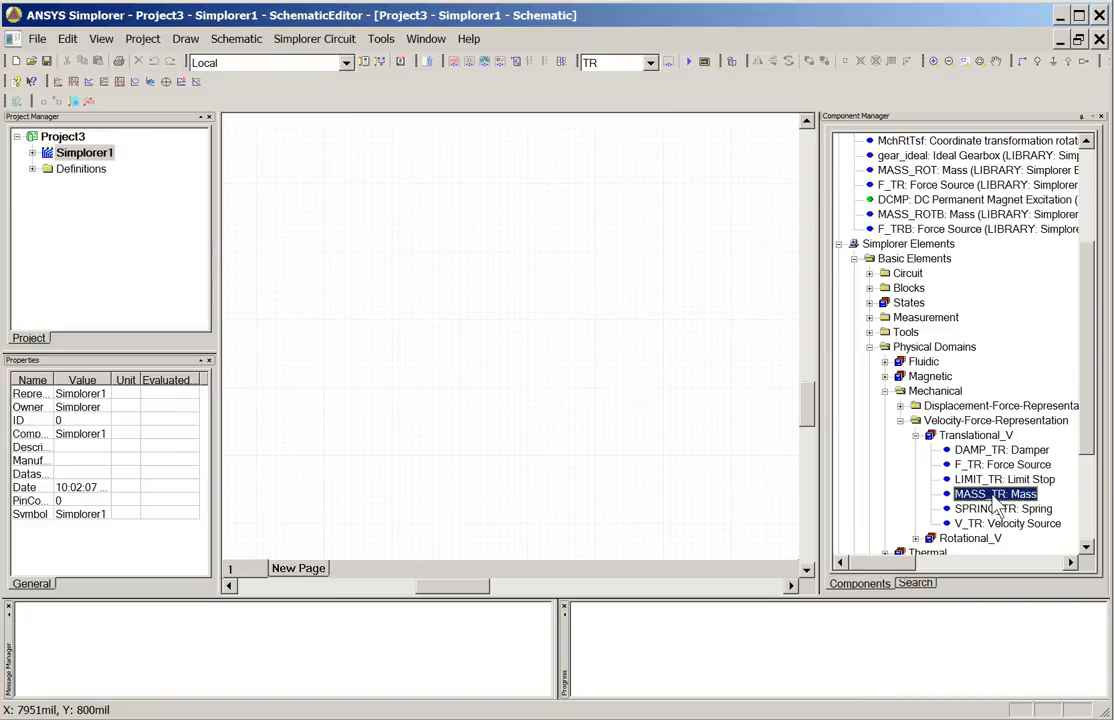
{"action": "left_click_drag", "start_coordinate": [997, 505], "coordinate": [422, 375]}
{"action": "left_click", "coordinate": [418, 366]}
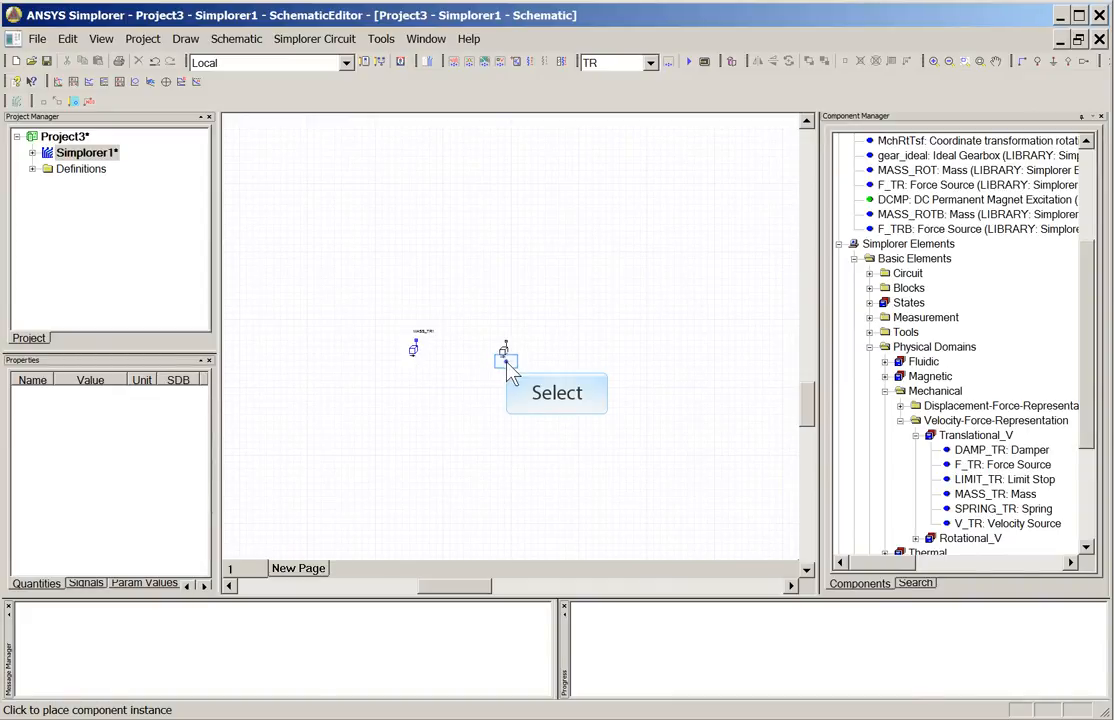
{"action": "left_click", "coordinate": [509, 368]}
{"action": "key", "text": "Escape"}
Rename the mass MASS_TR1 as Elevator and enter 1204+75*Np as its mass M
{"action": "key", "text": "ctrl+e"}
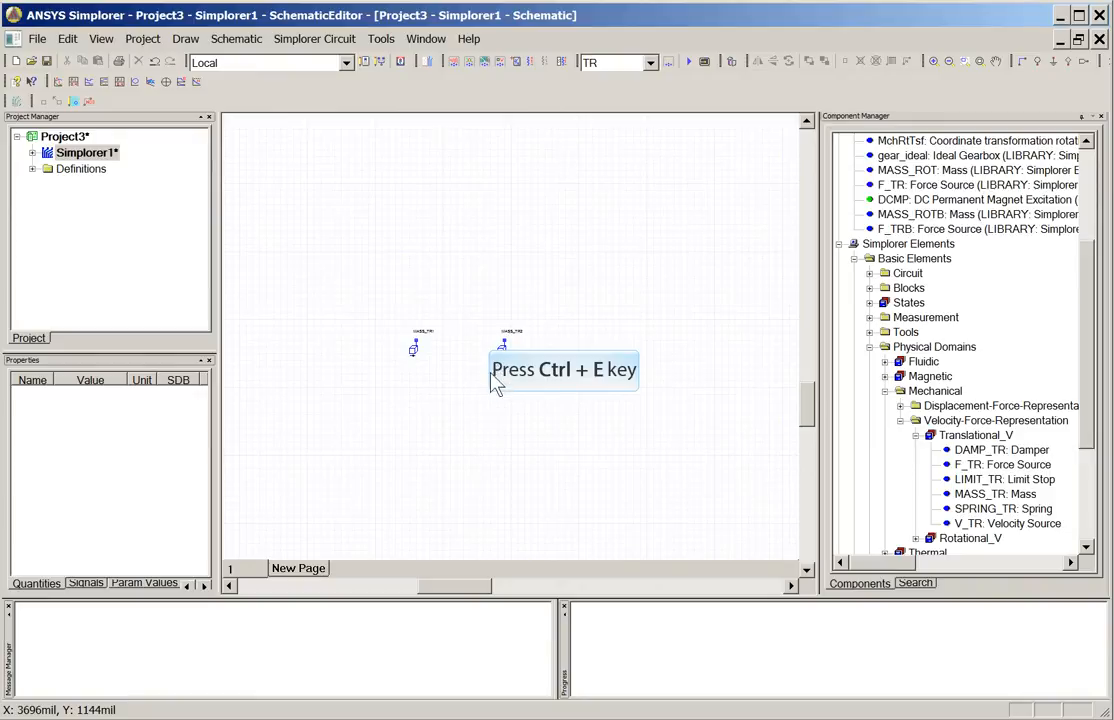
{"action": "key", "text": "ctrl+e"}
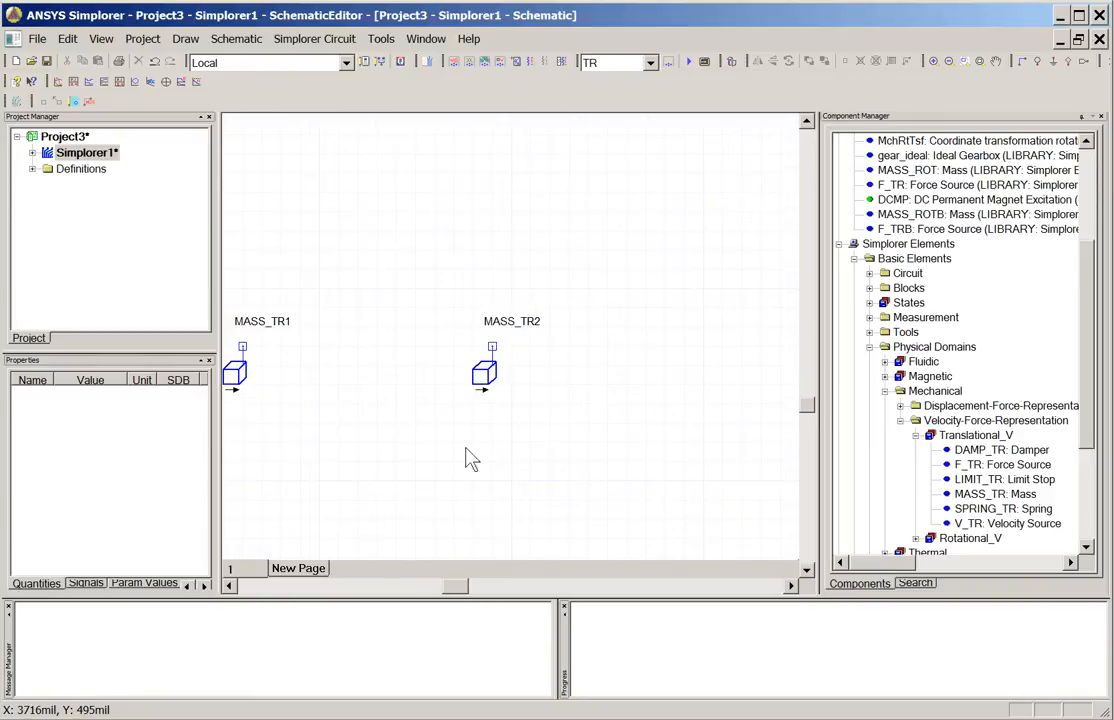
{"action": "left_click_drag", "start_coordinate": [462, 593], "coordinate": [455, 593]}
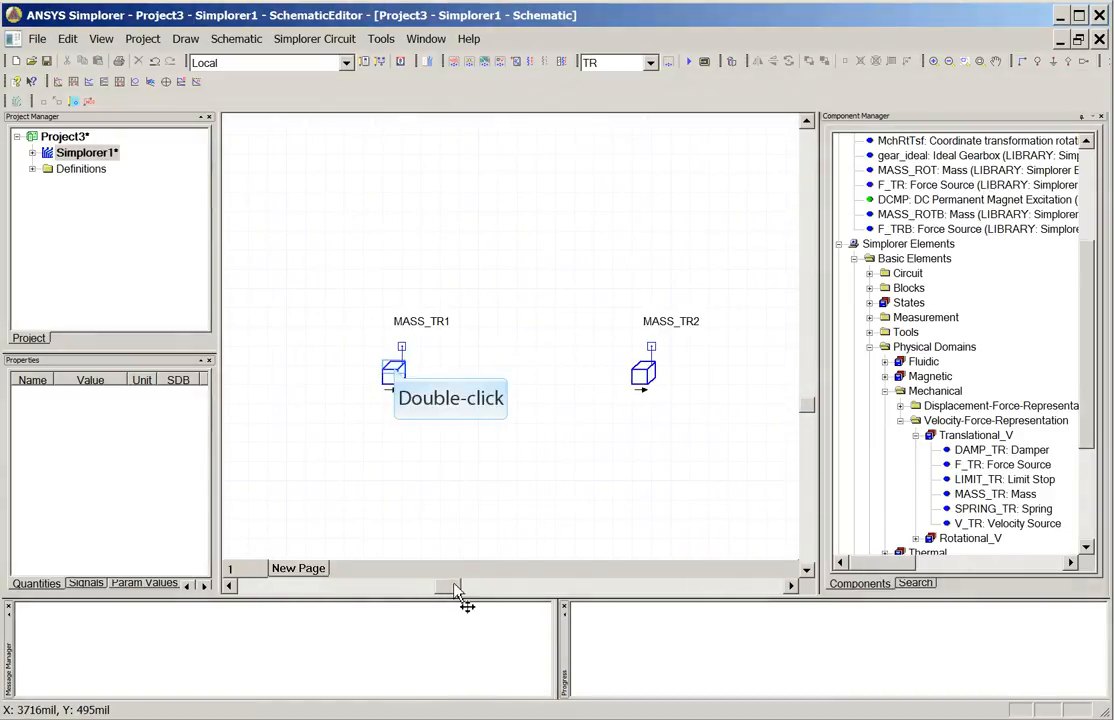
{"action": "double_click", "coordinate": [397, 377]}
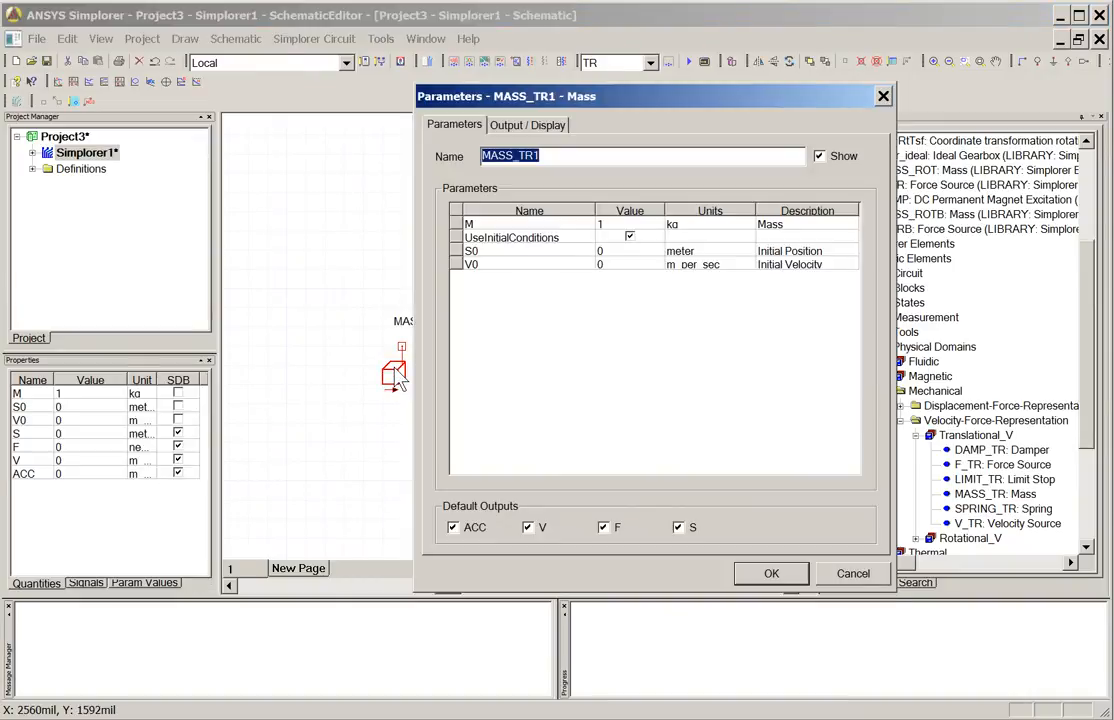
{"action": "type", "text": "Elevator"}
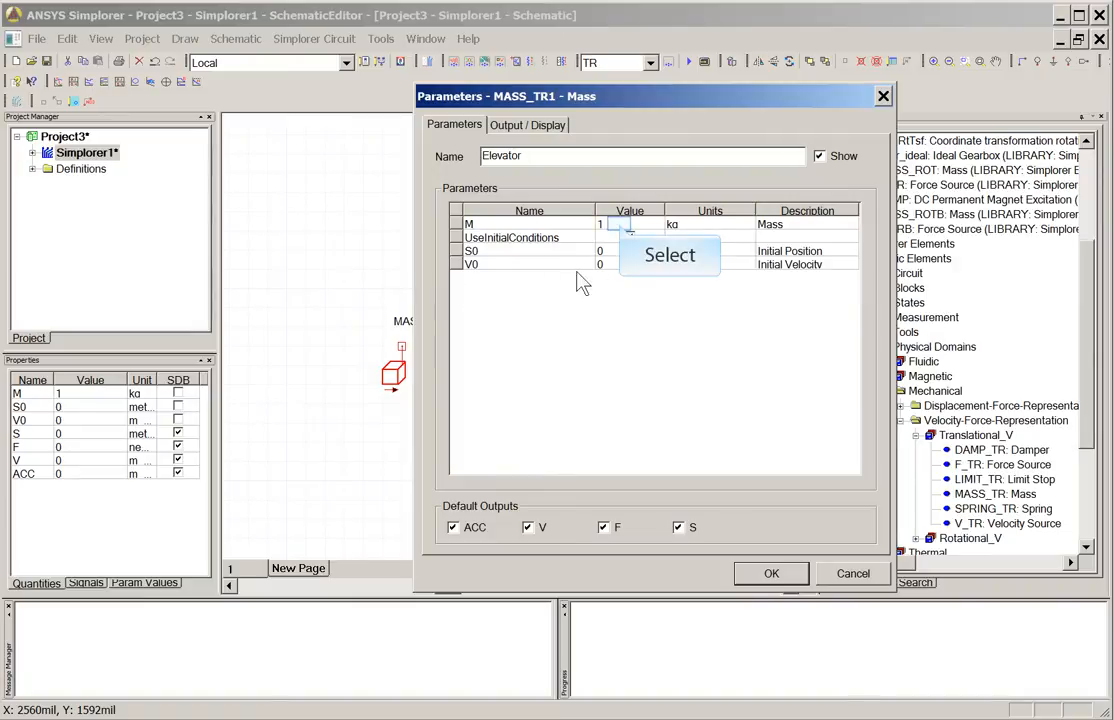
{"action": "left_click", "coordinate": [626, 226]}
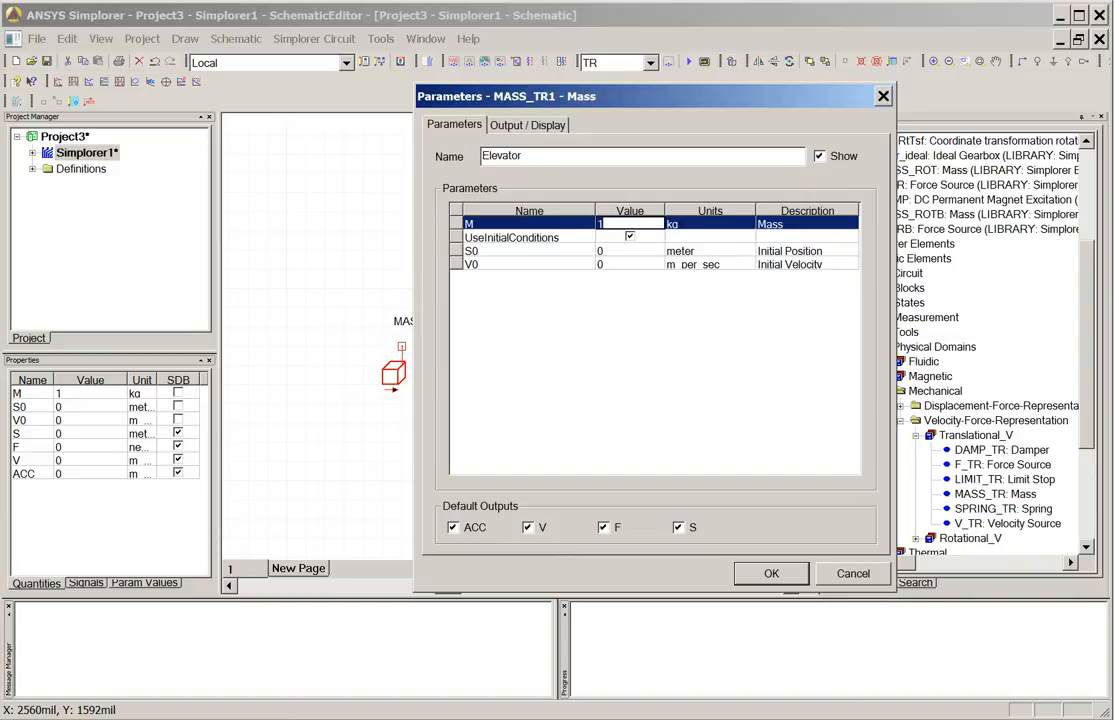
{"action": "type", "text": "1204+75*Np"}
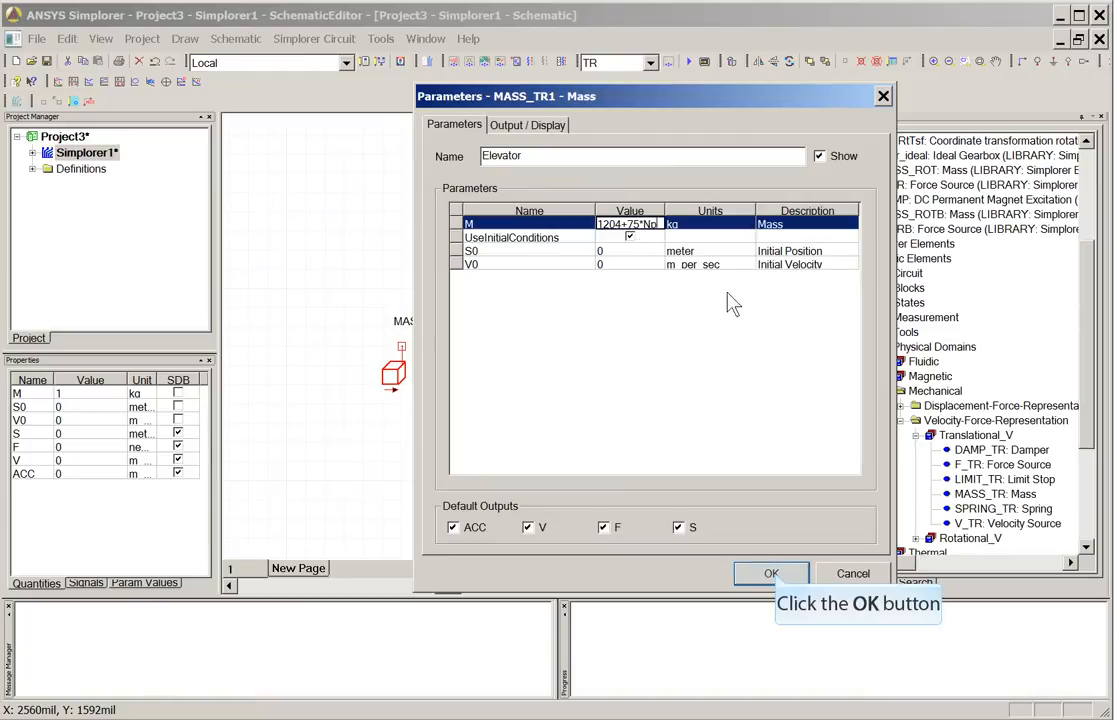
Define Np as a local variable with the value 10 and apply the Elevator mass parameters
{"action": "left_click", "coordinate": [772, 574]}
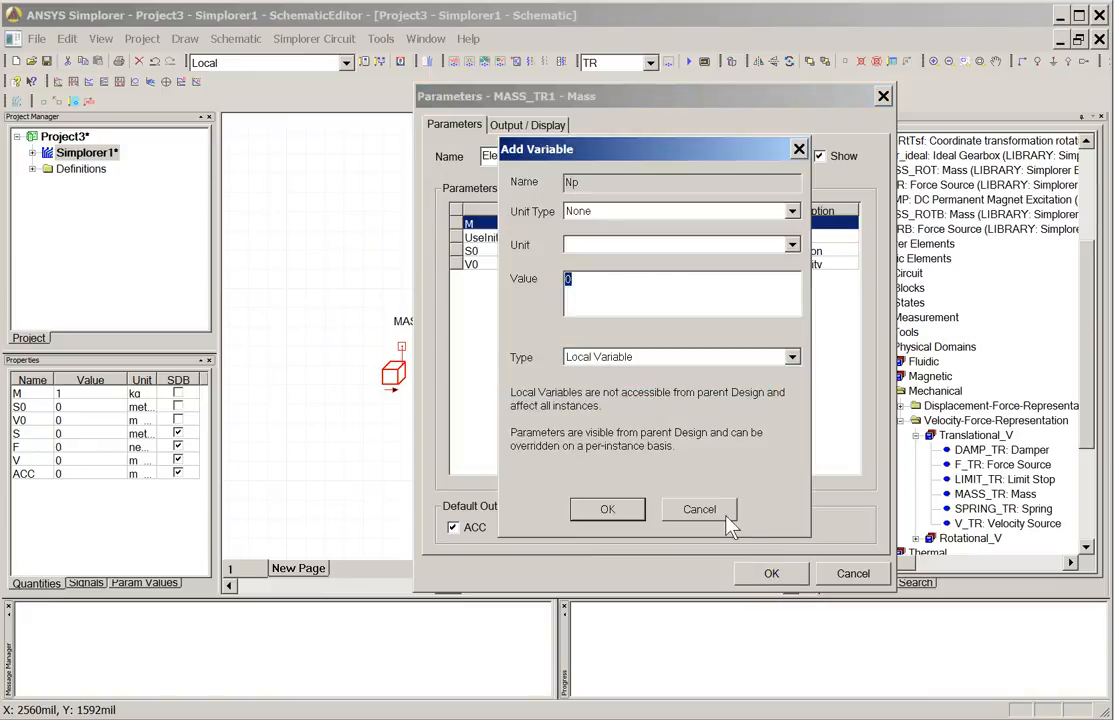
{"action": "type", "text": "10"}
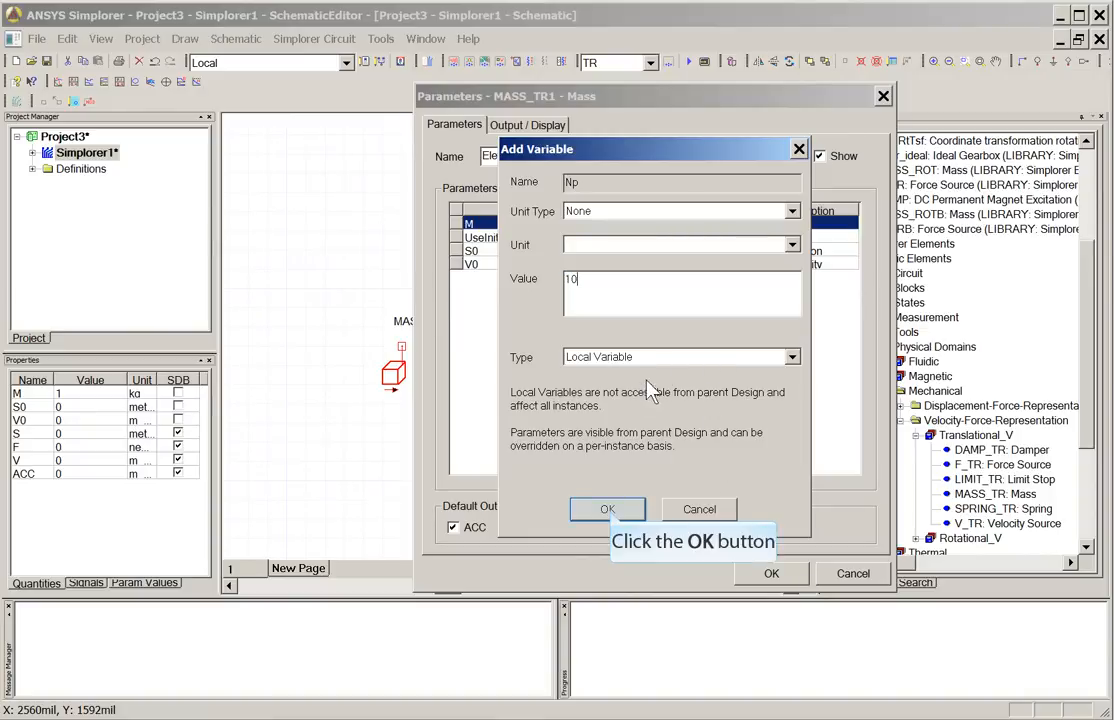
{"action": "left_click", "coordinate": [607, 509]}
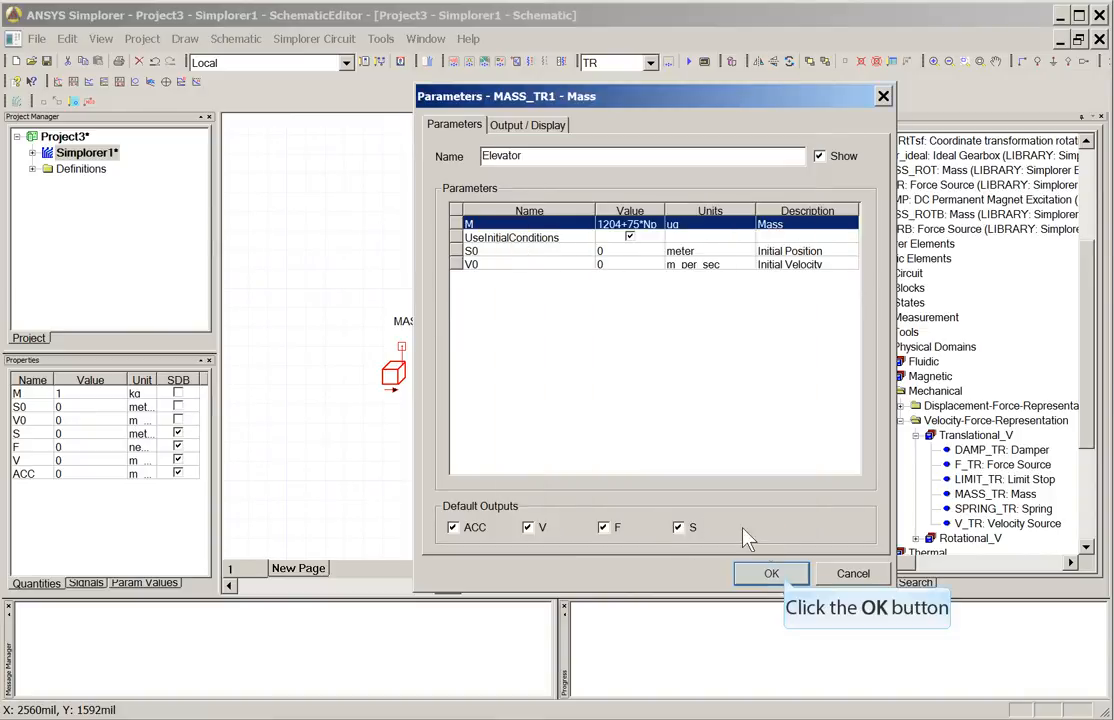
{"action": "left_click", "coordinate": [786, 580]}
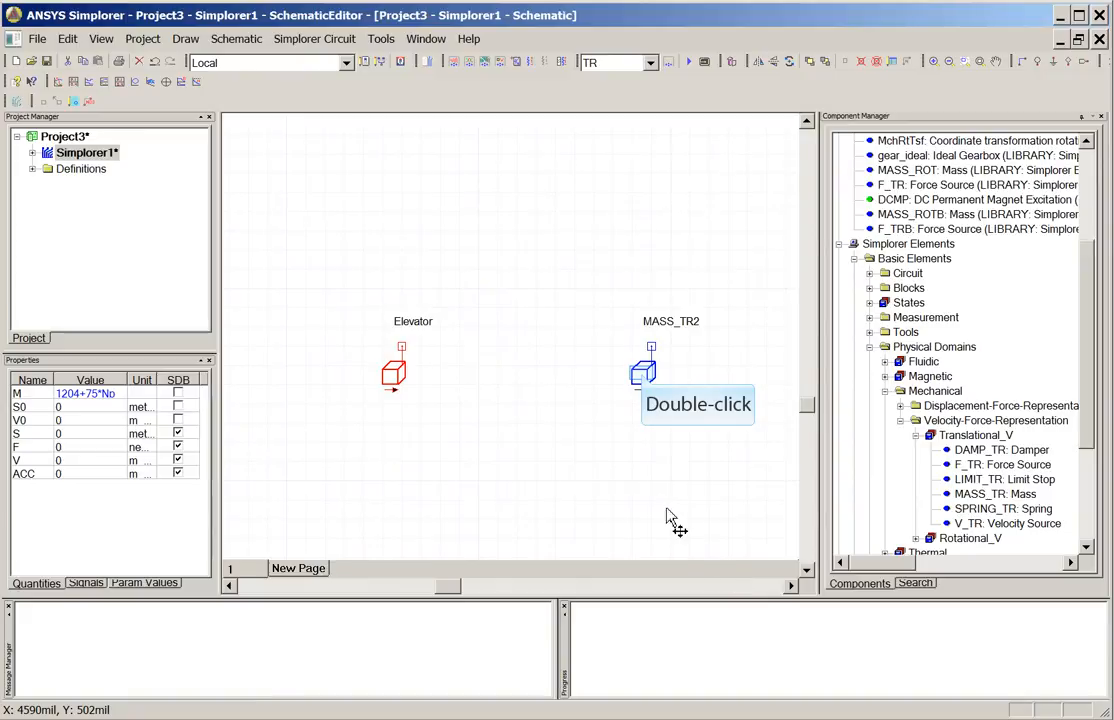
Rename the mass MASS_TR2 as Cw and set its mass M to 1429 kg
{"action": "double_click", "coordinate": [644, 377]}
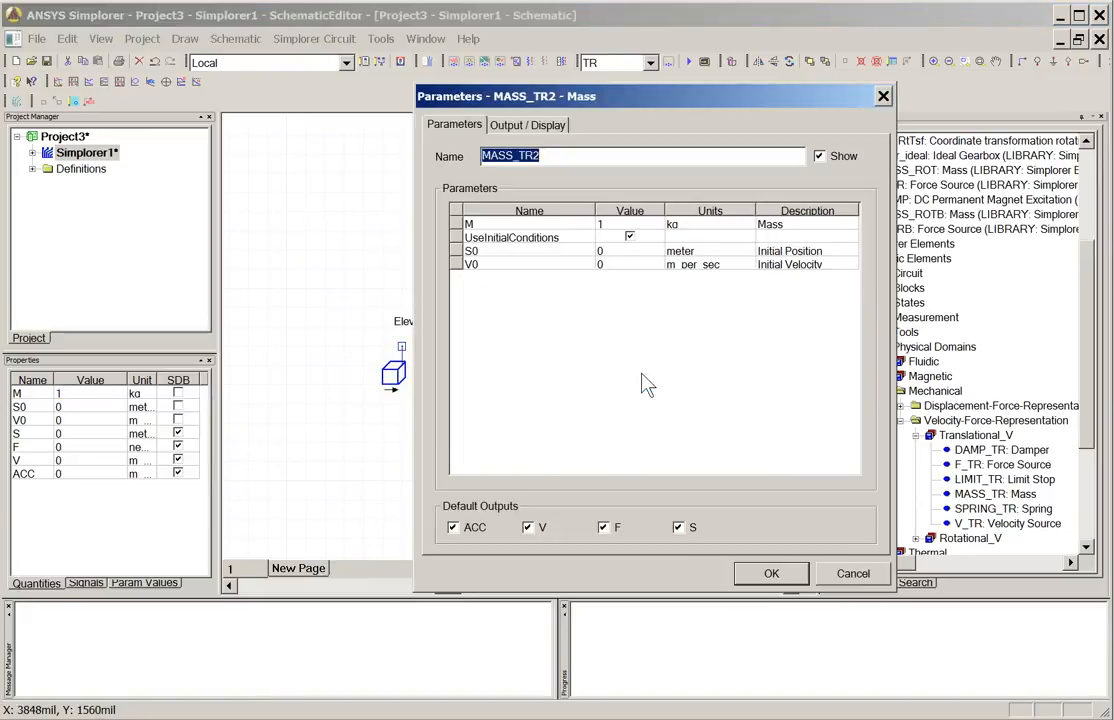
{"action": "type", "text": "Cw"}
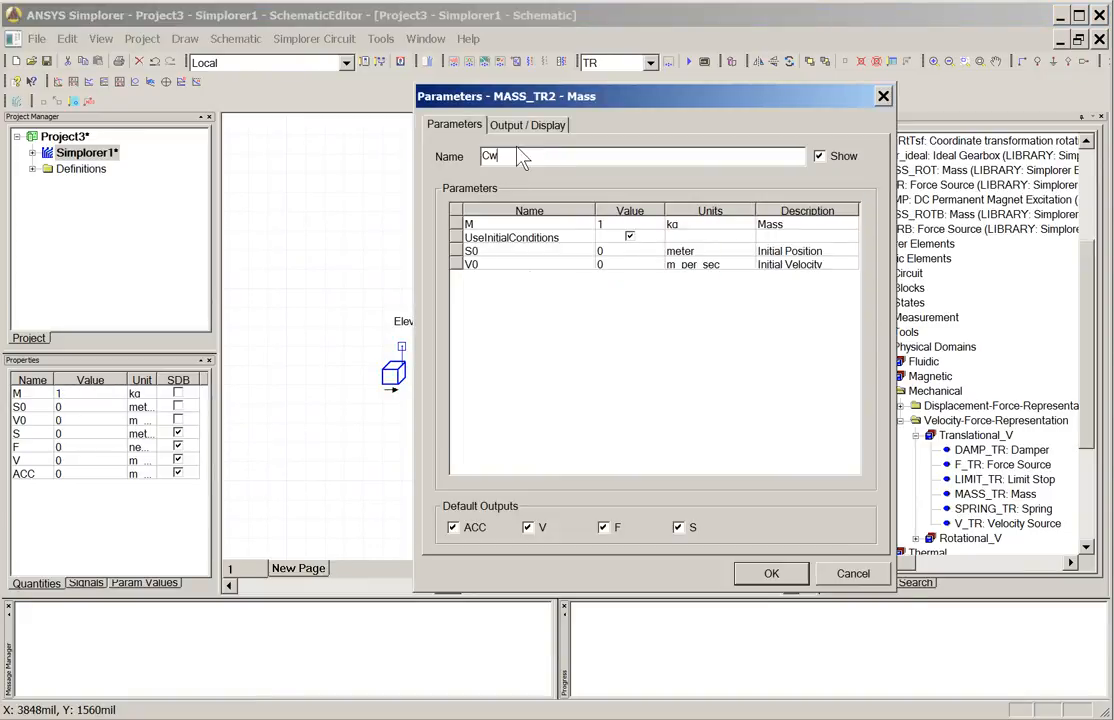
{"action": "left_click", "coordinate": [612, 224]}
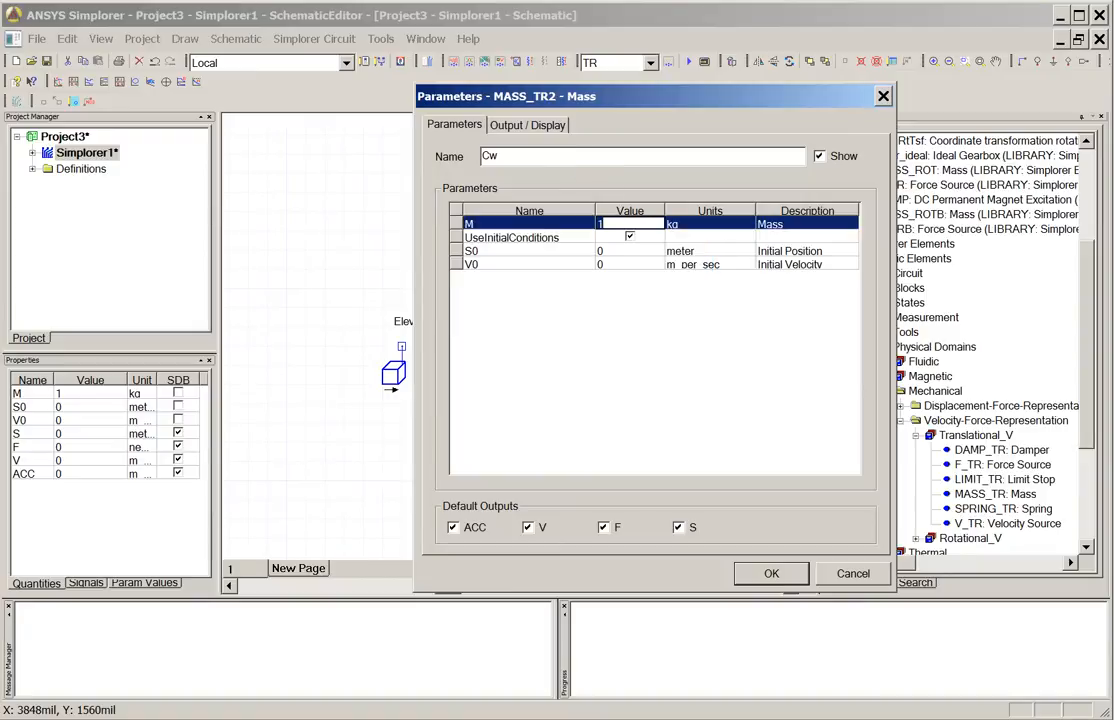
{"action": "type", "text": "142"}
{"action": "type", "text": "0"}
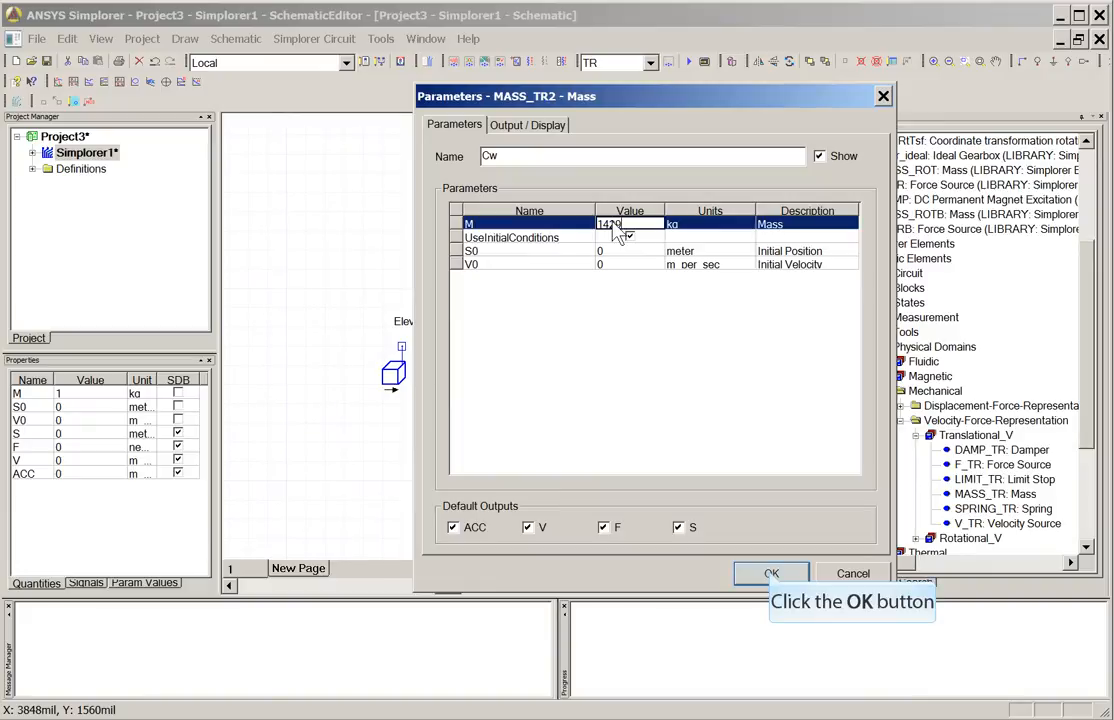
{"action": "left_click", "coordinate": [772, 576]}
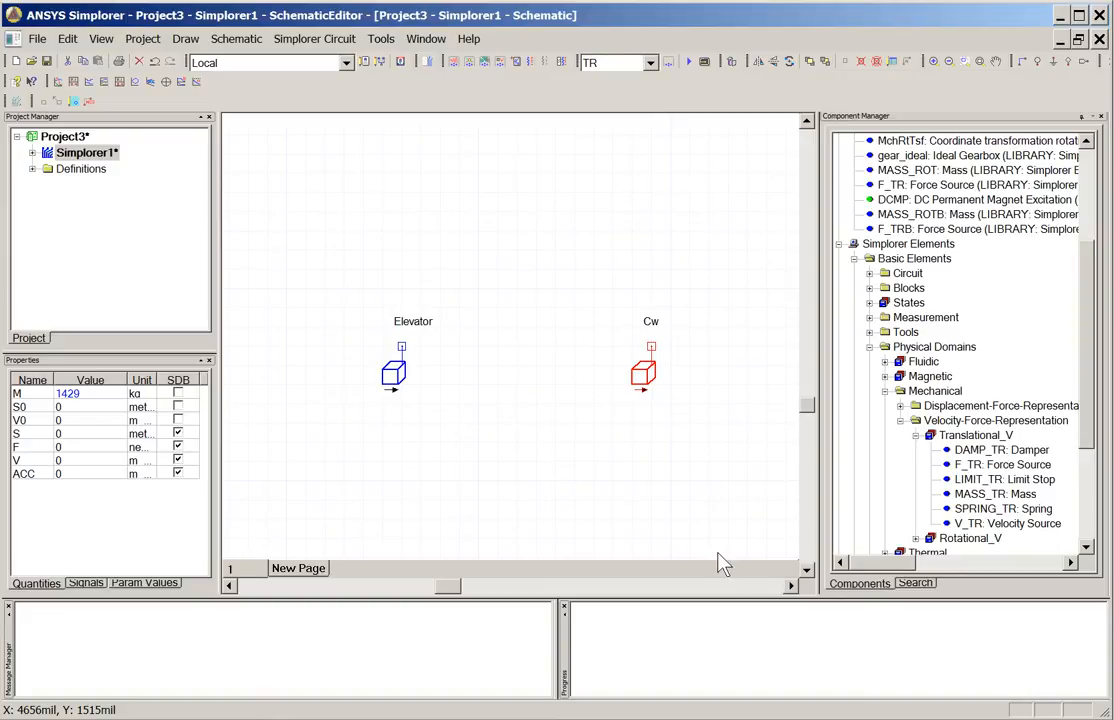
{"action": "left_click", "coordinate": [686, 441]}
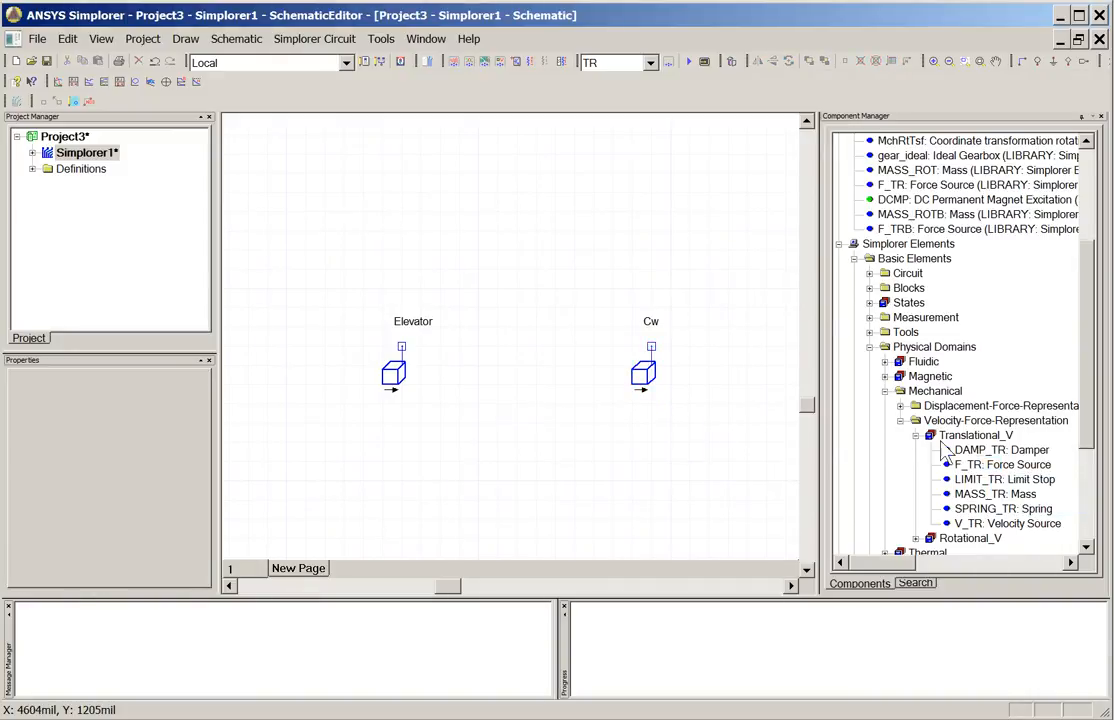
Place two F_TR force sources, one to the right of Cw and one to the left of Elevator
{"action": "left_click", "coordinate": [995, 466]}
{"action": "left_click_drag", "start_coordinate": [992, 470], "coordinate": [620, 432]}
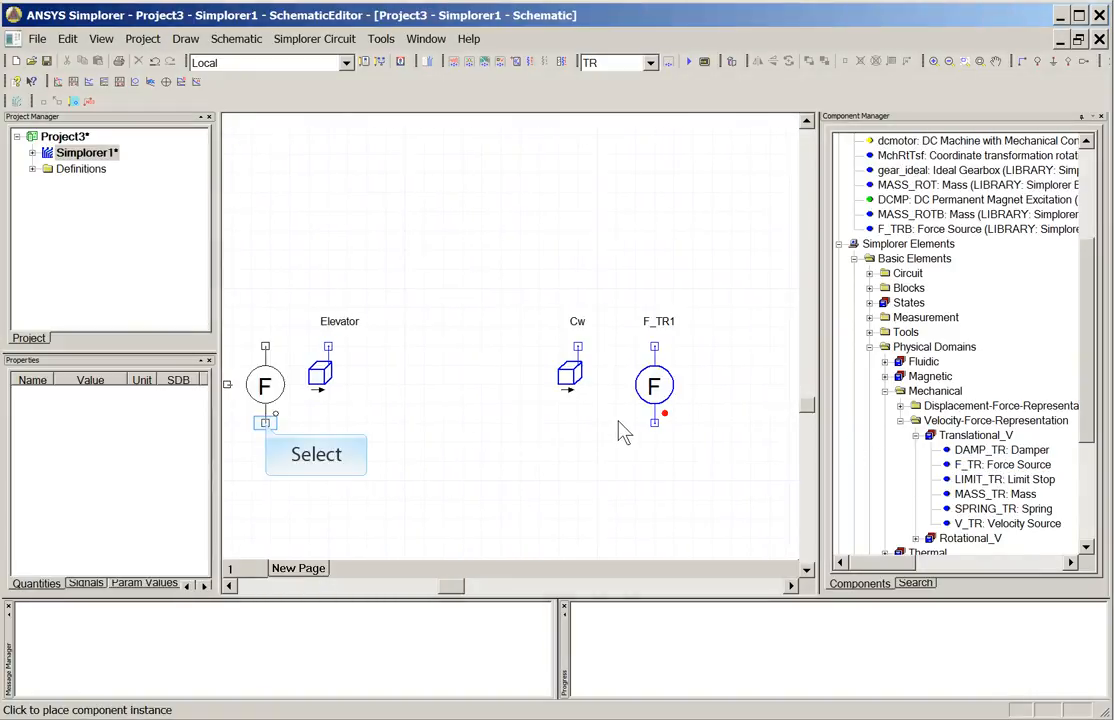
{"action": "left_click", "coordinate": [271, 432]}
{"action": "key", "text": "Escape"}
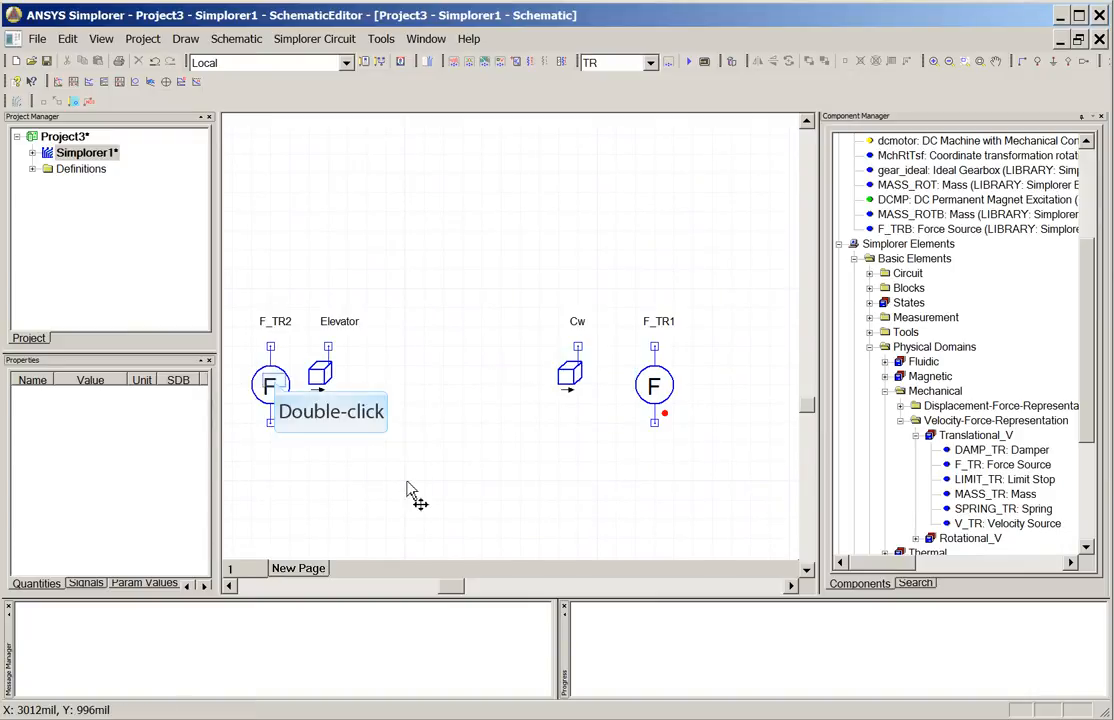
Rename the force source beside the Elevator mass as ElevGrav
{"action": "double_click", "coordinate": [281, 392]}
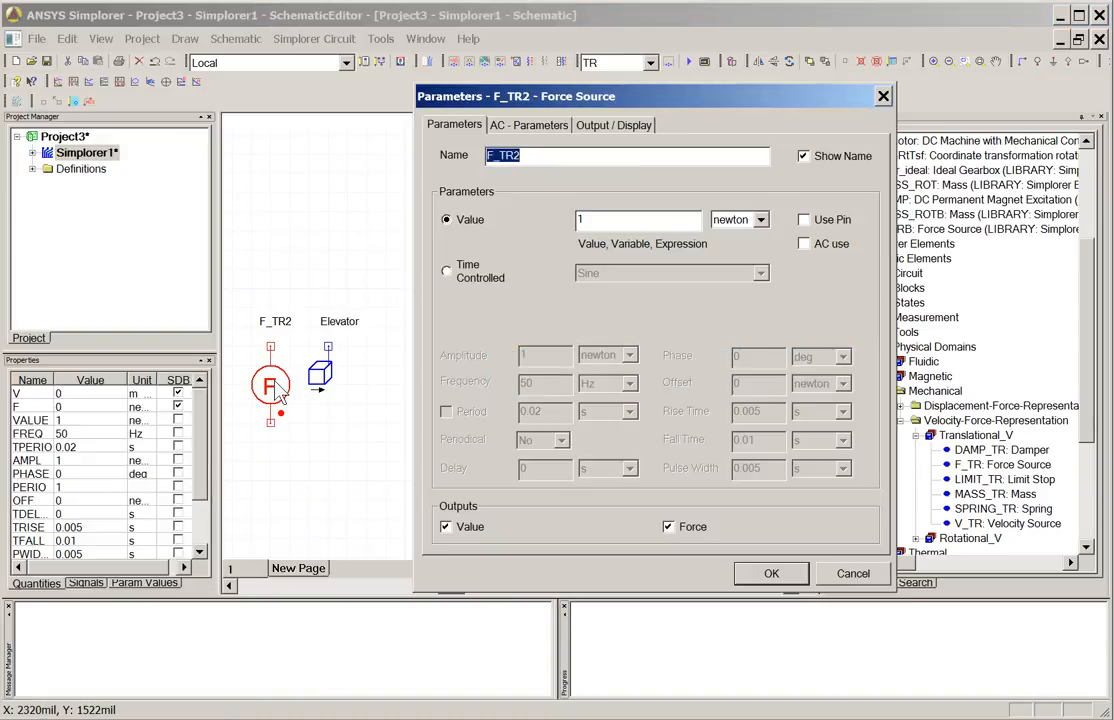
{"action": "type", "text": "ElevGrafv"}
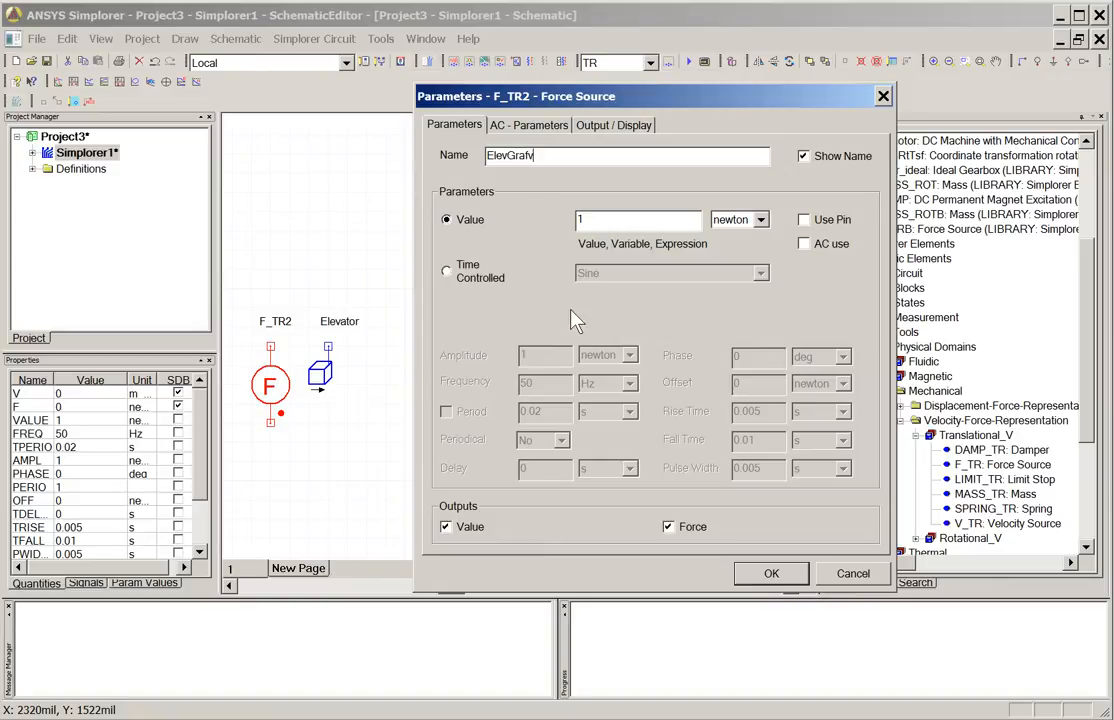
{"action": "key", "text": "BackSpace"}
{"action": "key", "text": "BackSpace"}
{"action": "type", "text": "v"}
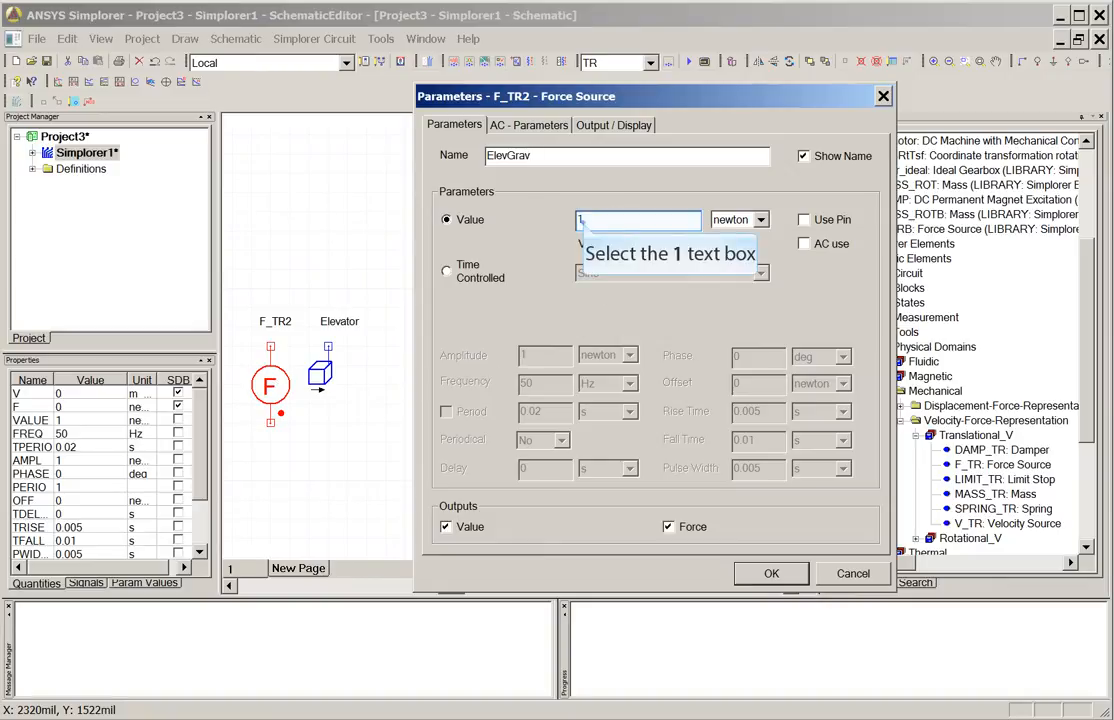
Set the ElevGrav force value to the expression -9.80665*Elevator.M in newtons
{"action": "double_click", "coordinate": [582, 221]}
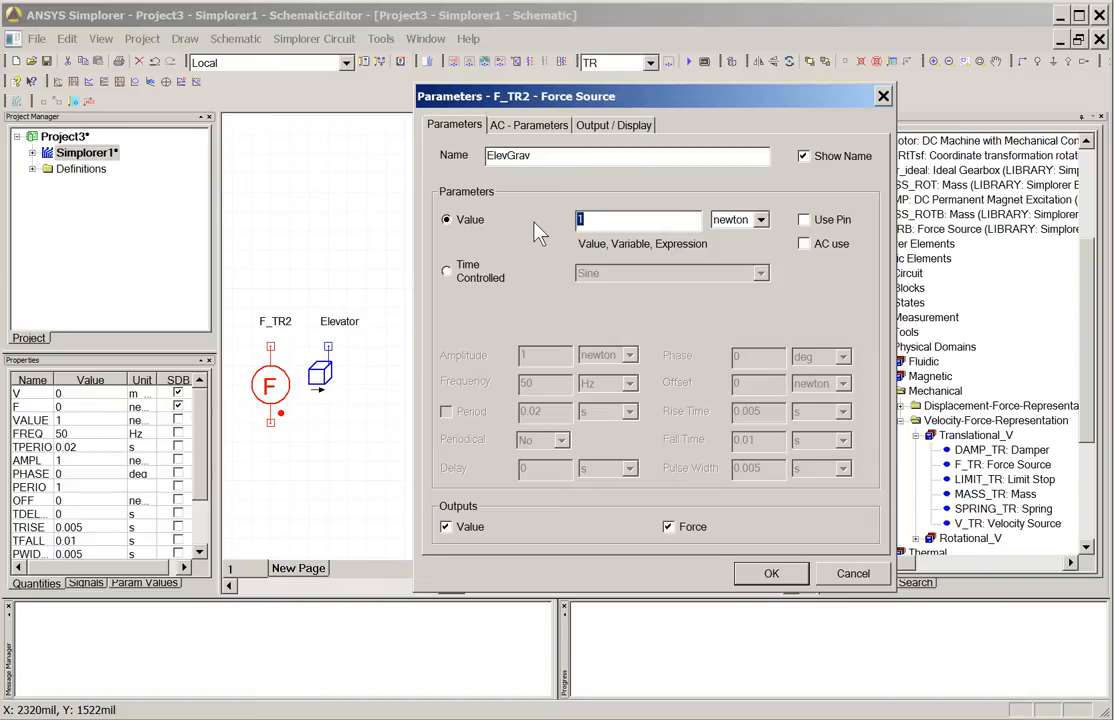
{"action": "type", "text": "-9"}
{"action": "type", "text": ".80"}
{"action": "type", "text": "665"}
{"action": "type", "text": "*E"}
{"action": "type", "text": "lev"}
{"action": "type", "text": "ator"}
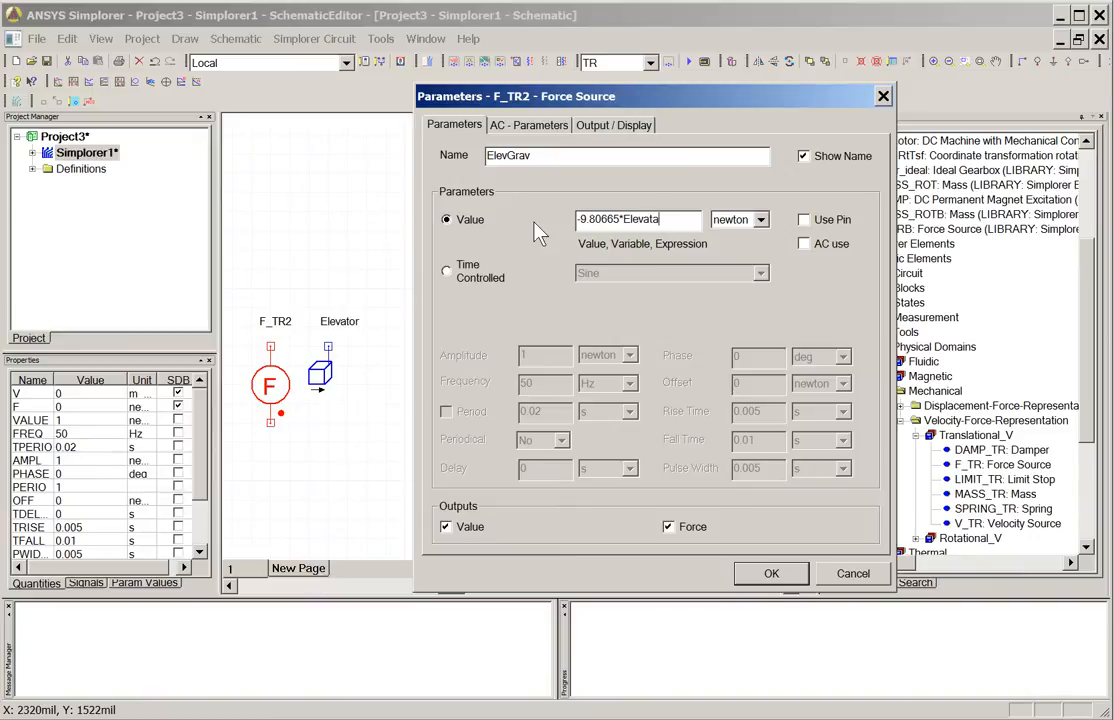
{"action": "key", "text": "BackSpace"}
{"action": "key", "text": "BackSpace"}
{"action": "type", "text": "or.M"}
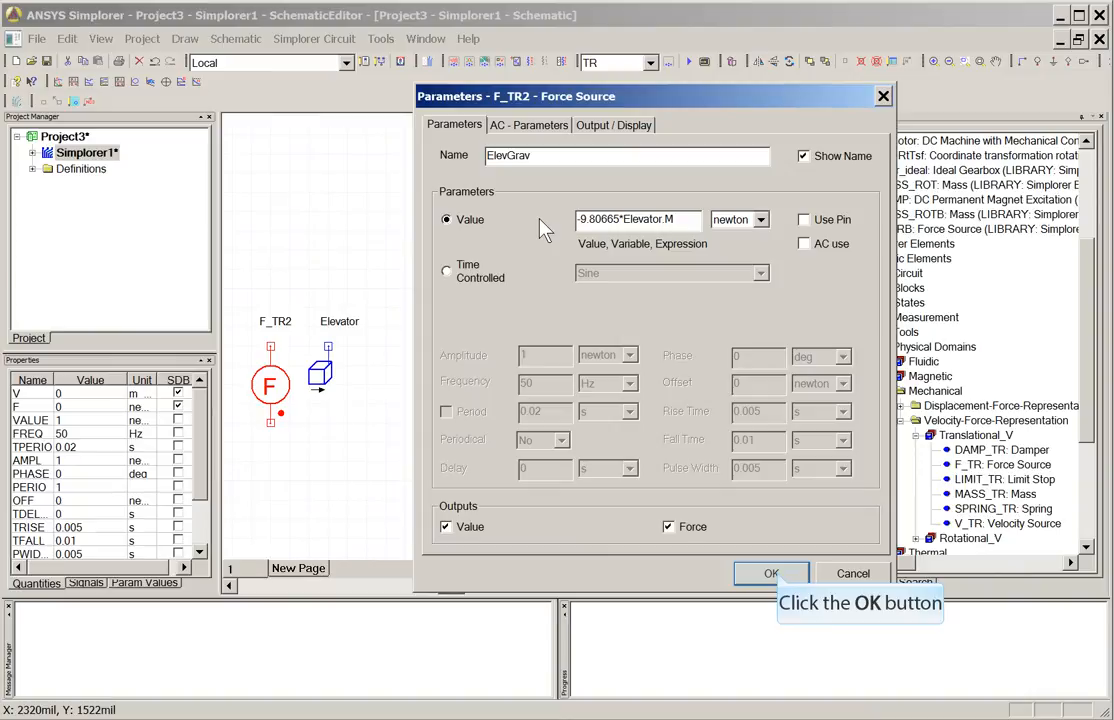
{"action": "left_click", "coordinate": [771, 573]}
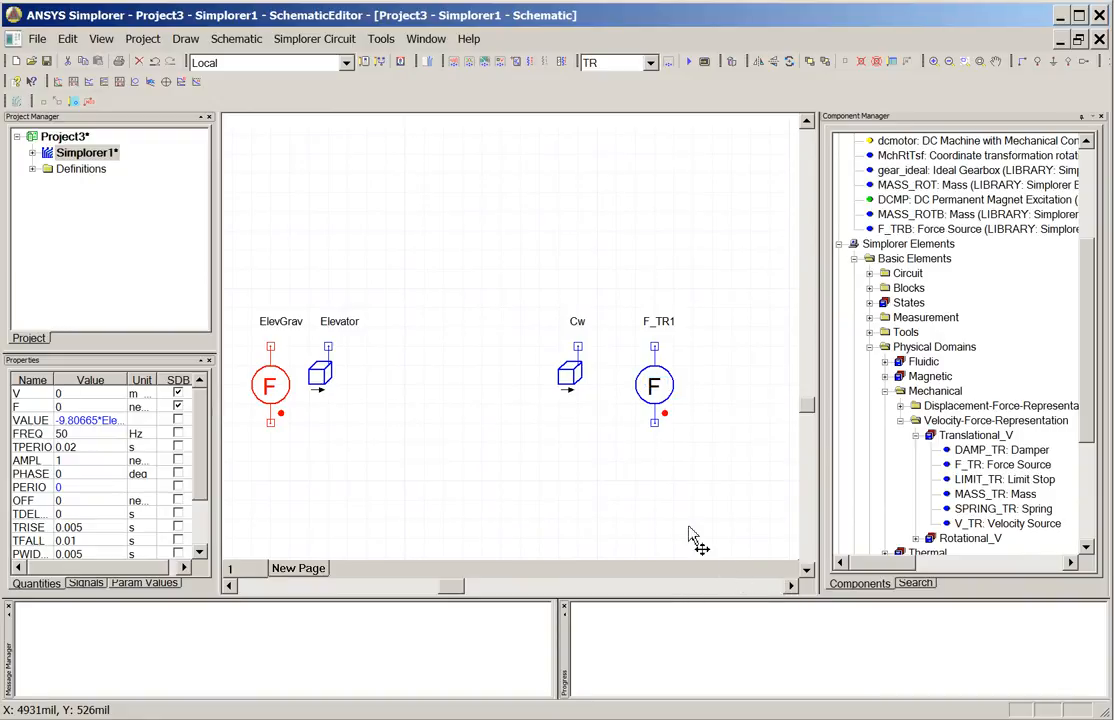
Rename the force source beside Cw as CwGrav and set its value to the expression -9.80665*Cw.M in newtons
{"action": "double_click", "coordinate": [659, 389]}
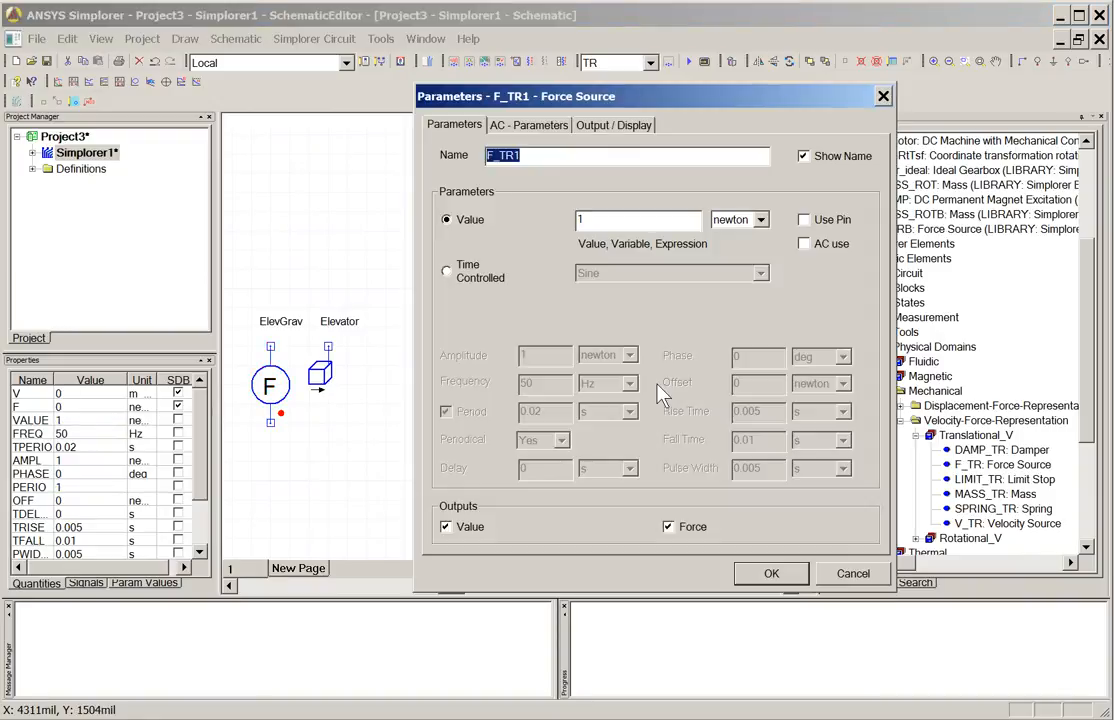
{"action": "type", "text": "CwGrav"}
{"action": "key", "text": "Tab"}
{"action": "type", "text": "-9.80665"}
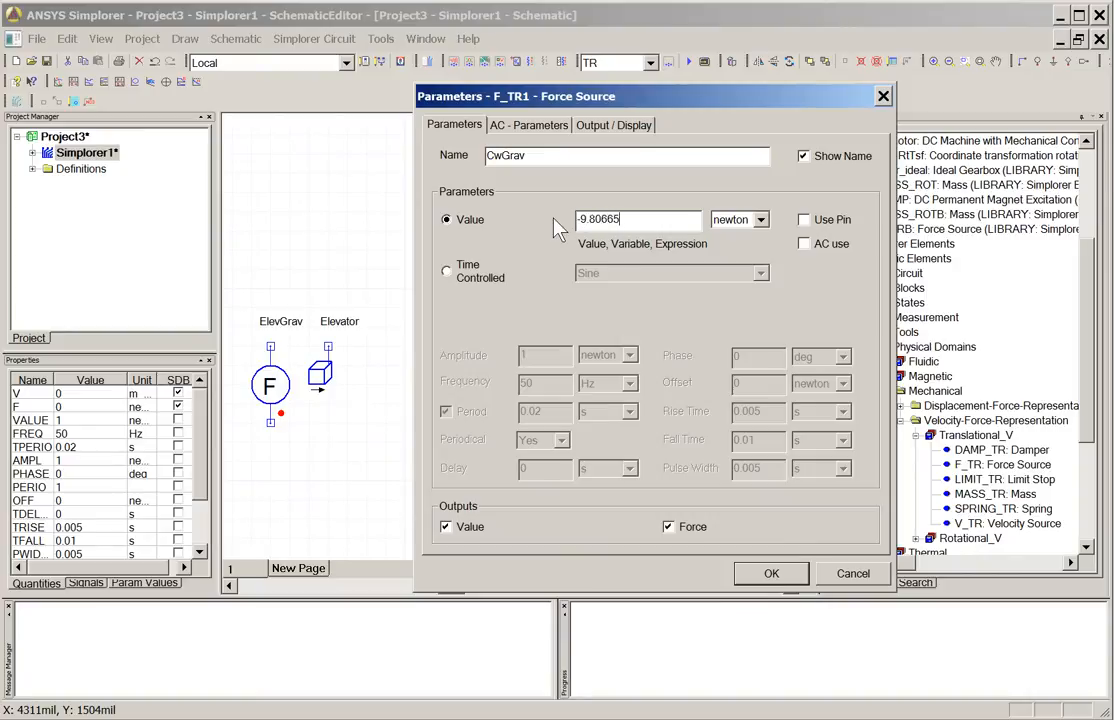
{"action": "type", "text": "*Cw.M"}
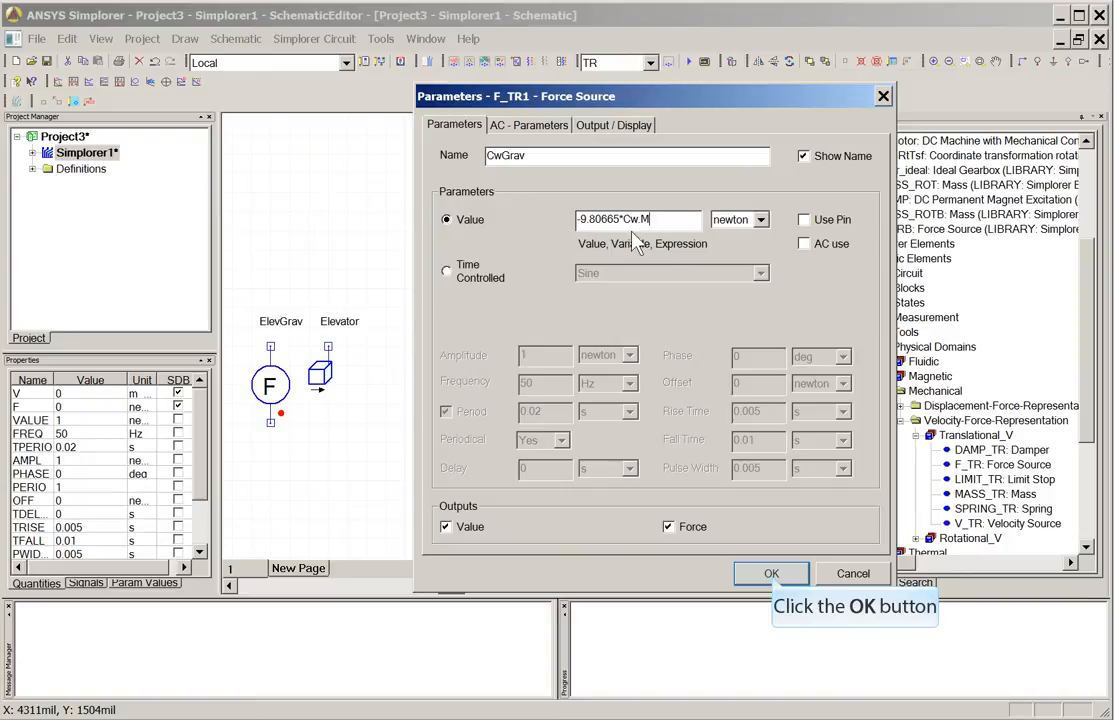
{"action": "left_click", "coordinate": [771, 573]}
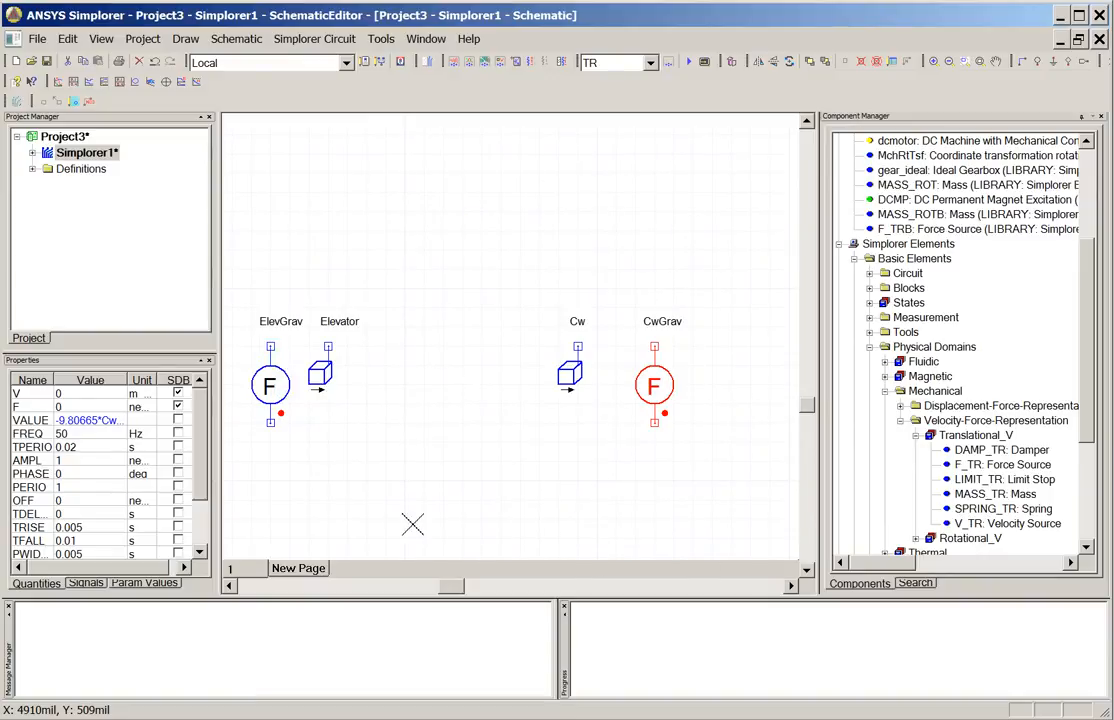
Wire the upper pin of ElevGrav to the Elevator mass and the Cw mass to the upper pin of CwGrav
{"action": "left_click", "coordinate": [270, 346]}
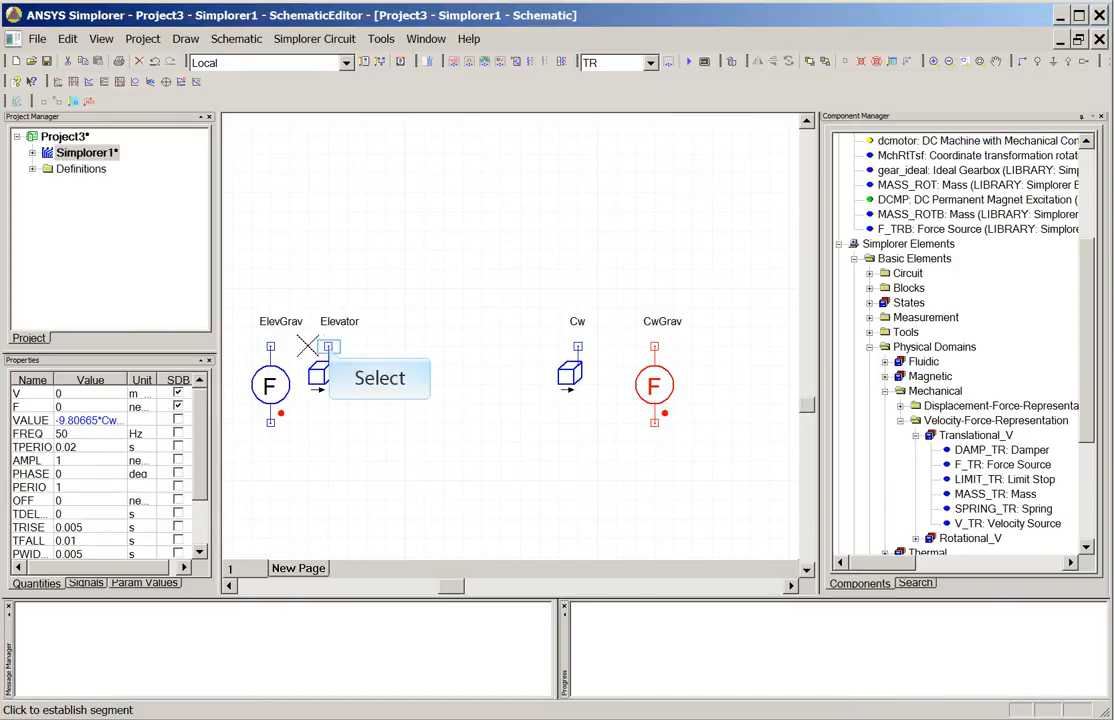
{"action": "left_click", "coordinate": [328, 346]}
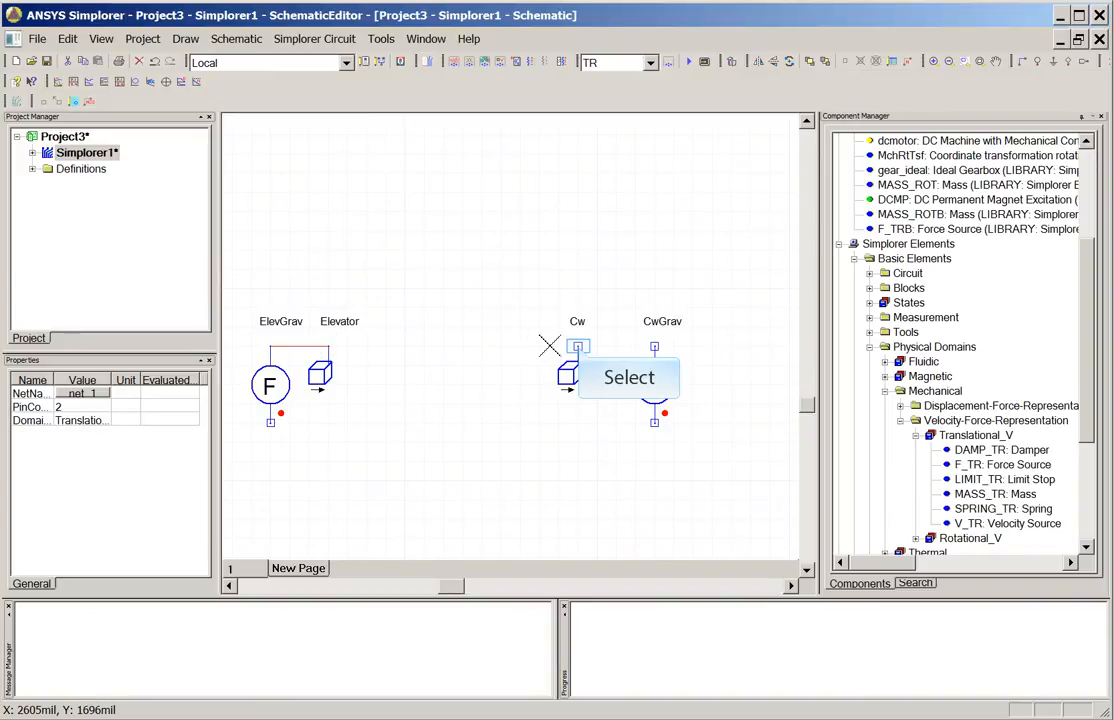
{"action": "left_click", "coordinate": [578, 346]}
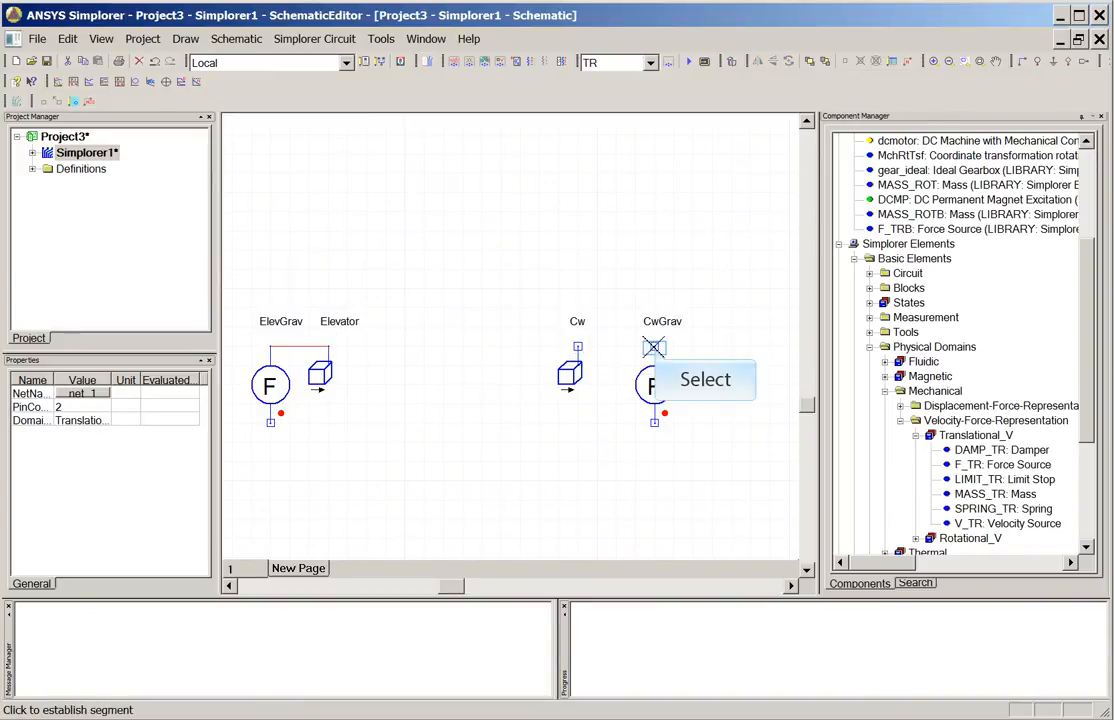
{"action": "left_click", "coordinate": [654, 346]}
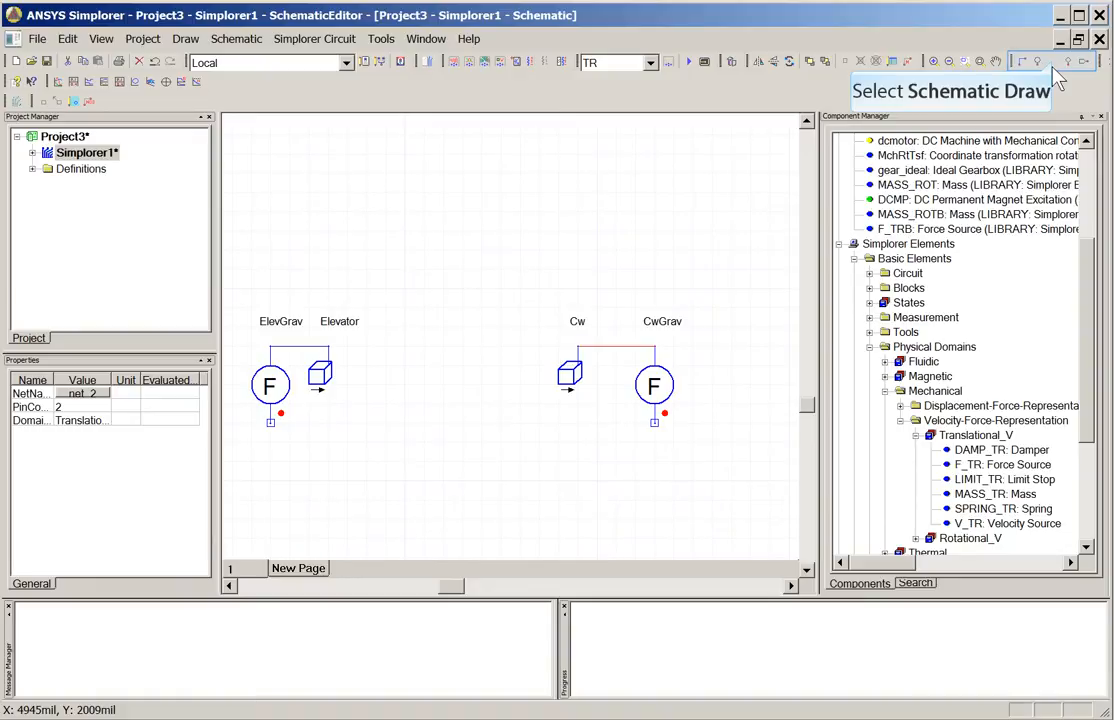
Attach a translational ground to the lower pin of each force source, CwGrav and ElevGrav
{"action": "left_click", "coordinate": [1054, 63]}
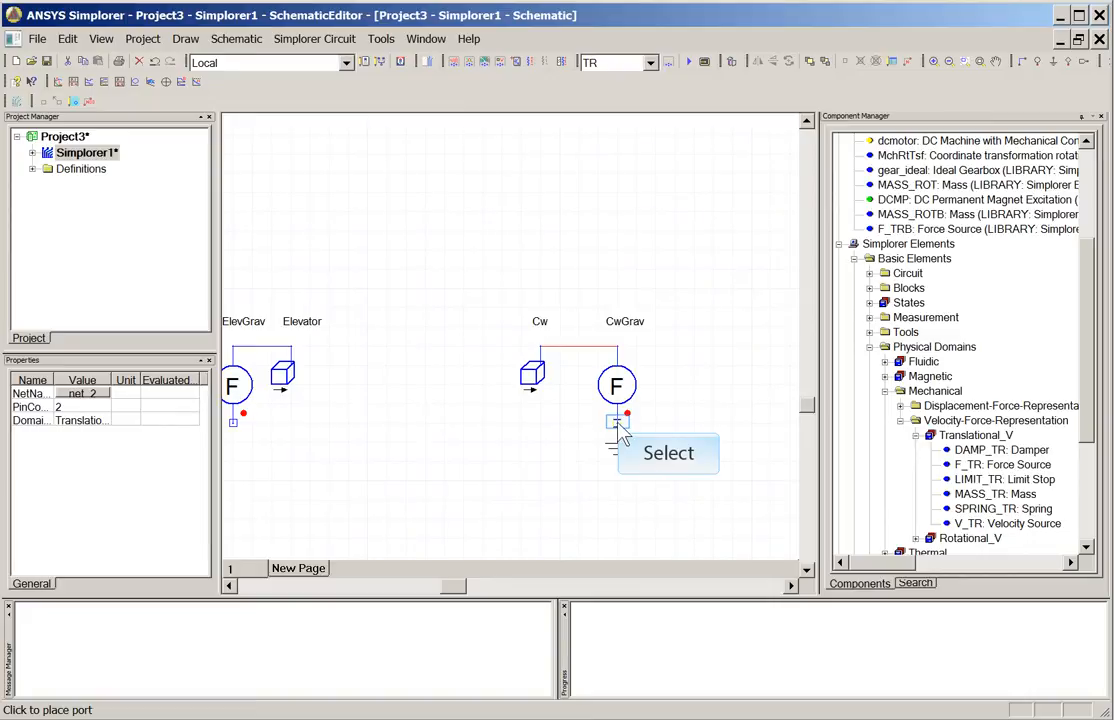
{"action": "left_click", "coordinate": [620, 434]}
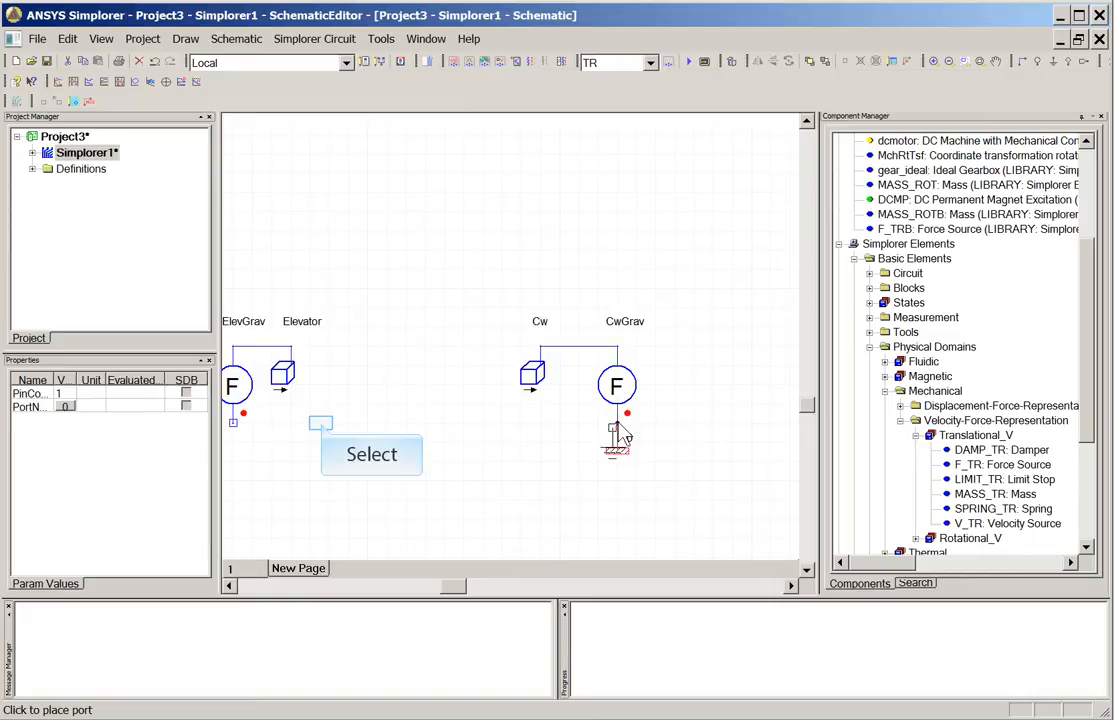
{"action": "left_click", "coordinate": [321, 424]}
{"action": "key", "text": "Escape"}
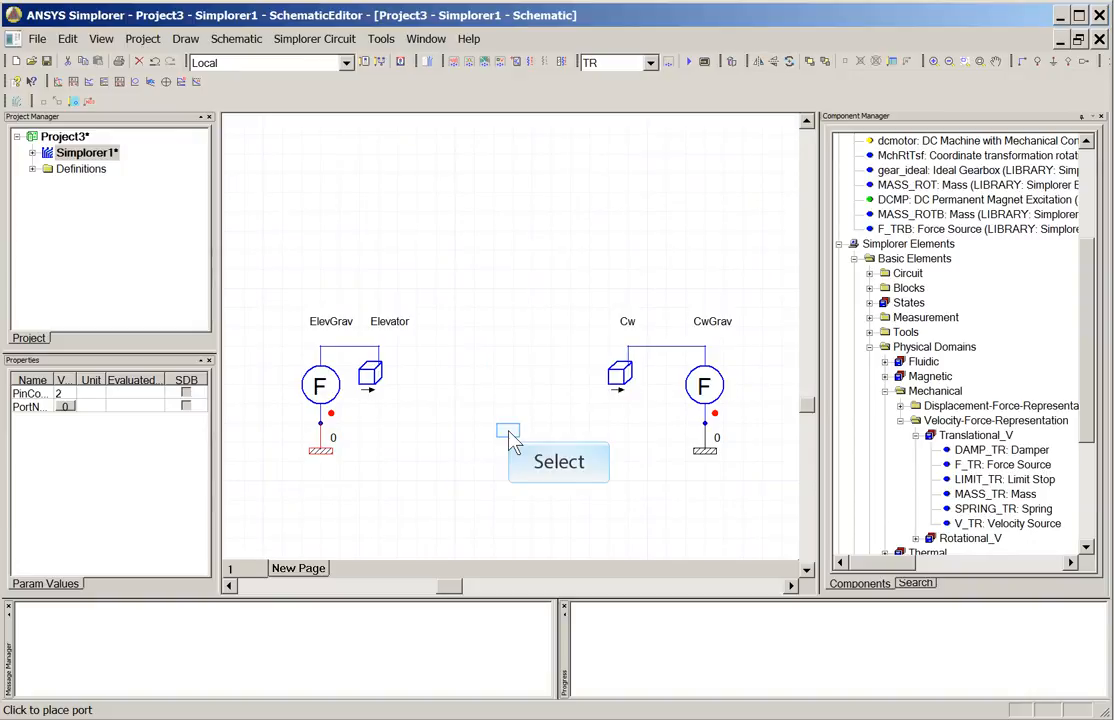
{"action": "key", "text": "Escape"}
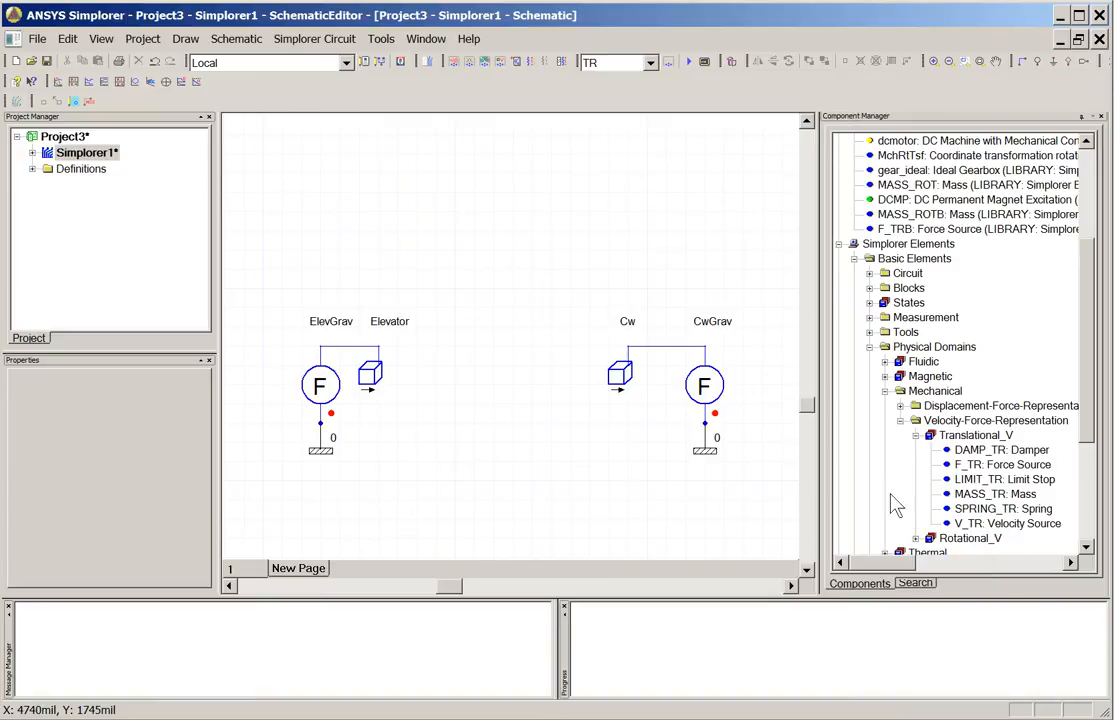
Place one MASS_ROT rotational mass from the Rotational_V library in the empty area above Cw
{"action": "left_click", "coordinate": [915, 538]}
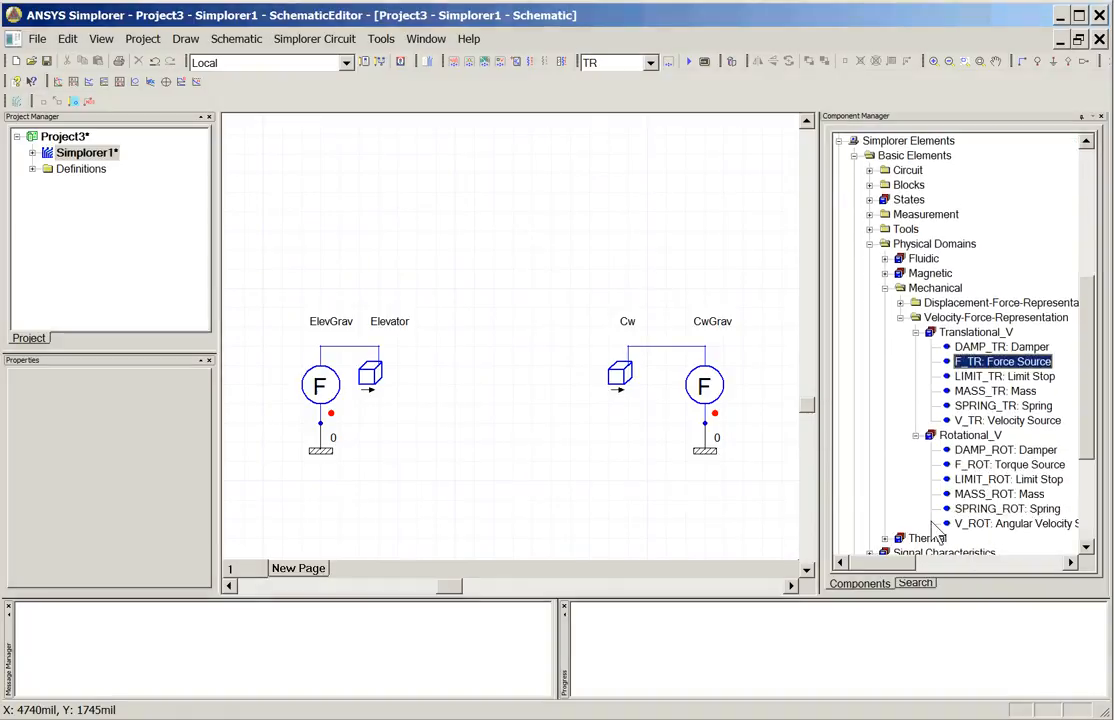
{"action": "left_click", "coordinate": [999, 494]}
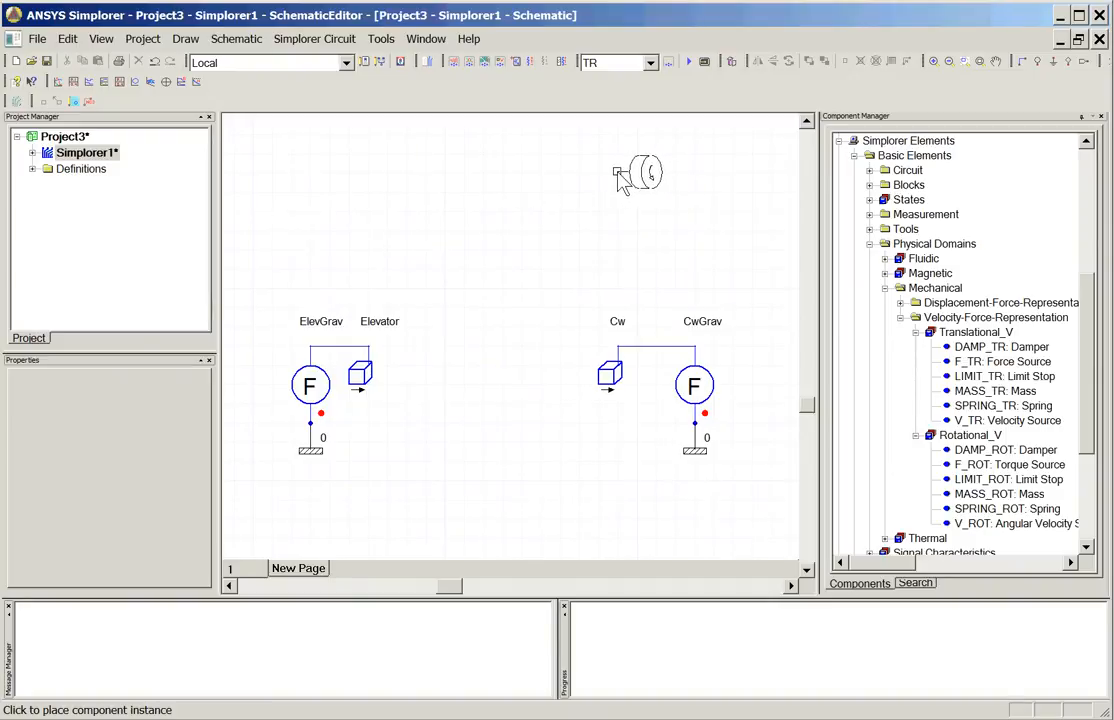
{"action": "left_click", "coordinate": [620, 175]}
{"action": "key", "text": "Escape"}
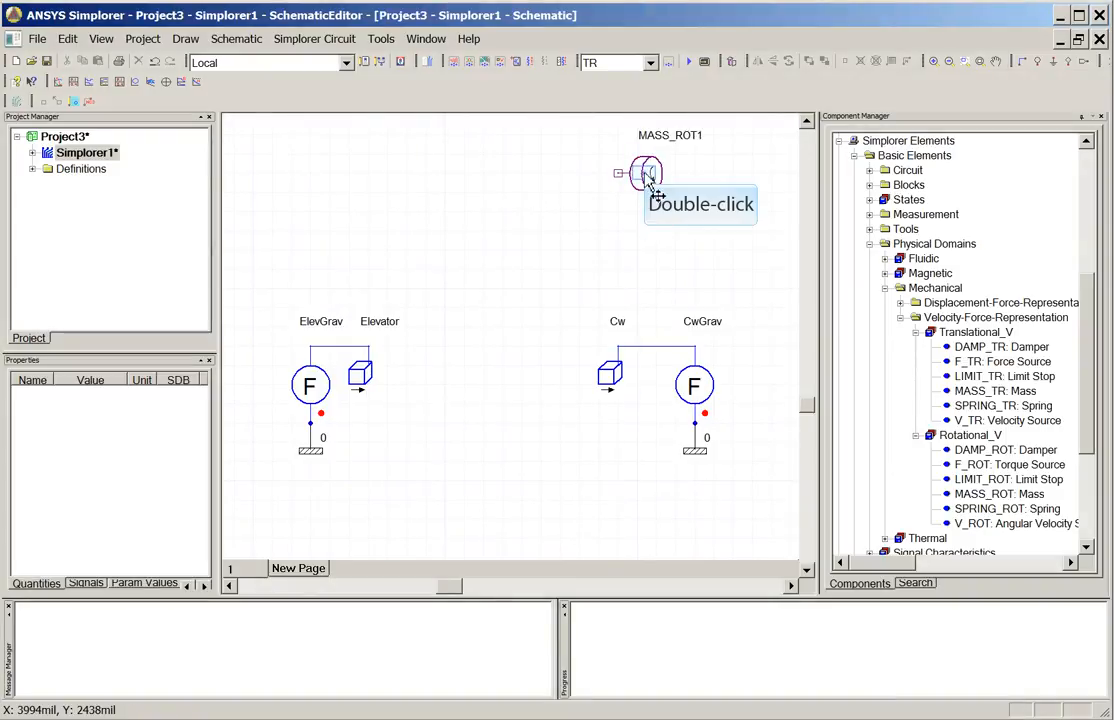
{"action": "double_click", "coordinate": [648, 180]}
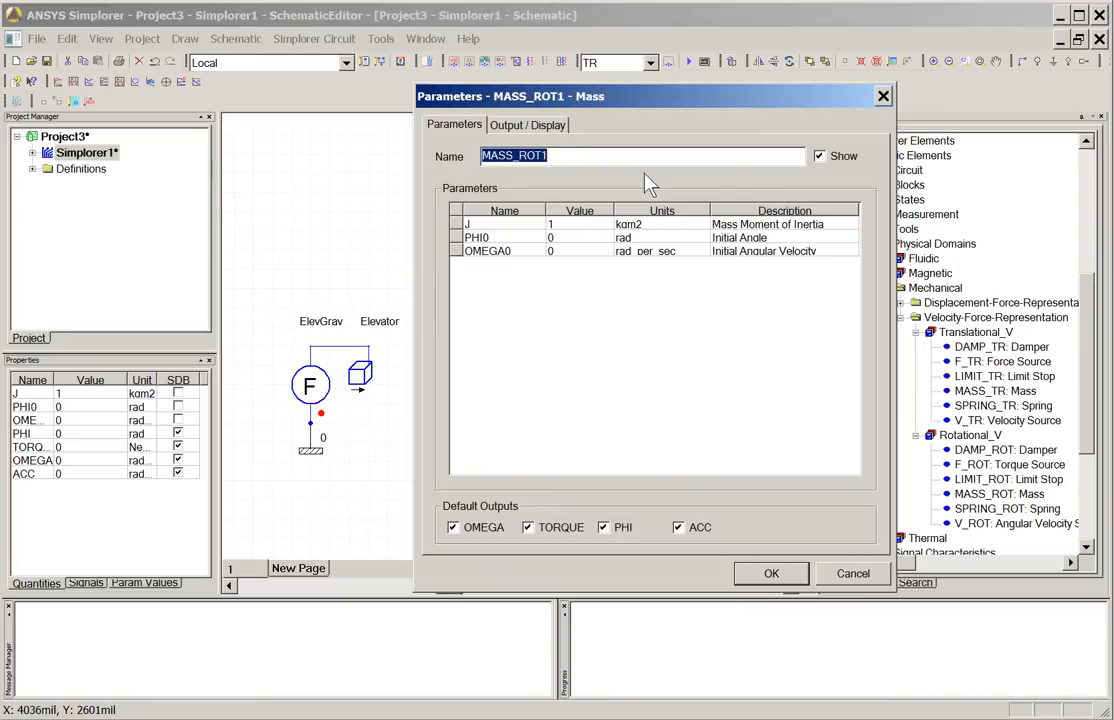
{"action": "type", "text": "199"}
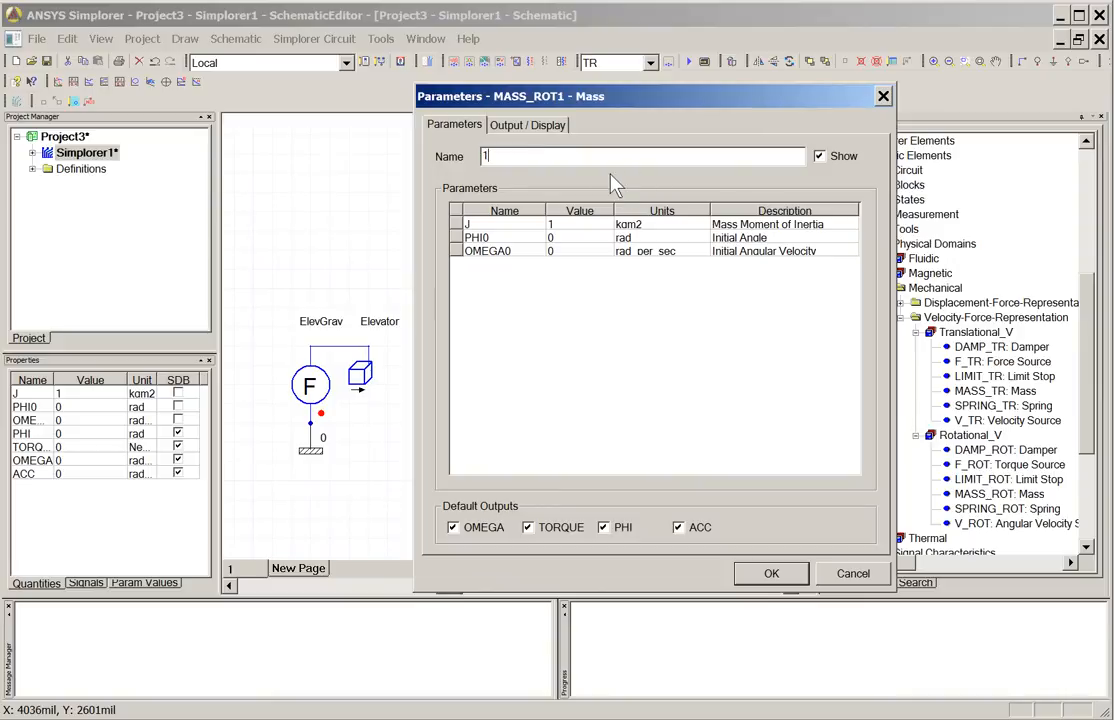
{"action": "type", "text": ".7"}
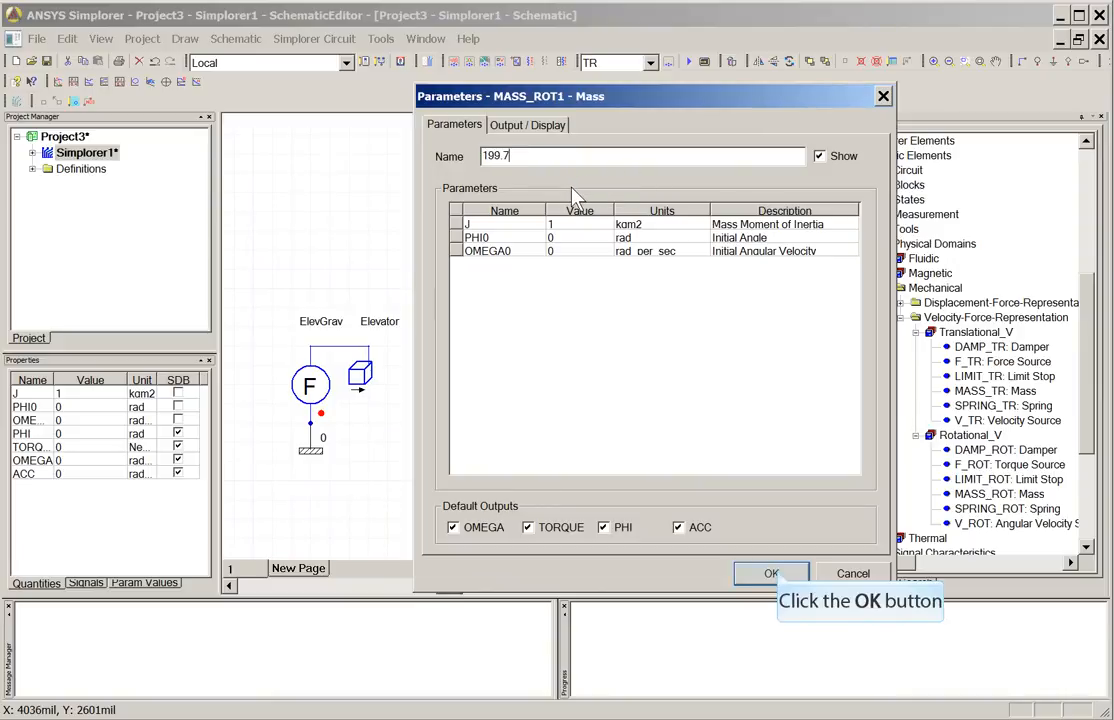
{"action": "left_click", "coordinate": [776, 575]}
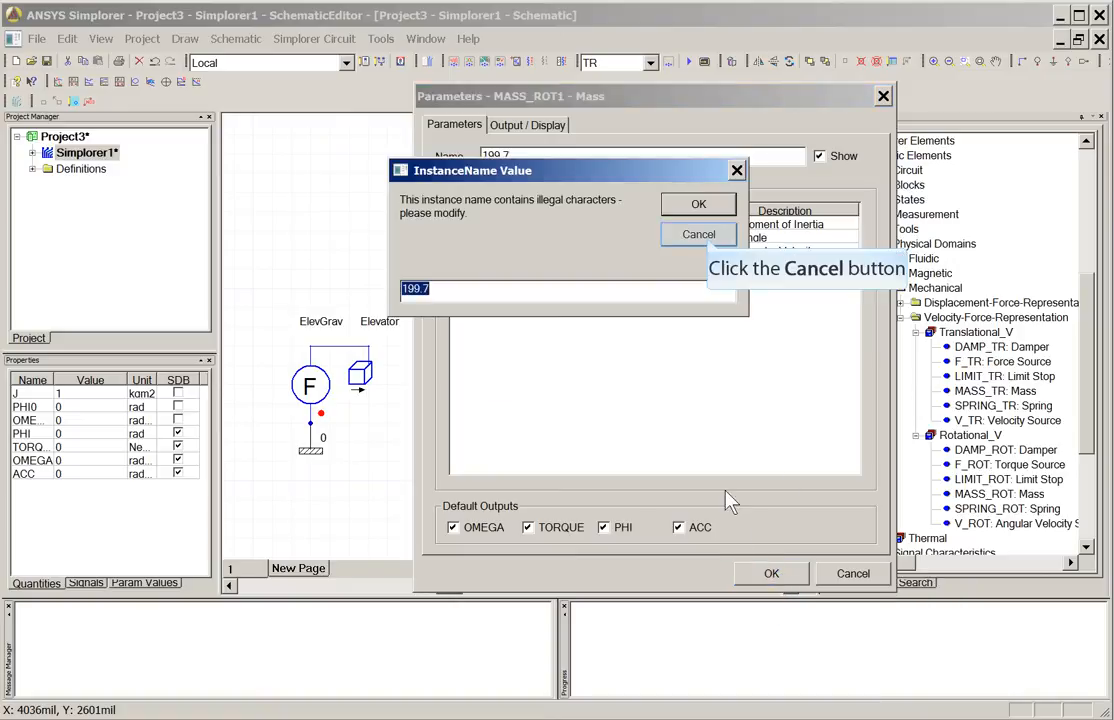
{"action": "left_click", "coordinate": [698, 234]}
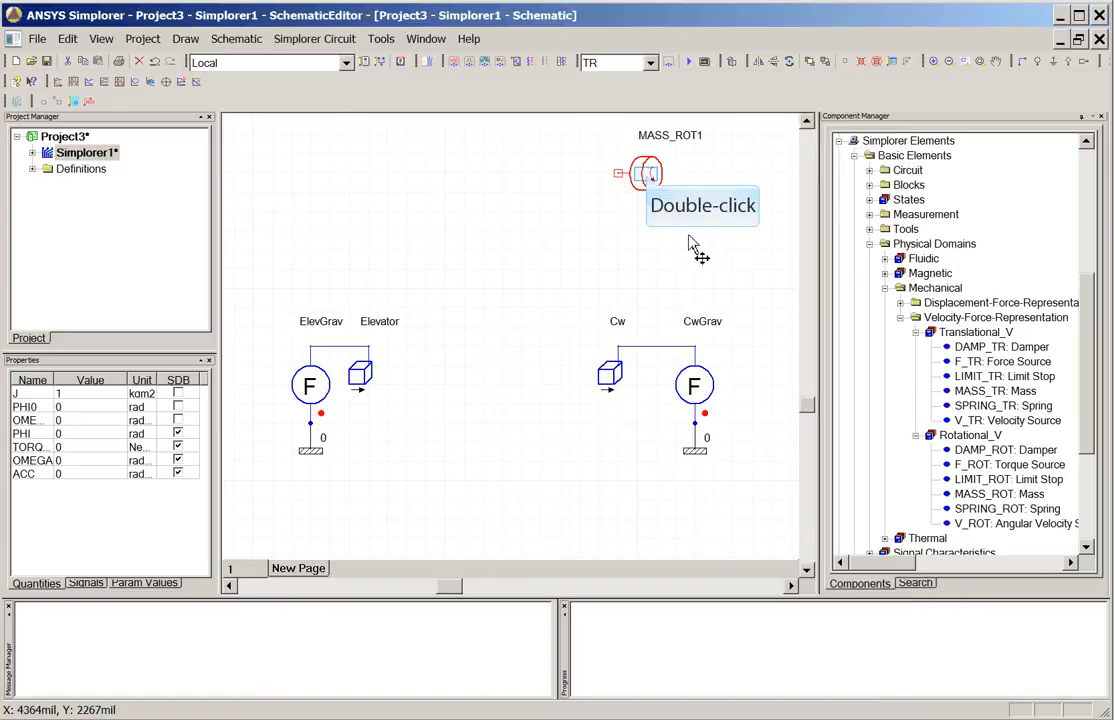
Rename the rotational mass as Drum and set its mass moment of inertia J to 199.7 kgm2
{"action": "double_click", "coordinate": [648, 178]}
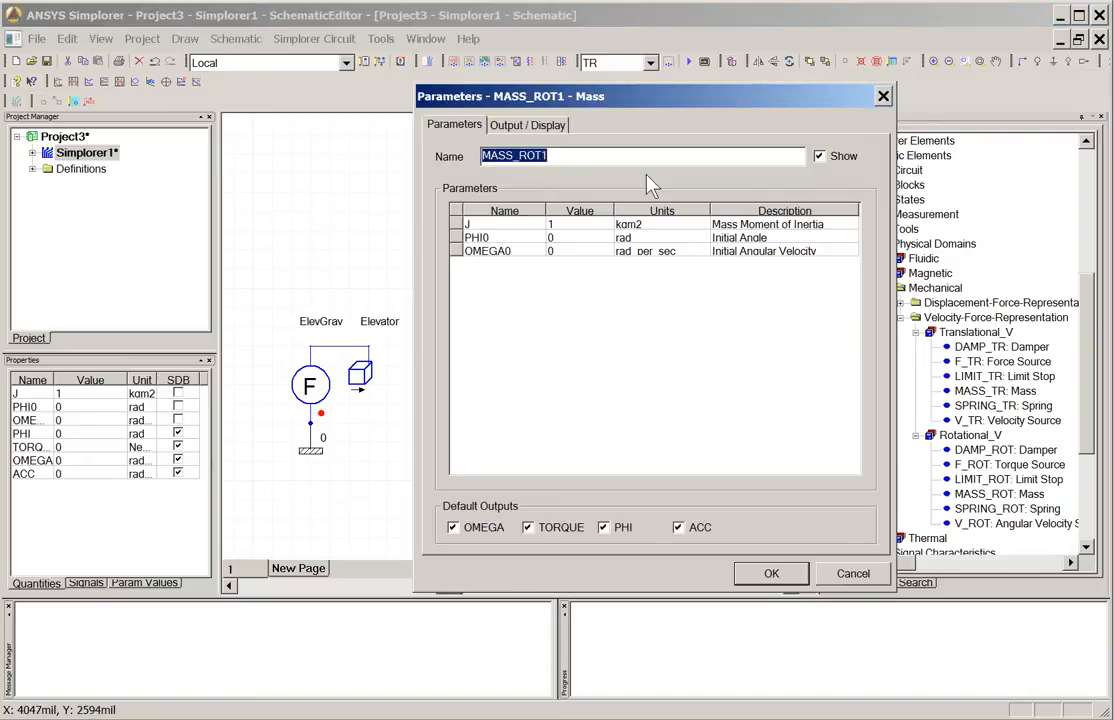
{"action": "type", "text": "Drum"}
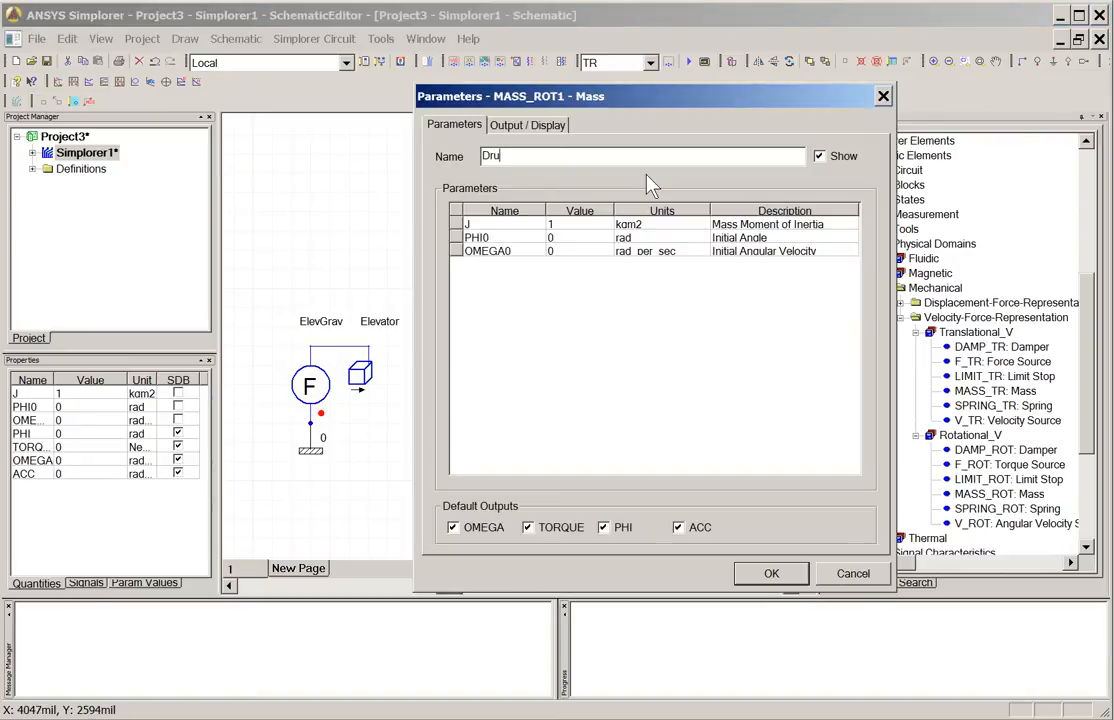
{"action": "key", "text": "Tab"}
{"action": "left_click", "coordinate": [560, 224]}
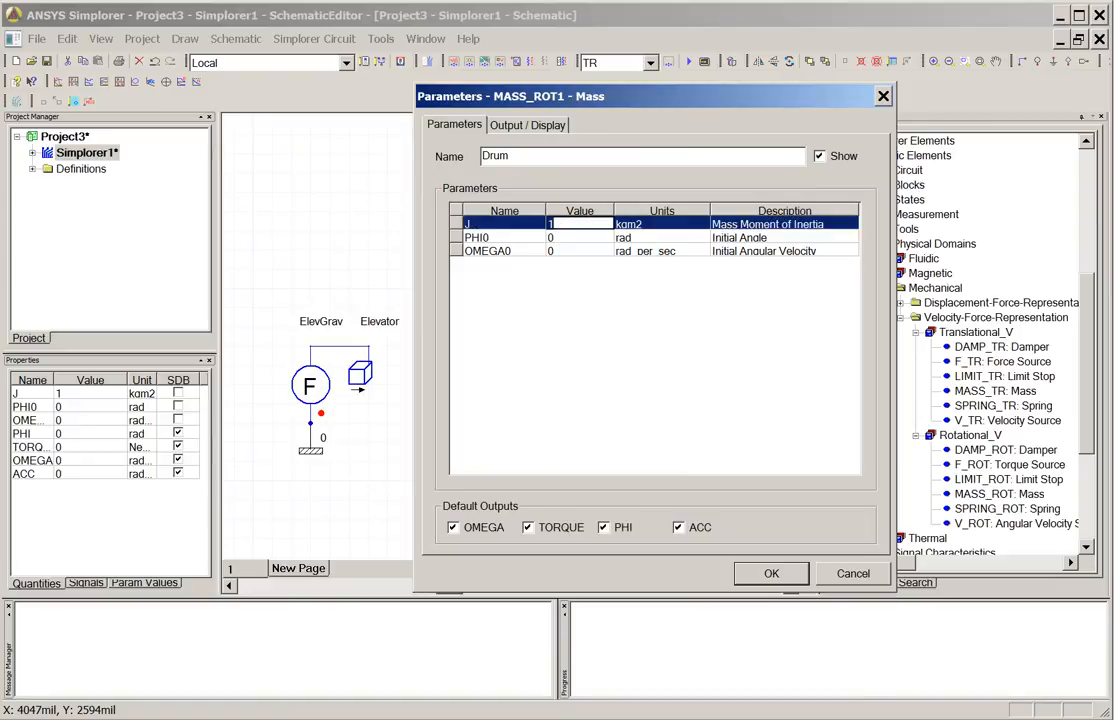
{"action": "type", "text": "99.7"}
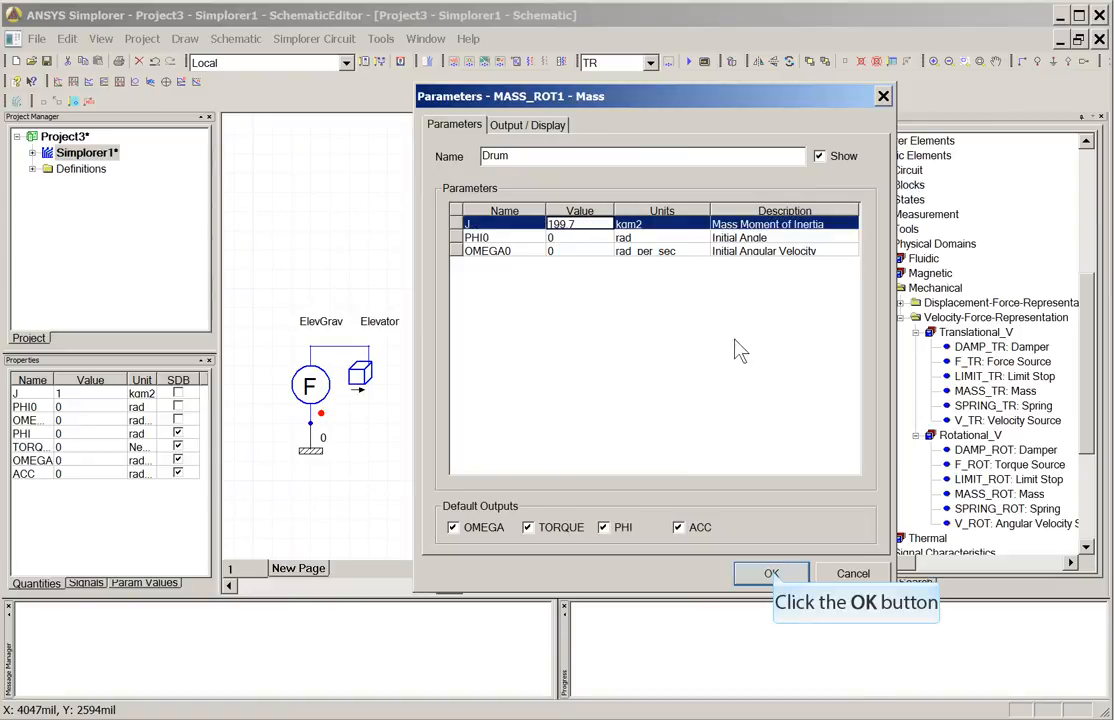
{"action": "left_click", "coordinate": [772, 575]}
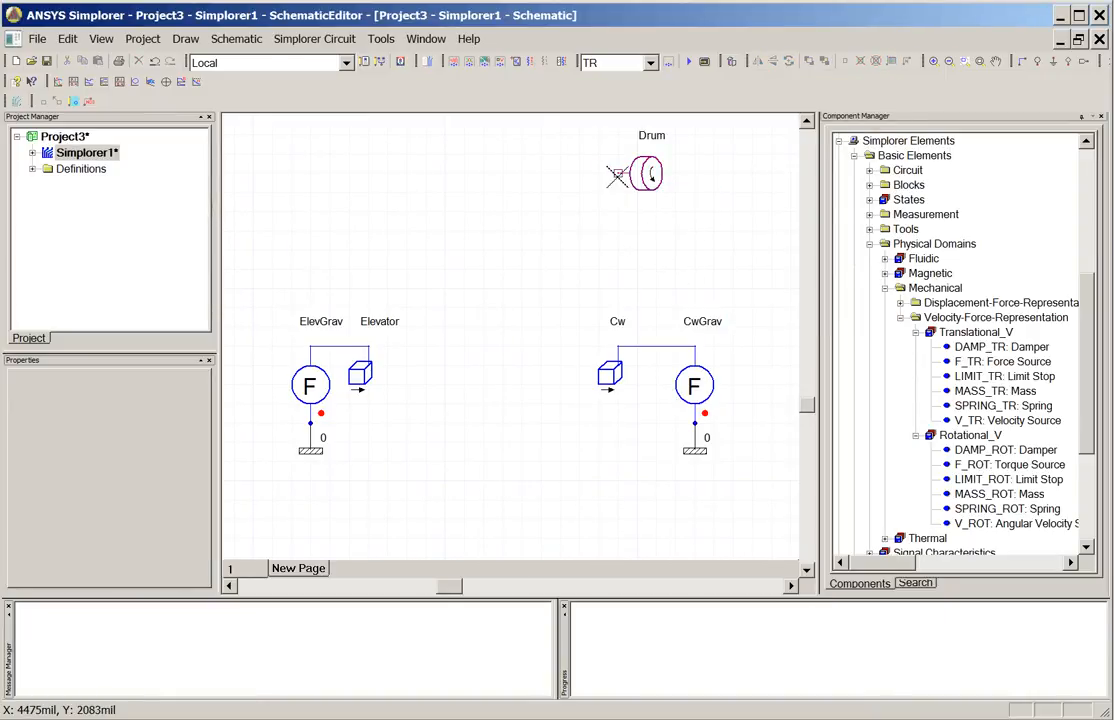
Try to wire the Drum pin directly to the Cw mass pin and select the resulting message
{"action": "left_click", "coordinate": [617, 173]}
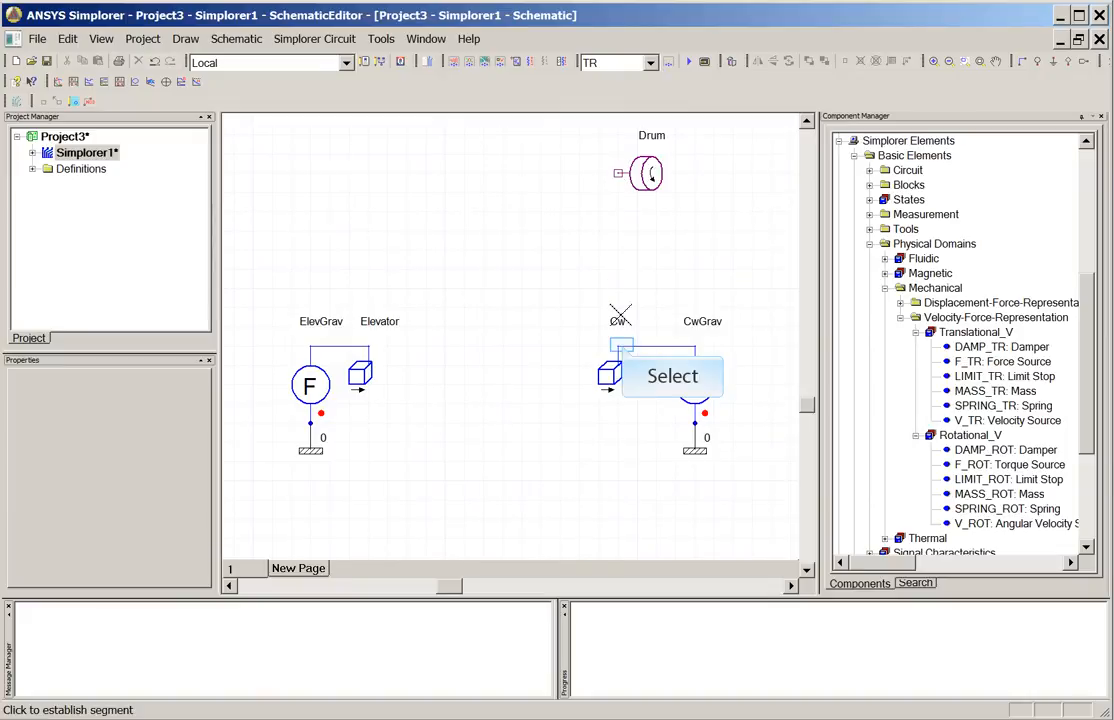
{"action": "left_click", "coordinate": [621, 346]}
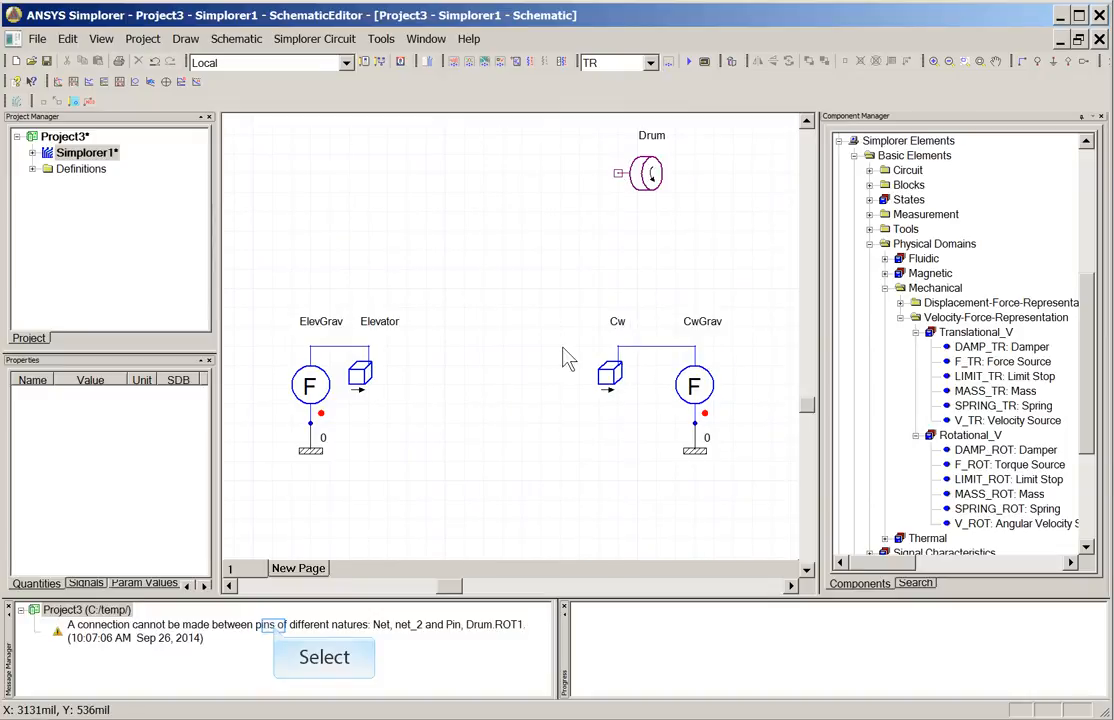
{"action": "left_click", "coordinate": [278, 638]}
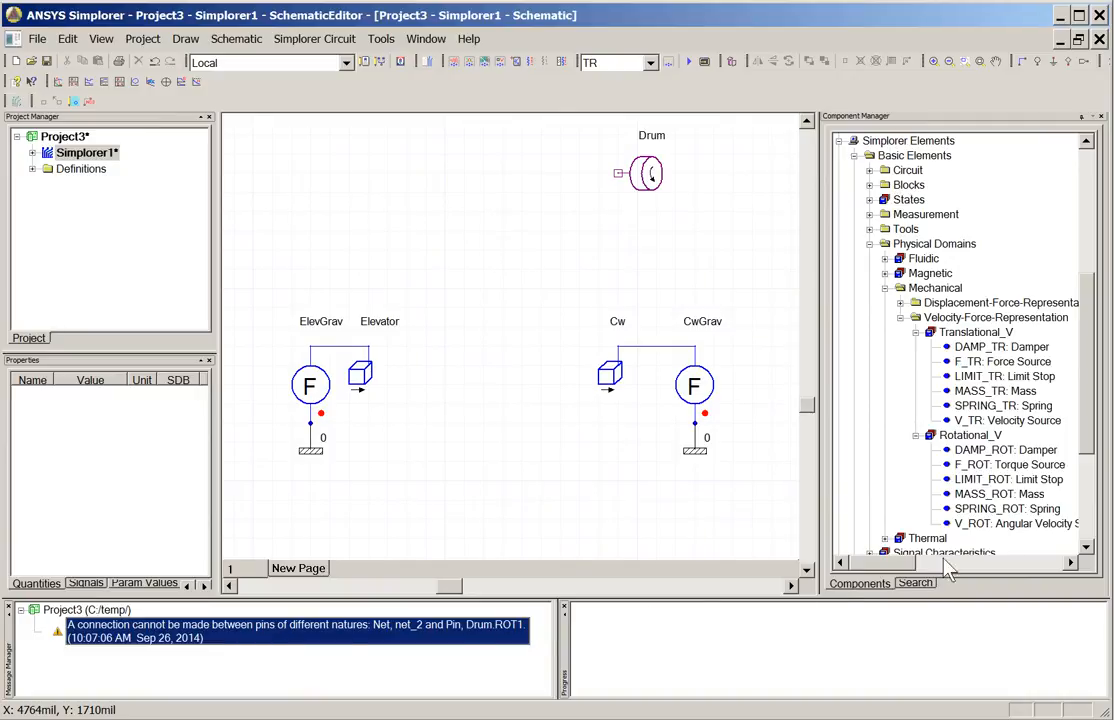
Place a gear_ideal ideal gearbox from the Multiphysics mechanical transmission library above the Elevator mass
{"action": "left_click_drag", "start_coordinate": [1089, 440], "coordinate": [1092, 514]}
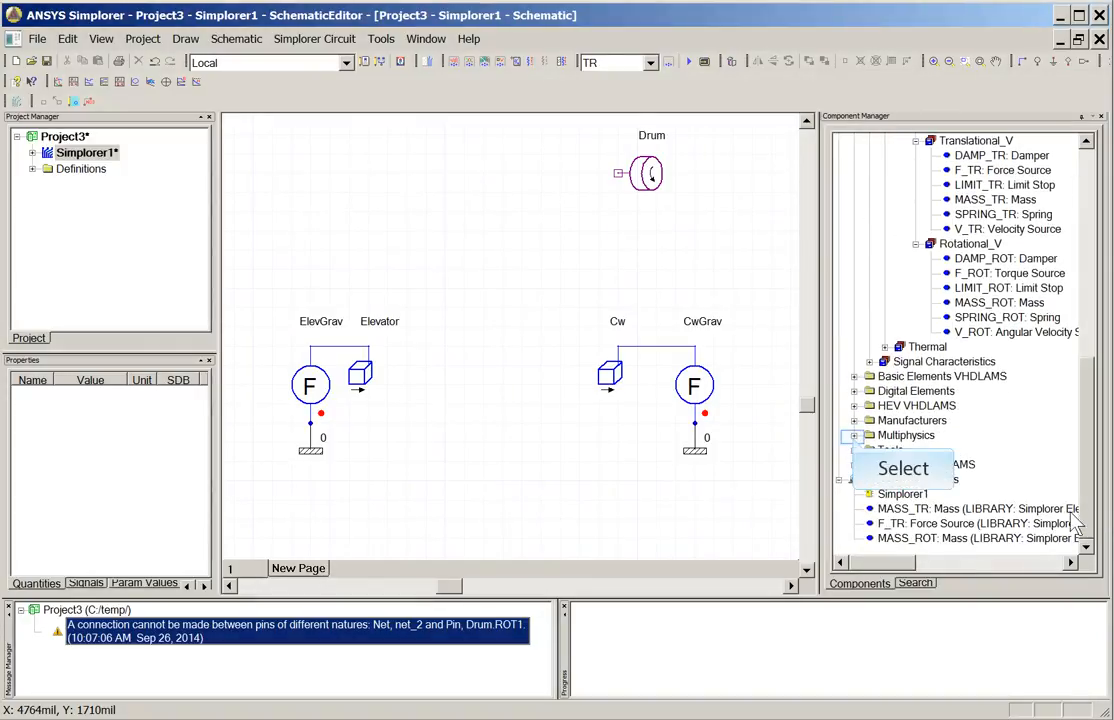
{"action": "left_click", "coordinate": [855, 436]}
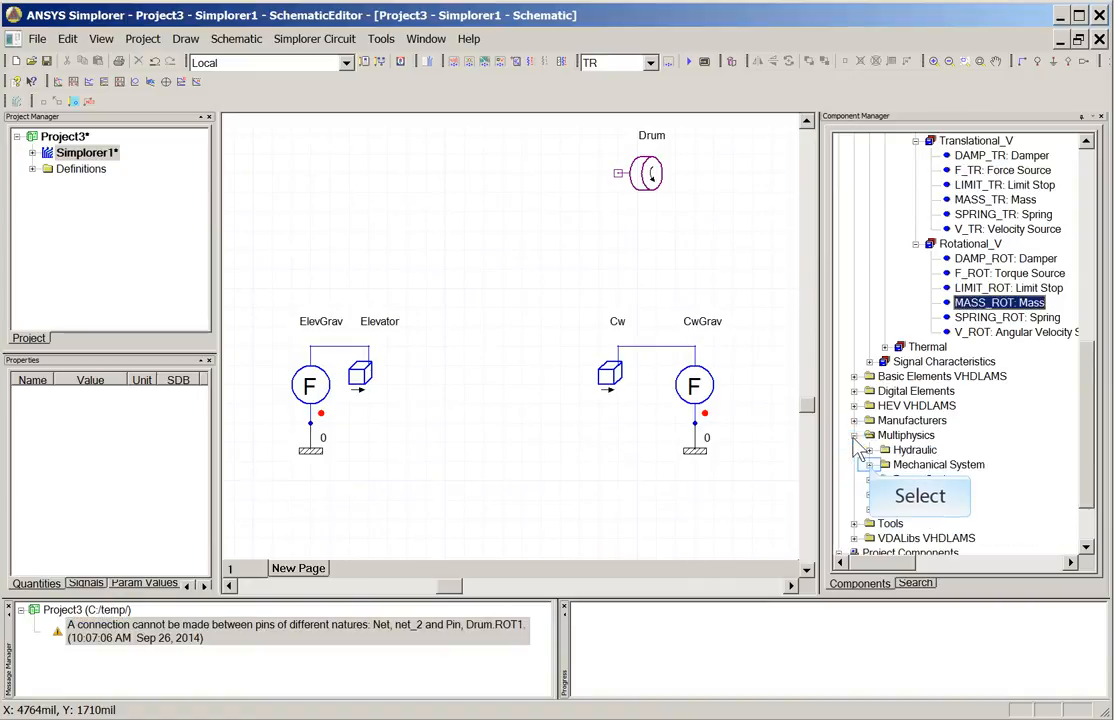
{"action": "left_click", "coordinate": [869, 465]}
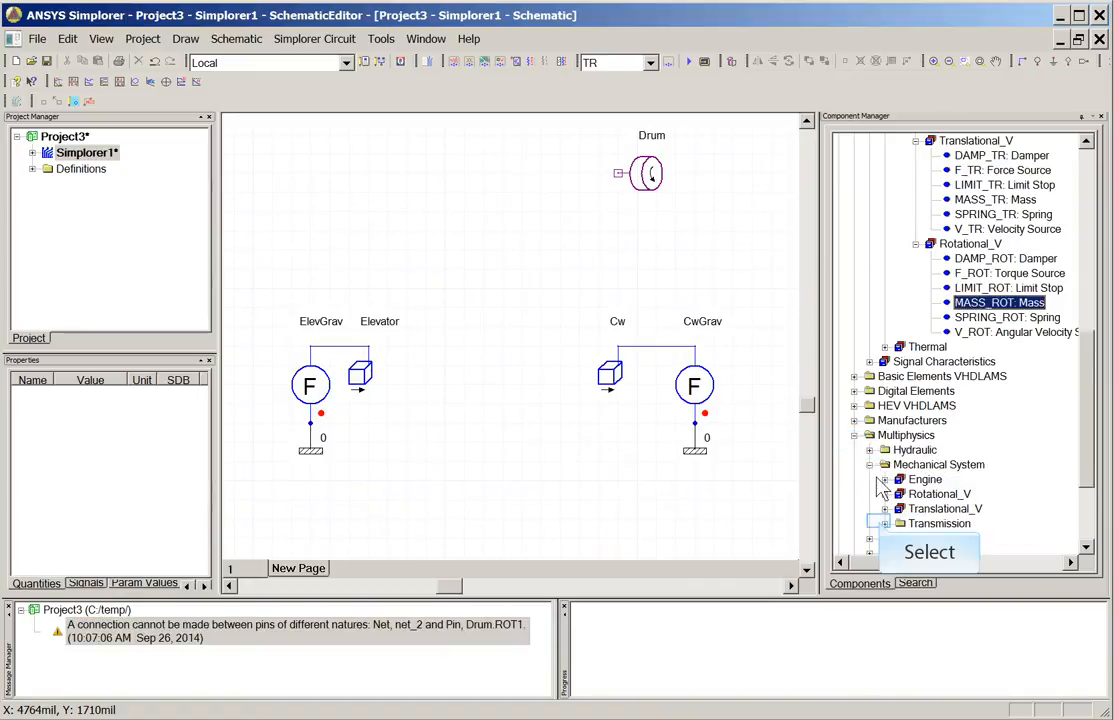
{"action": "left_click", "coordinate": [884, 524]}
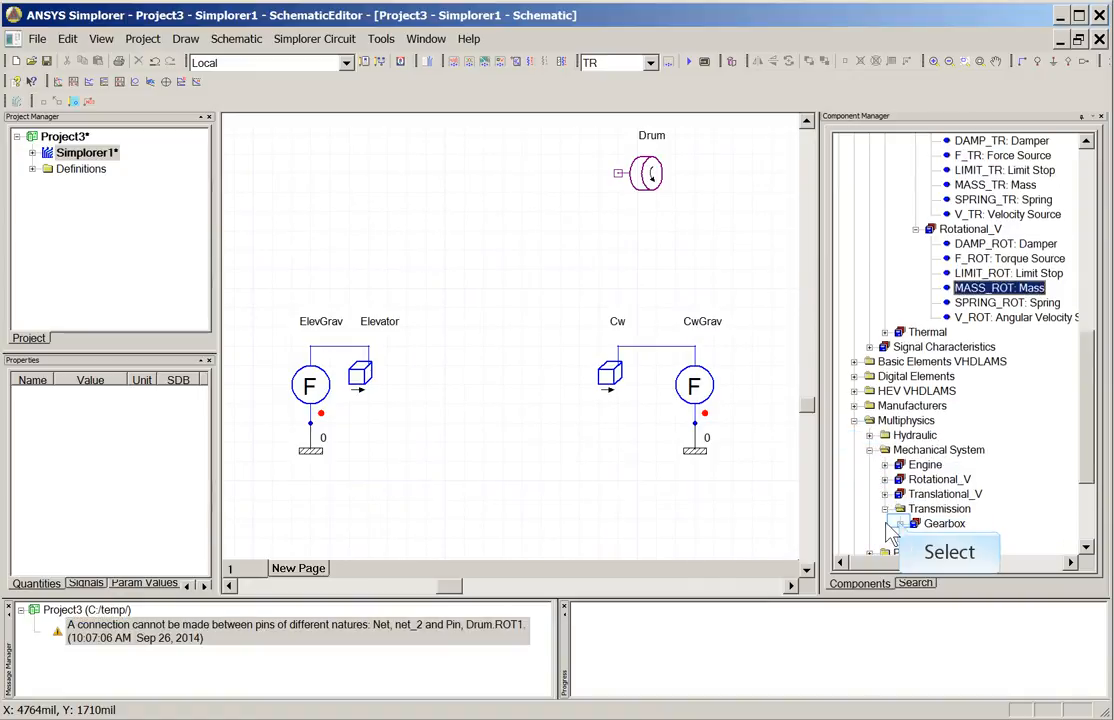
{"action": "left_click", "coordinate": [899, 524]}
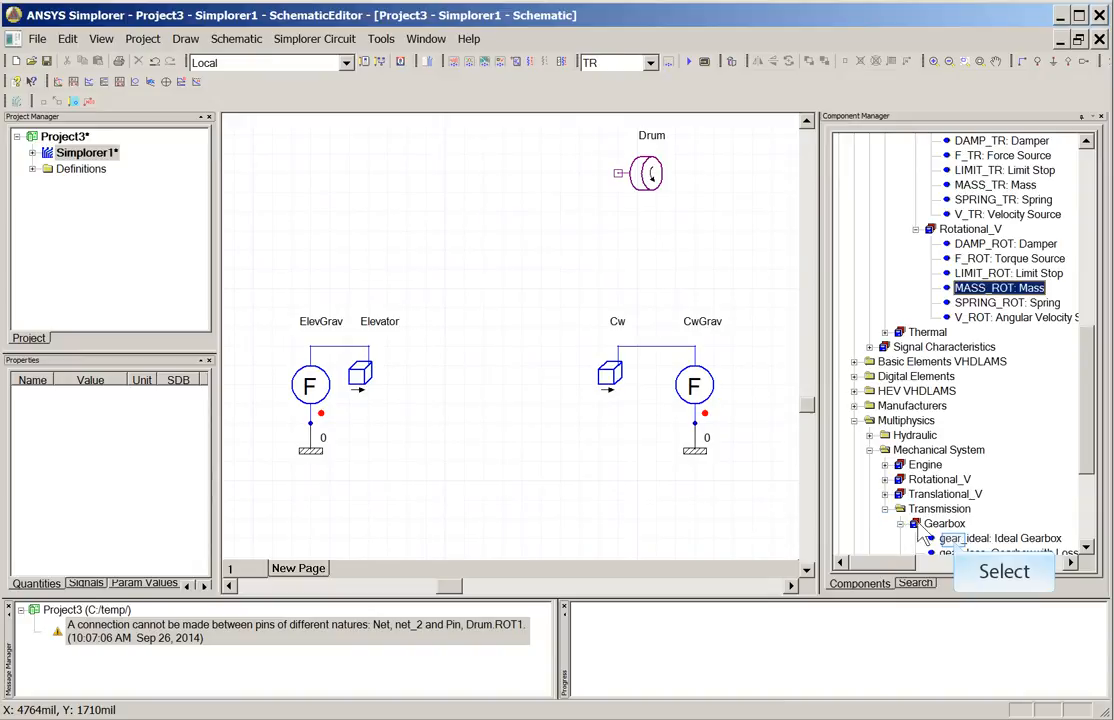
{"action": "left_click", "coordinate": [953, 541]}
{"action": "left_click_drag", "start_coordinate": [954, 541], "coordinate": [391, 211]}
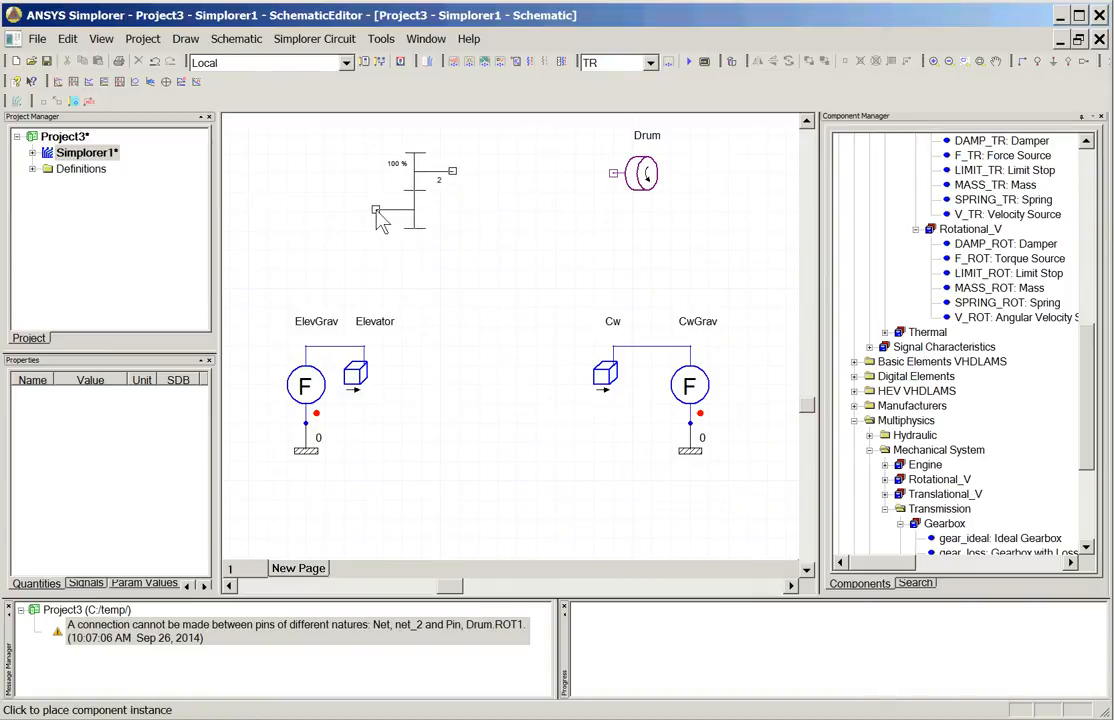
{"action": "left_click", "coordinate": [366, 220]}
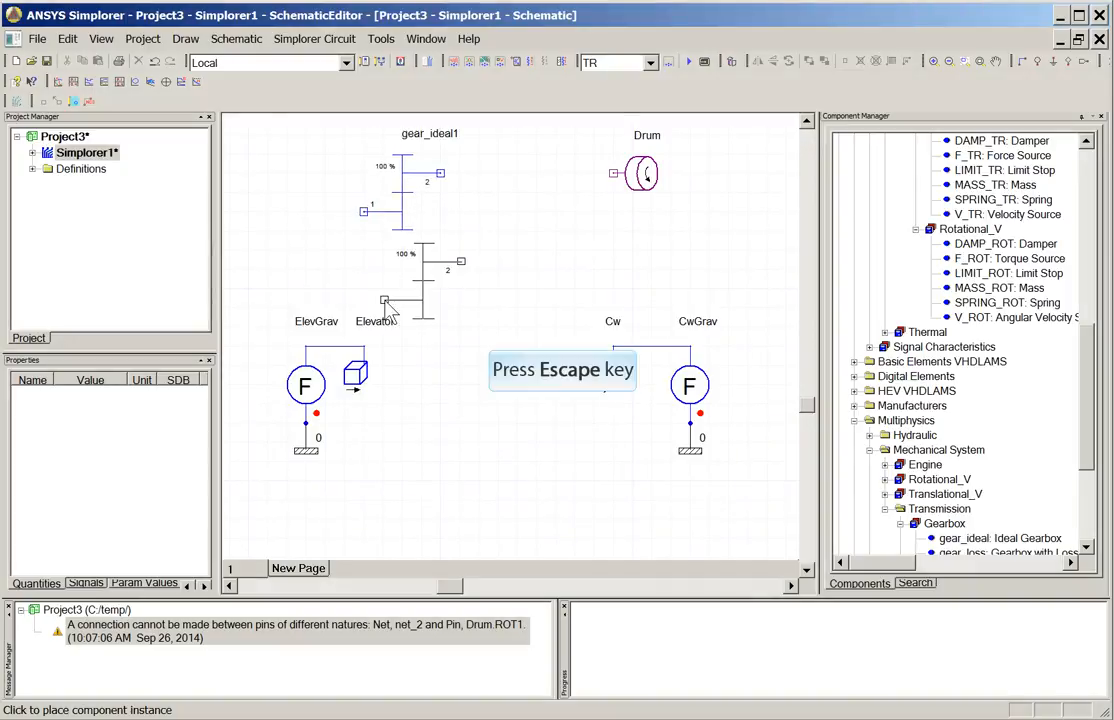
Rename the ideal gearbox as Gears and set its gear ratio to 40
{"action": "key", "text": "Escape"}
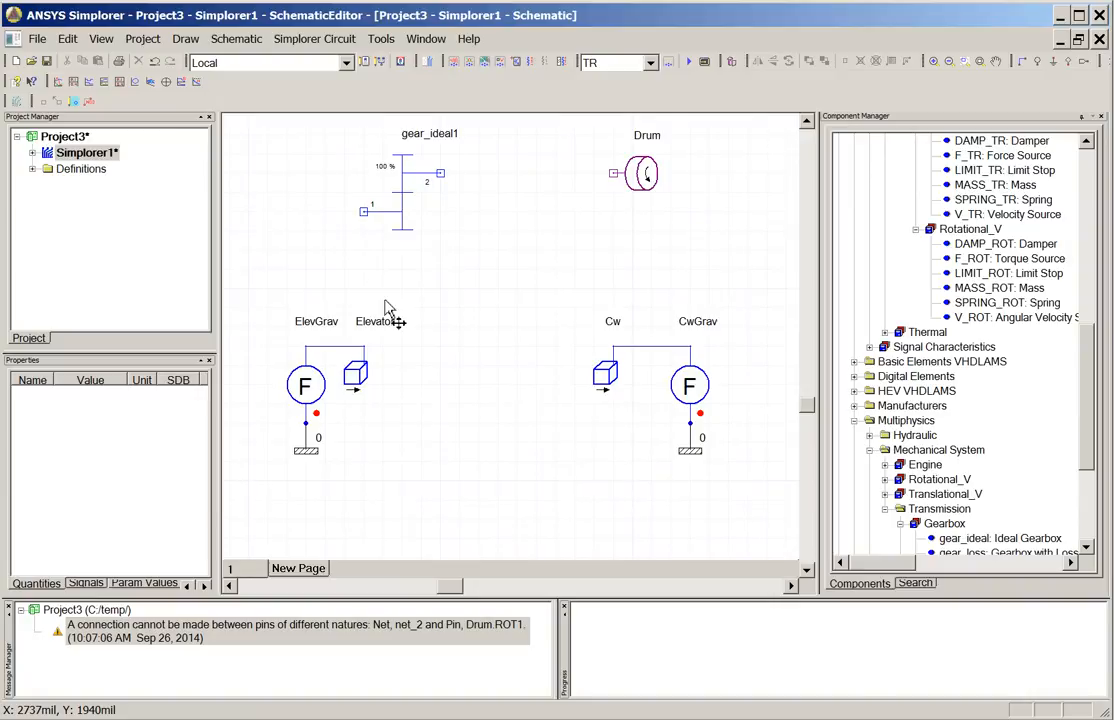
{"action": "double_click", "coordinate": [400, 204]}
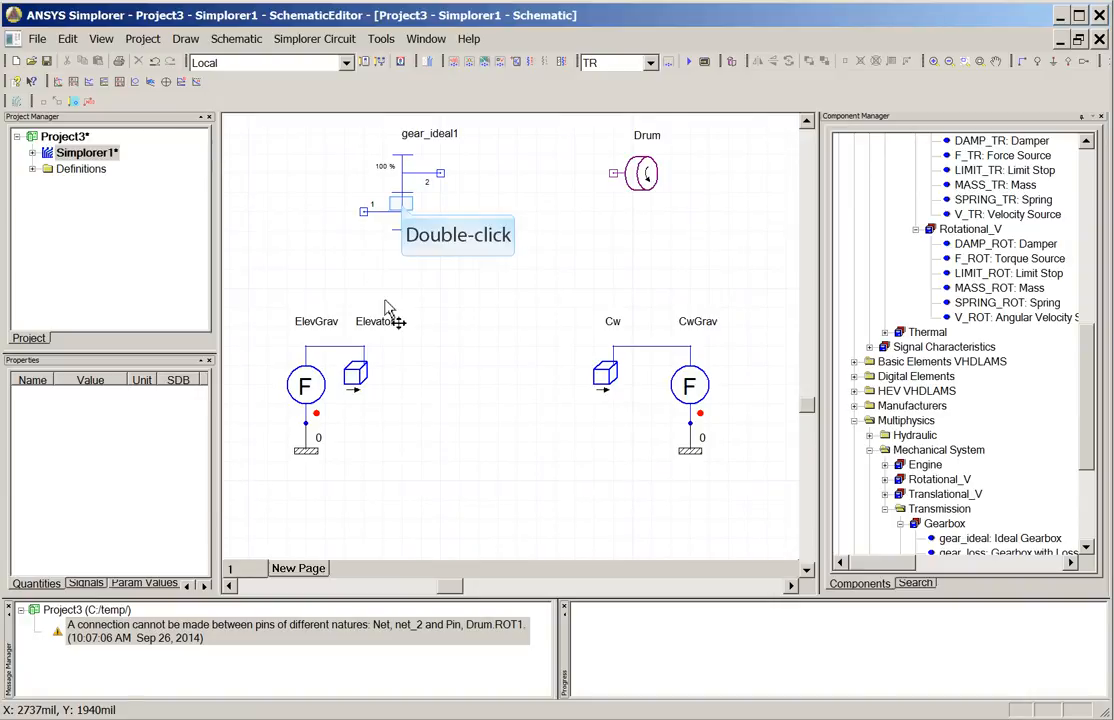
{"action": "double_click", "coordinate": [405, 215]}
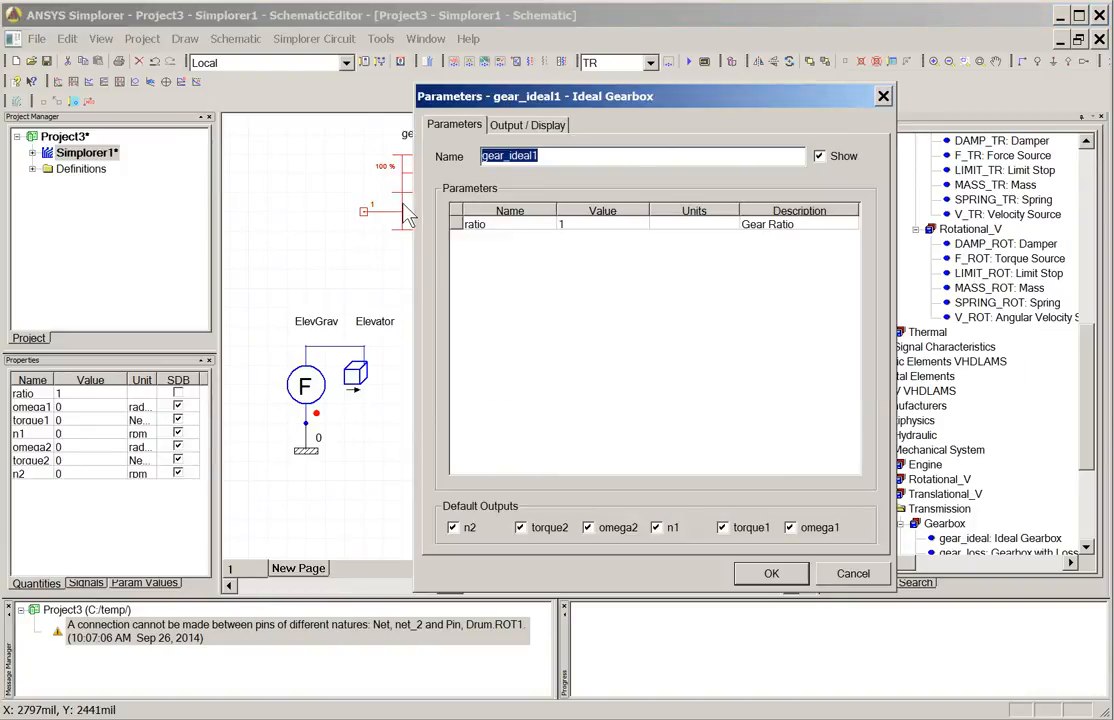
{"action": "type", "text": "Gears"}
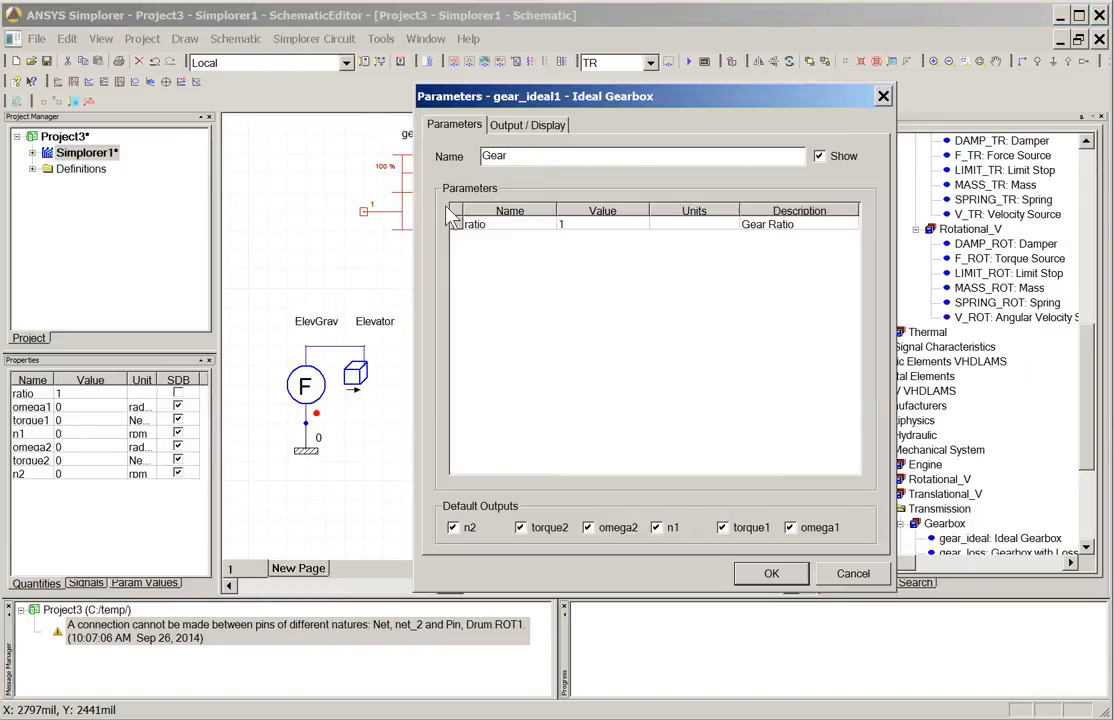
{"action": "left_click", "coordinate": [570, 225]}
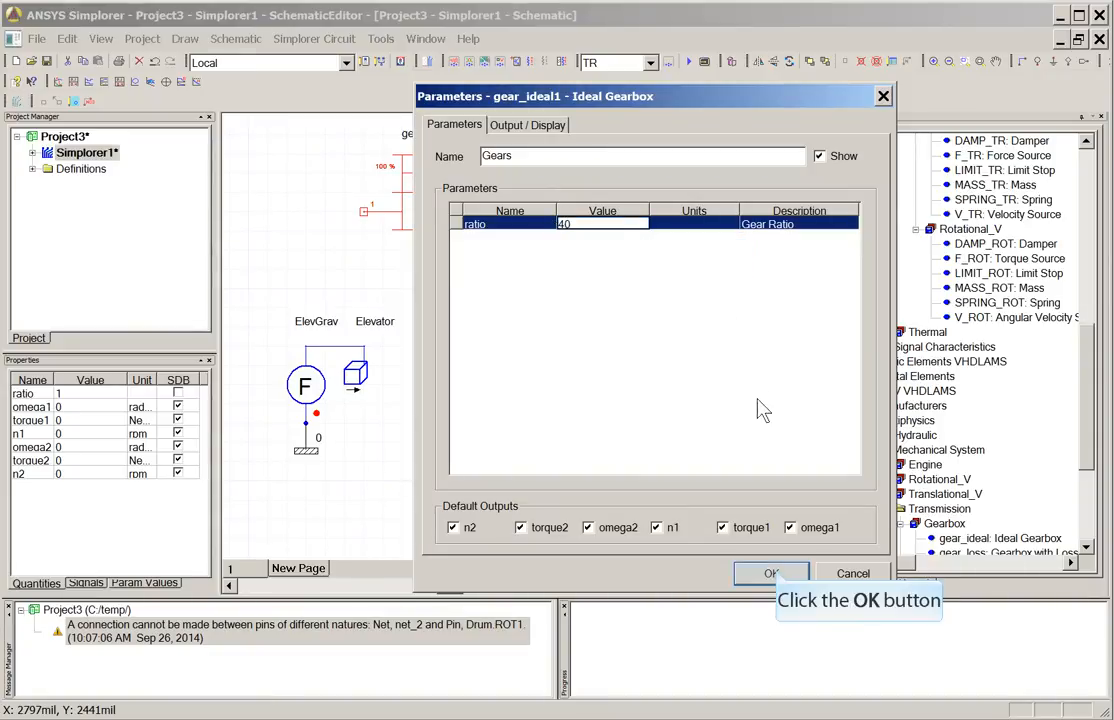
{"action": "left_click", "coordinate": [771, 573]}
{"action": "left_click", "coordinate": [515, 258]}
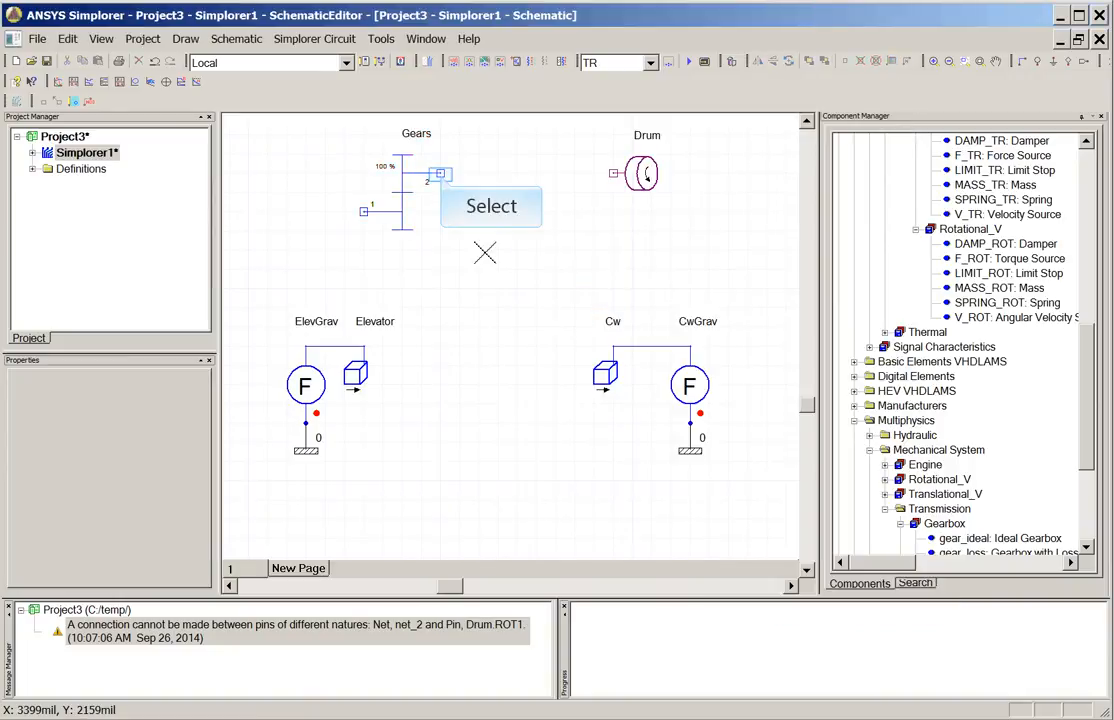
Wire pin 2 of the Gears gearbox to the Drum pin
{"action": "left_click", "coordinate": [439, 174]}
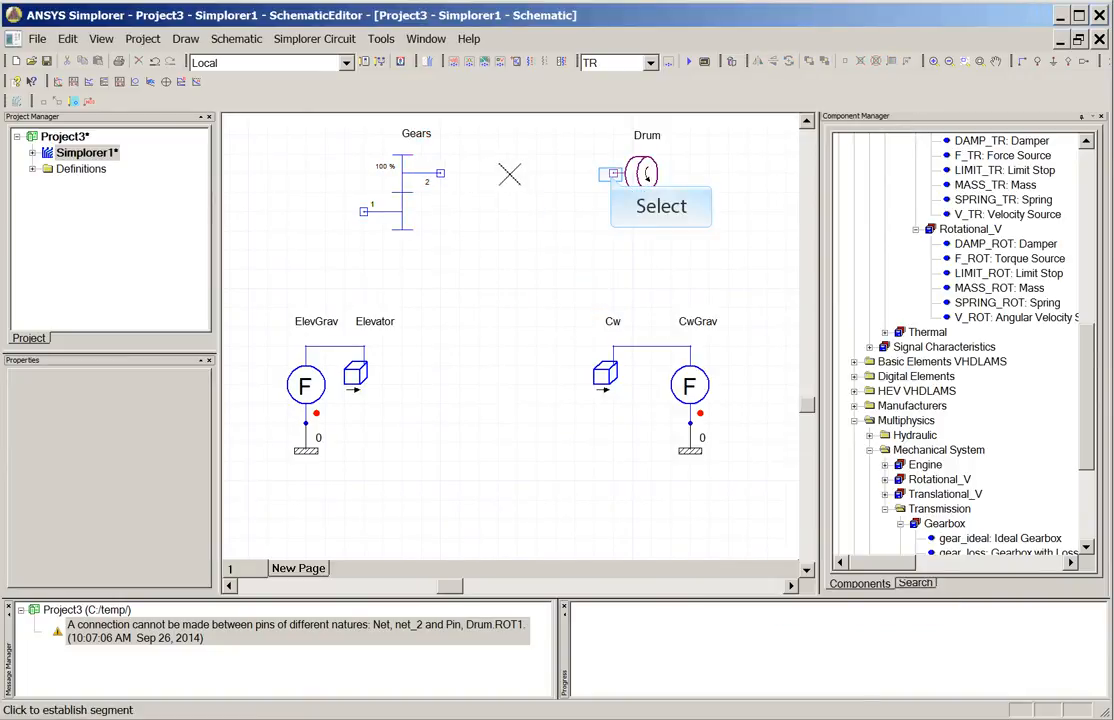
{"action": "left_click", "coordinate": [610, 175]}
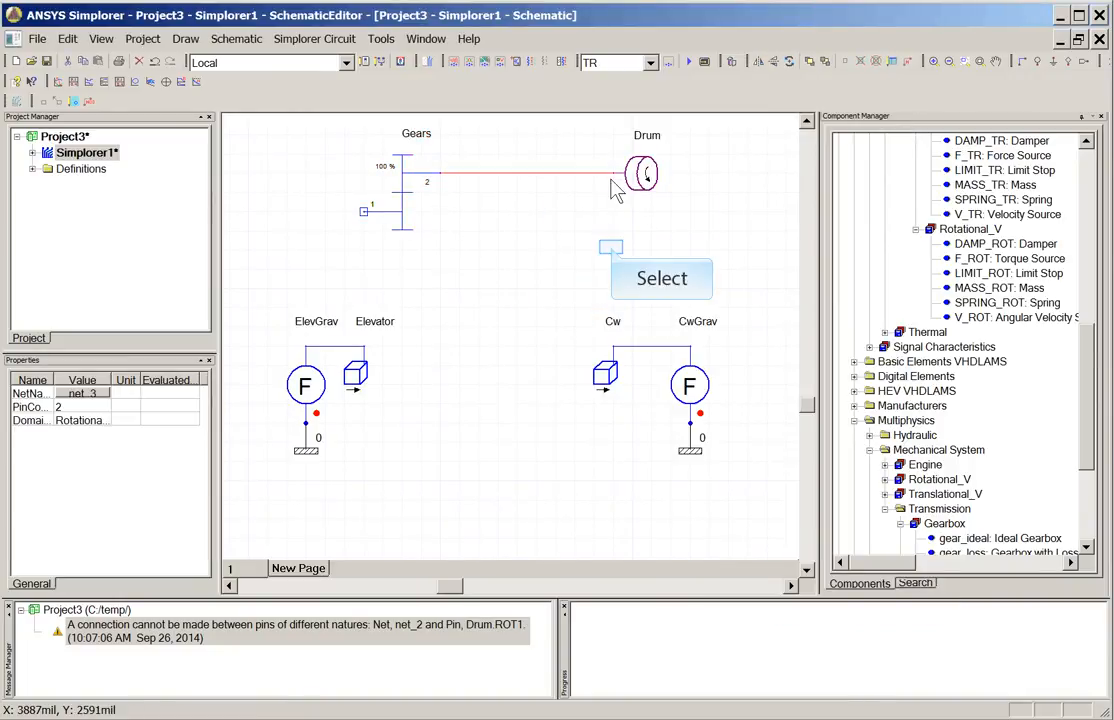
{"action": "left_click", "coordinate": [617, 258]}
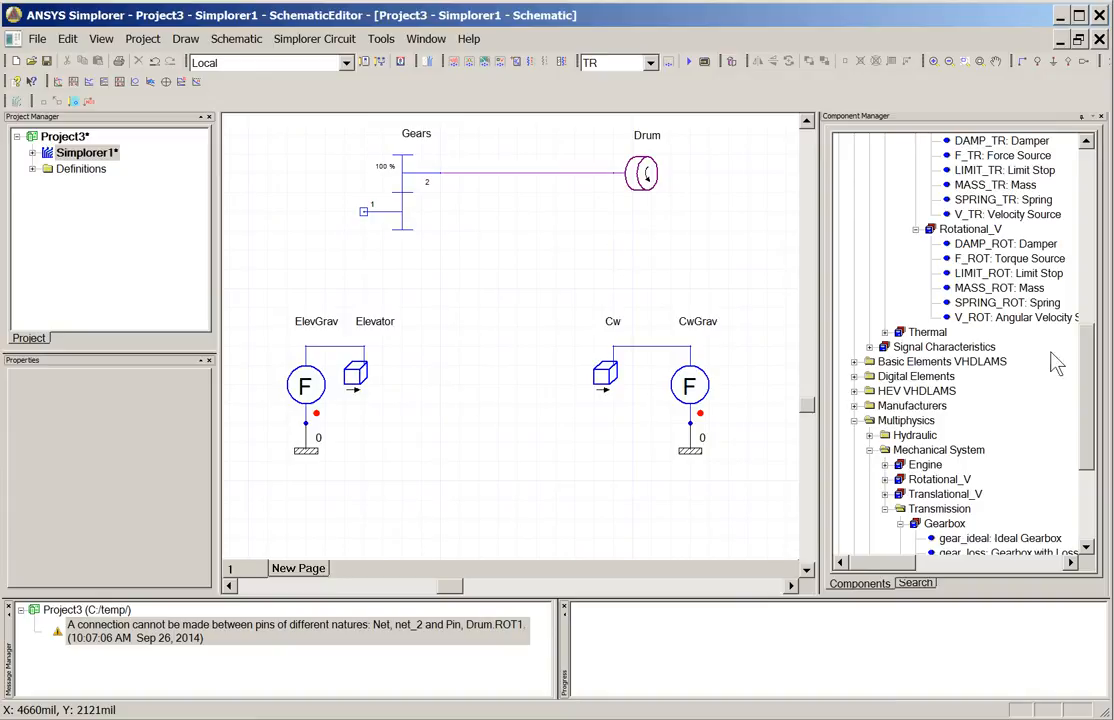
Place two MchRtTsf rotational-translational coordinate transformations from the Transmission library's Transformation group between the Elevator and Cw masses, below the gearbox
{"action": "scroll", "coordinate": [1095, 465], "scroll_direction": "down", "scroll_amount": 2}
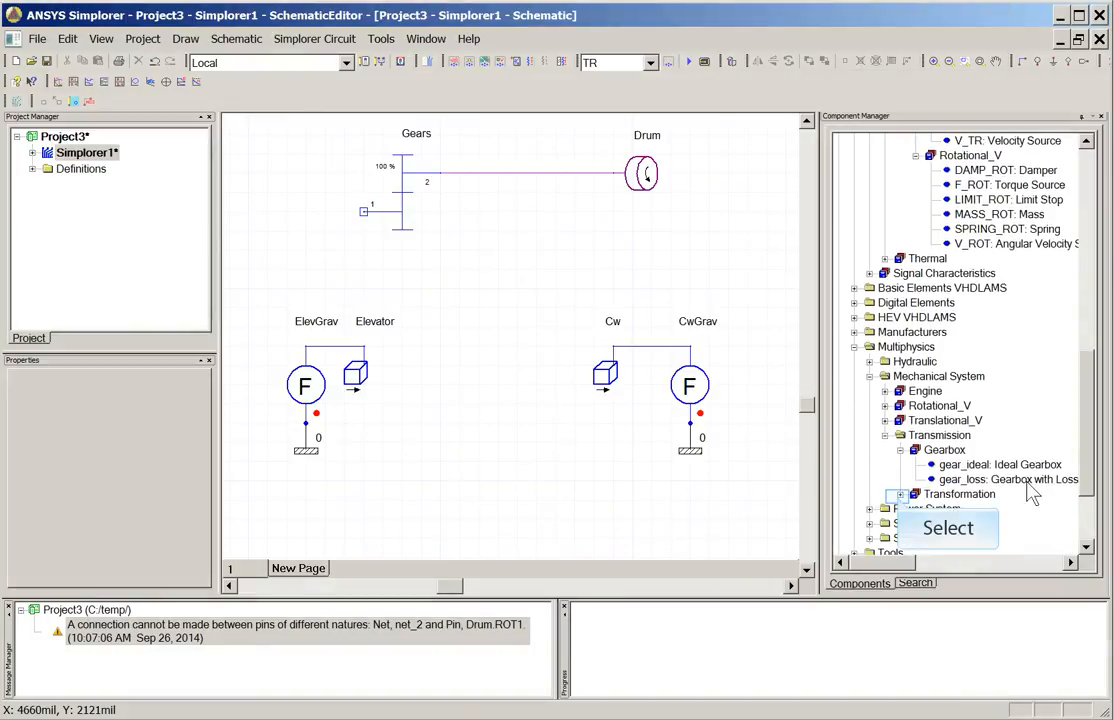
{"action": "left_click", "coordinate": [899, 495]}
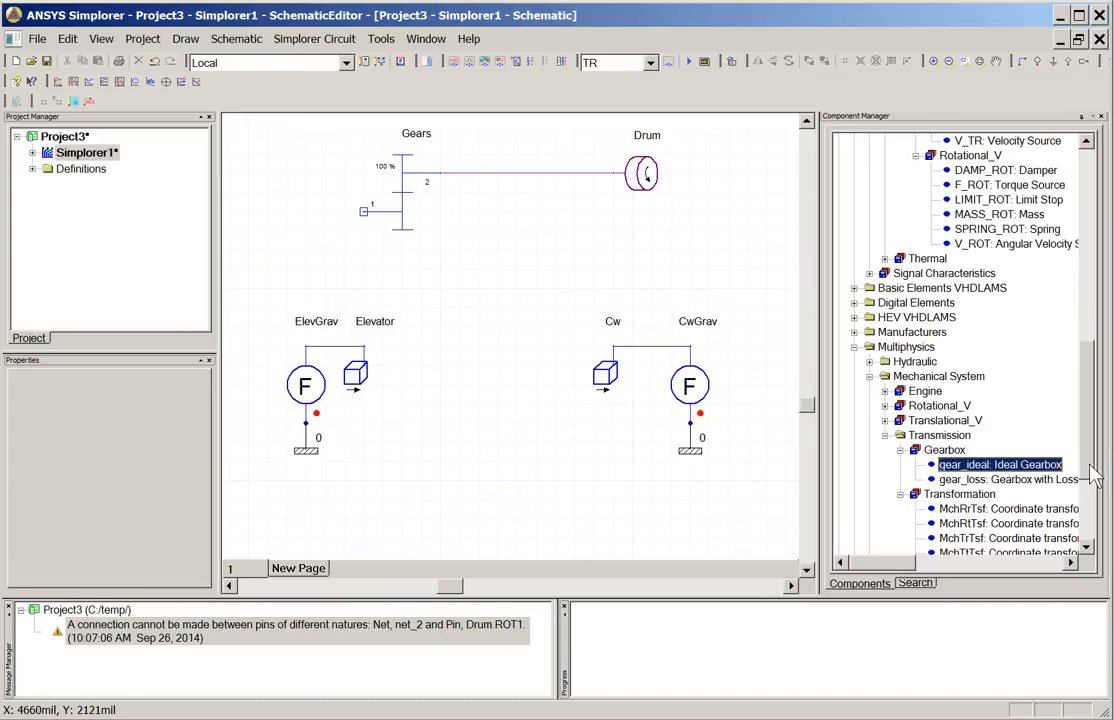
{"action": "scroll", "coordinate": [1087, 478], "scroll_direction": "down", "scroll_amount": 1}
{"action": "left_click_drag", "start_coordinate": [888, 564], "coordinate": [918, 568]}
{"action": "left_click", "coordinate": [925, 494]}
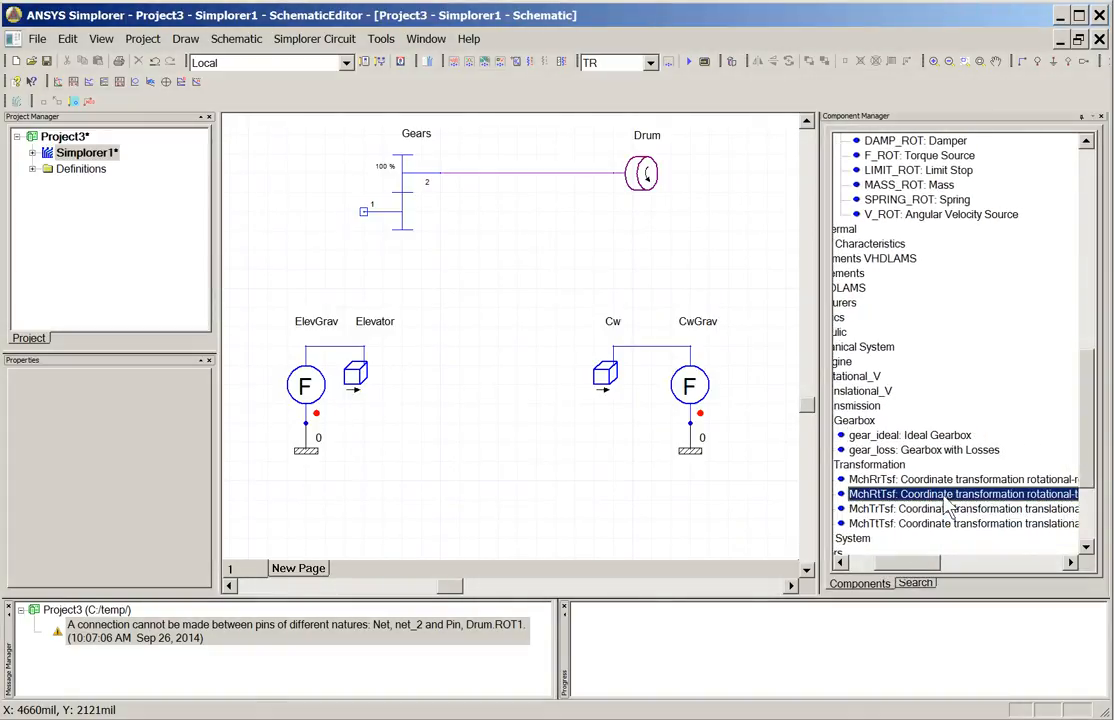
{"action": "left_click_drag", "start_coordinate": [925, 557], "coordinate": [933, 560]}
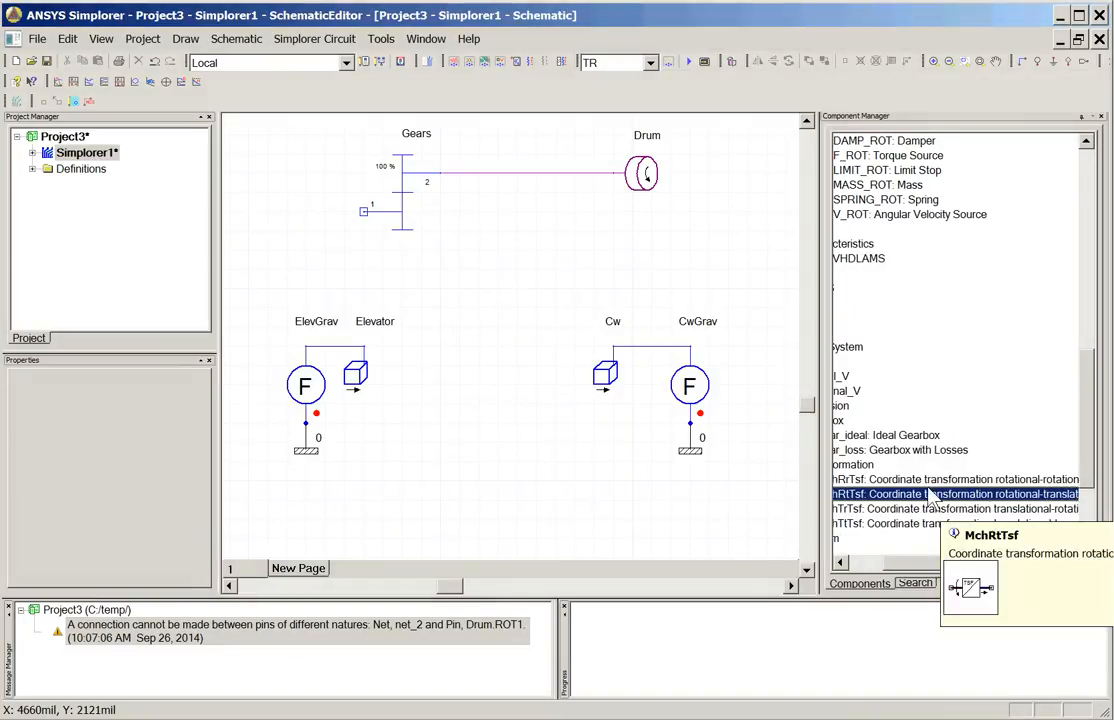
{"action": "left_click", "coordinate": [948, 497]}
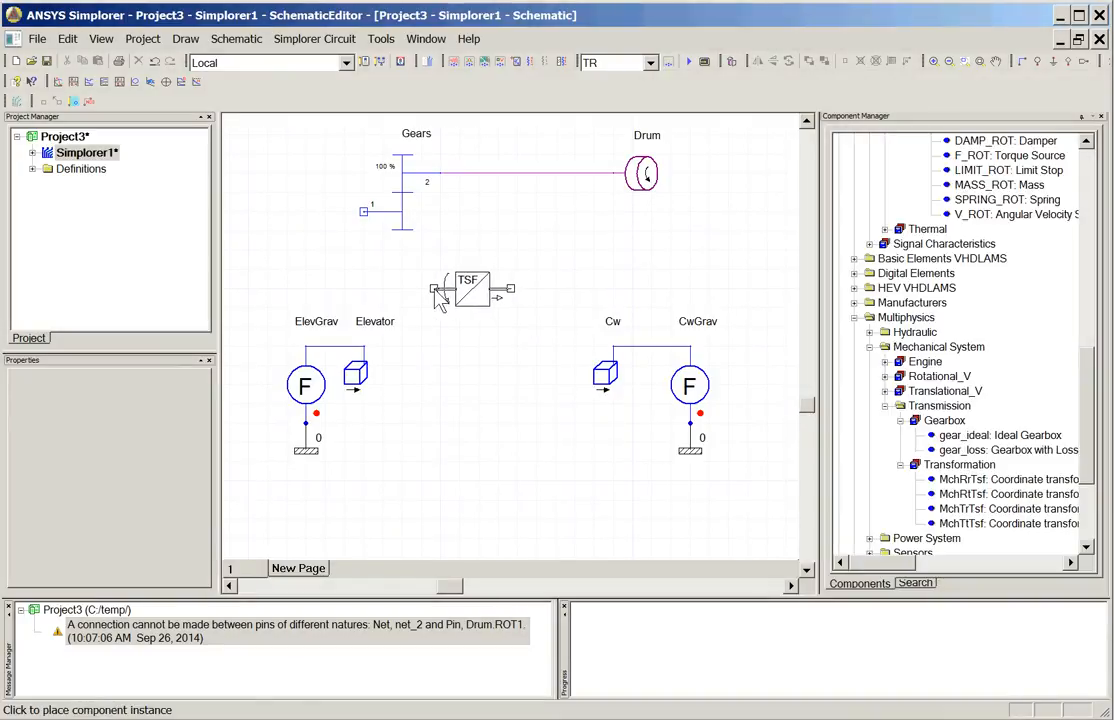
{"action": "left_click", "coordinate": [388, 292]}
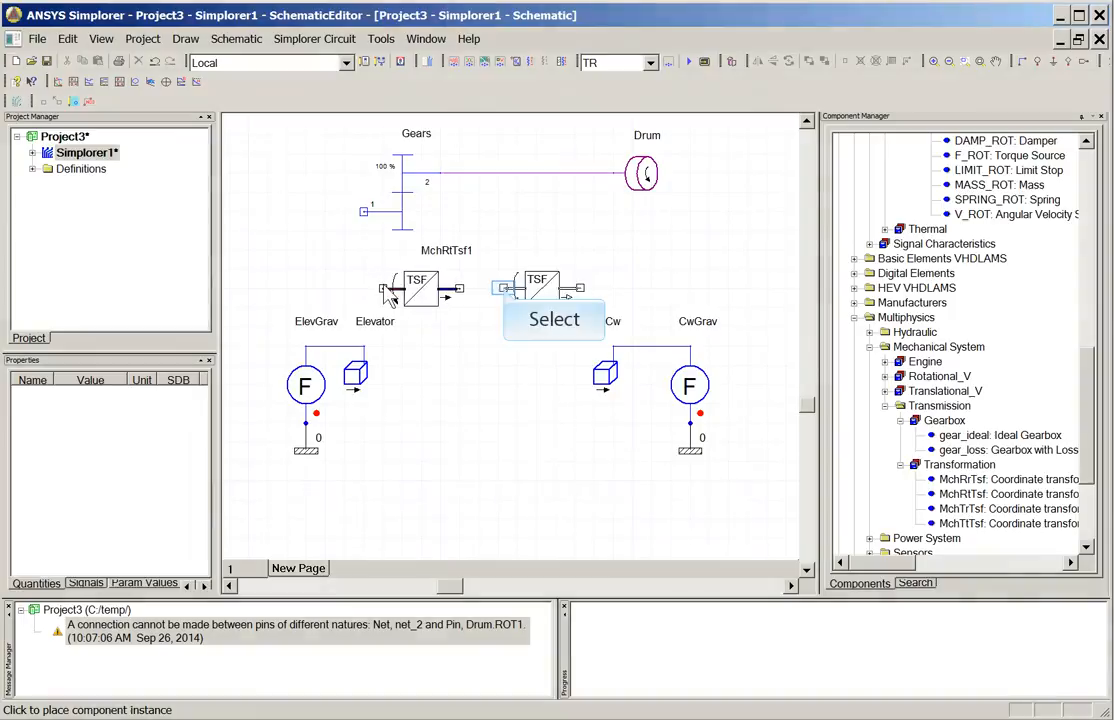
{"action": "left_click", "coordinate": [502, 292]}
{"action": "key", "text": "Escape"}
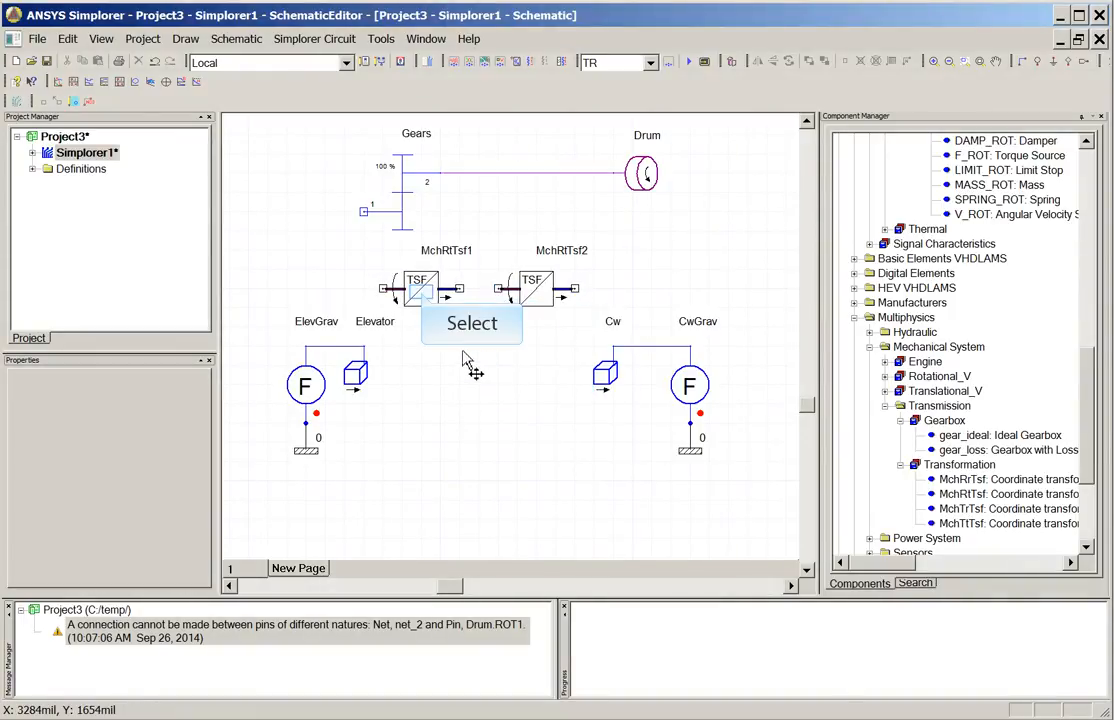
Rotate both MchRtTsf transformations so their rotational pins point up, and move them close together beneath the Gears-to-Drum wire
{"action": "left_click", "coordinate": [425, 300]}
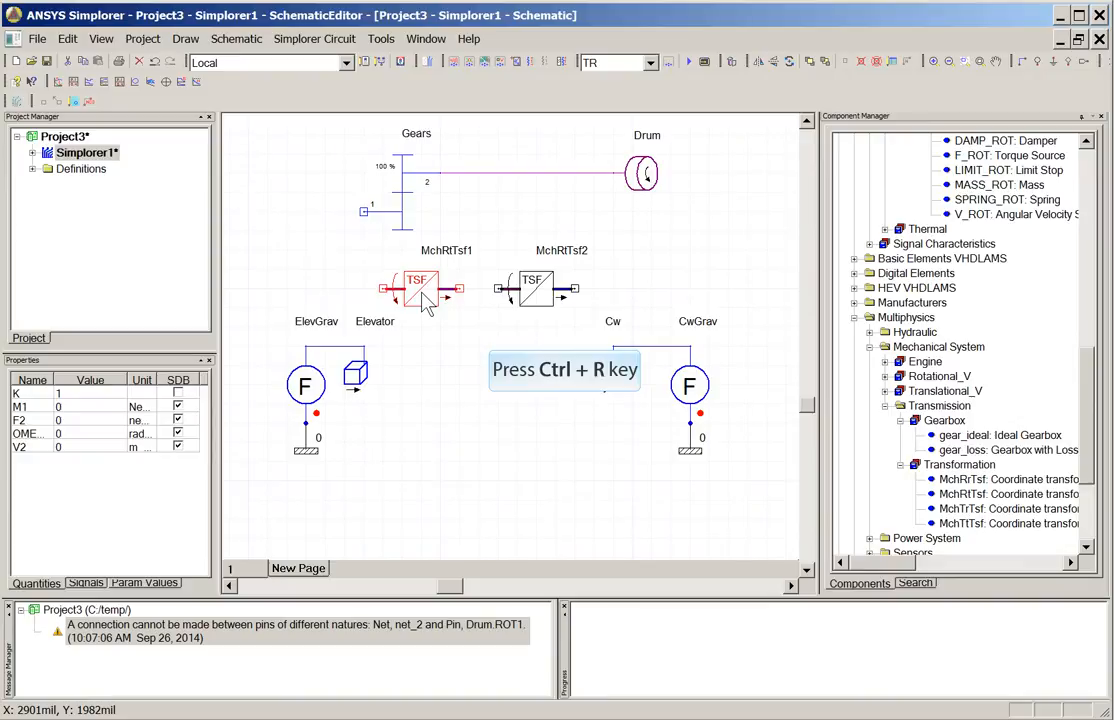
{"action": "key", "text": "ctrl+r"}
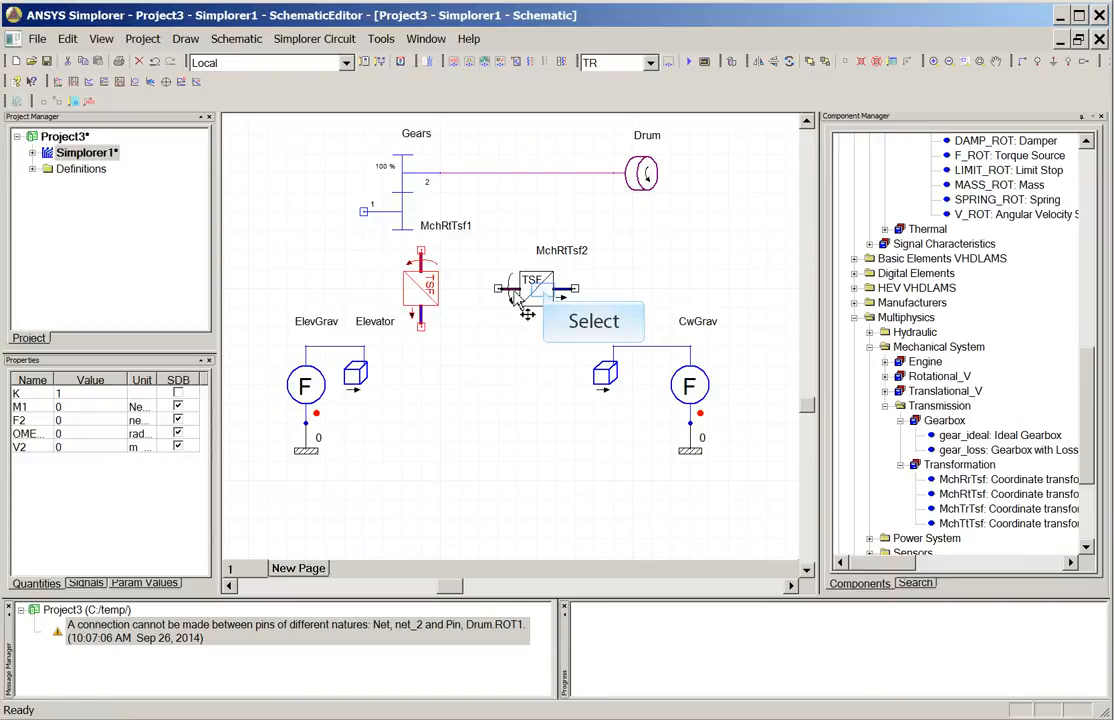
{"action": "left_click", "coordinate": [544, 297]}
{"action": "key", "text": "ctrl+r"}
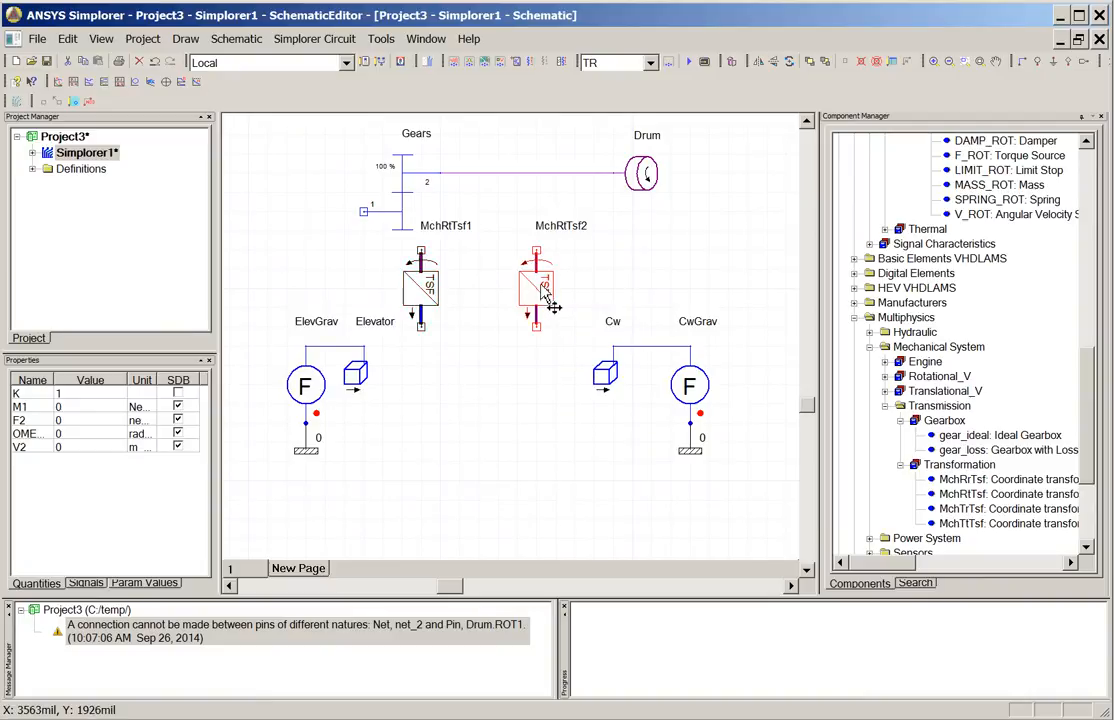
{"action": "left_click_drag", "start_coordinate": [545, 291], "coordinate": [563, 273]}
{"action": "mouse_move", "coordinate": [425, 293]}
{"action": "left_mouse_down"}
{"action": "mouse_move", "coordinate": [459, 267]}
{"action": "mouse_move", "coordinate": [481, 276]}
{"action": "left_mouse_up"}
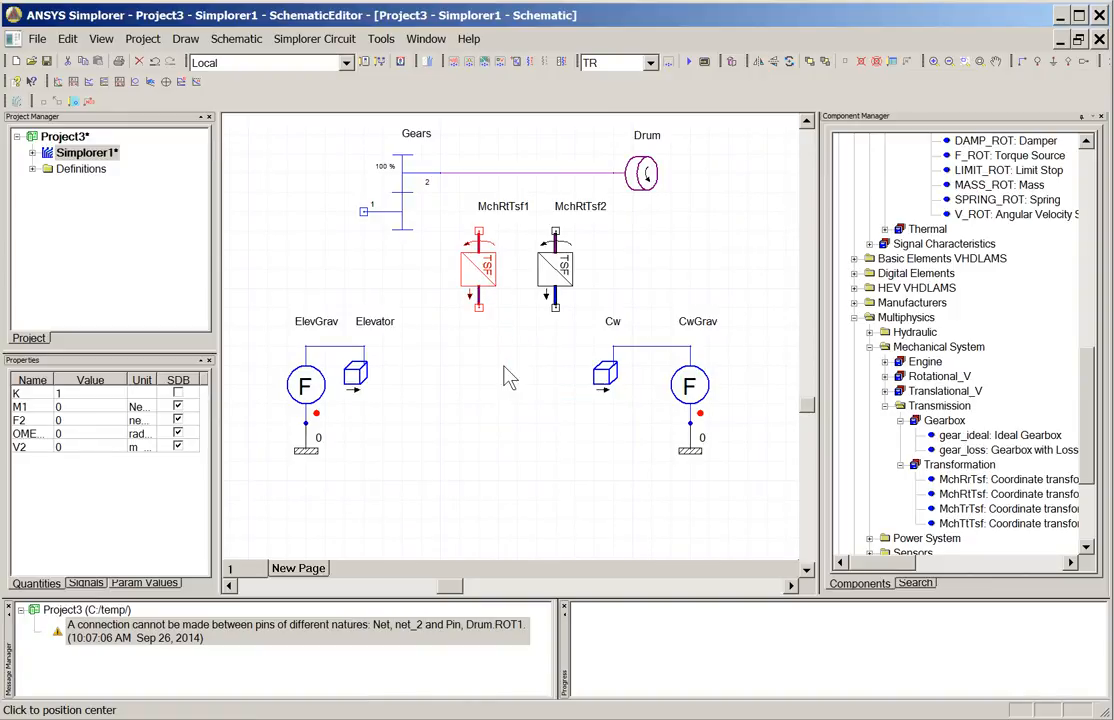
{"action": "left_click", "coordinate": [507, 380]}
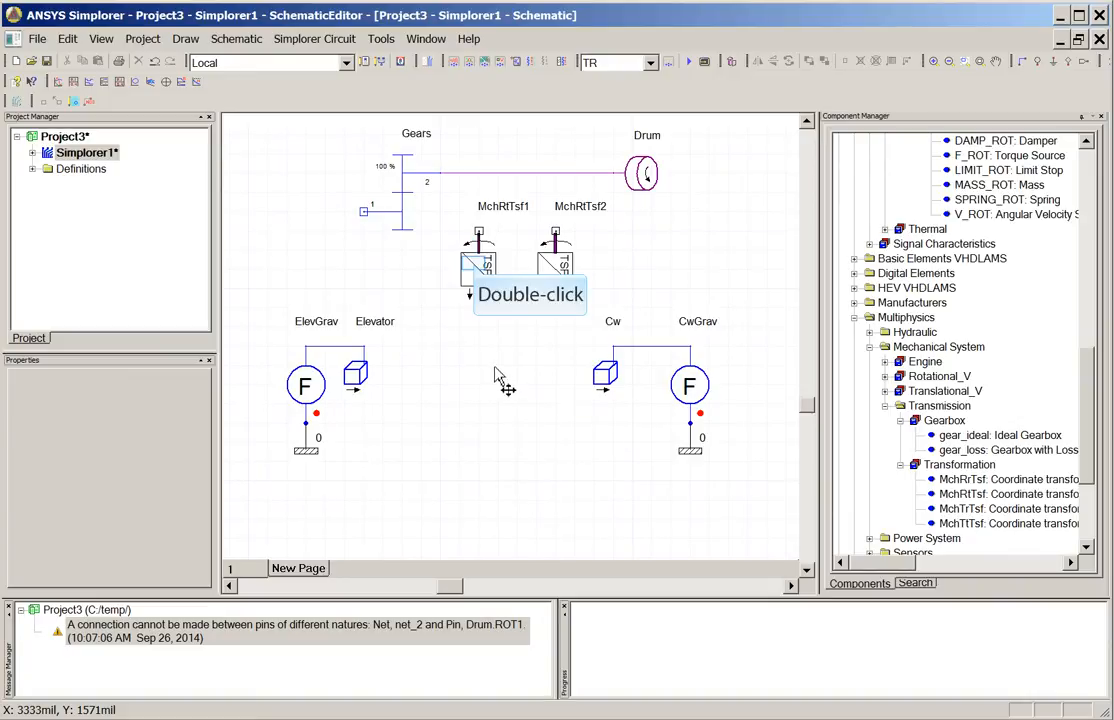
Rename the MchRtTsf1 transformation as Payout and set its transformation factor K to 2.5
{"action": "double_click", "coordinate": [477, 270]}
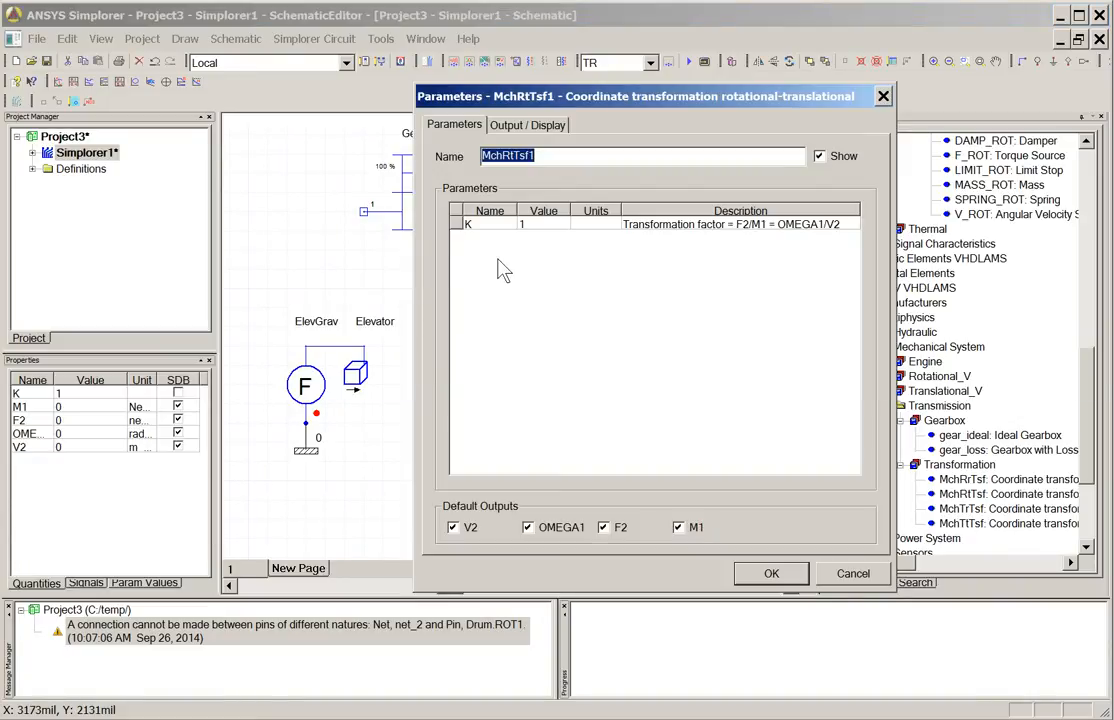
{"action": "type", "text": "Payout"}
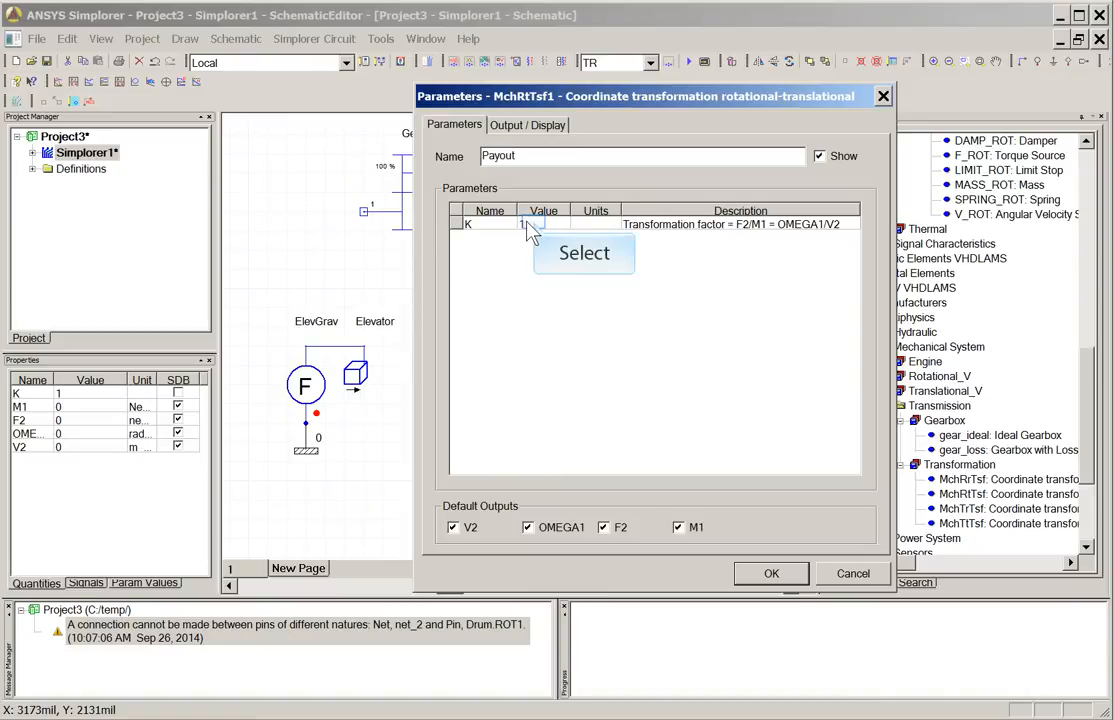
{"action": "left_click", "coordinate": [537, 229]}
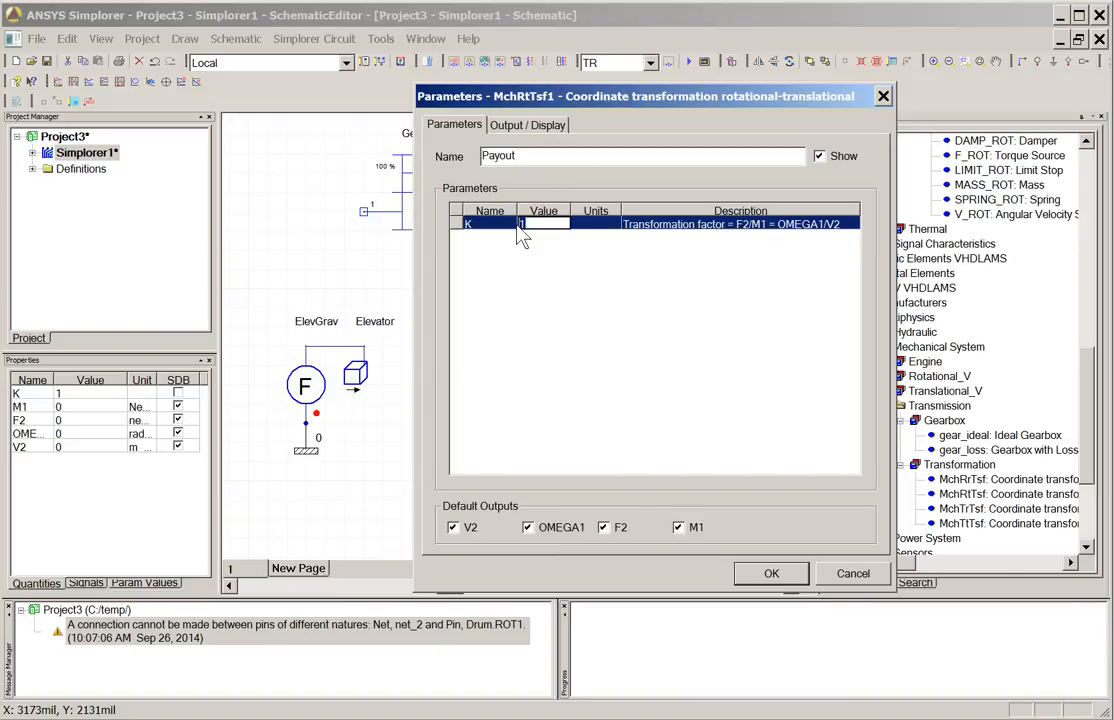
{"action": "type", "text": "2.5"}
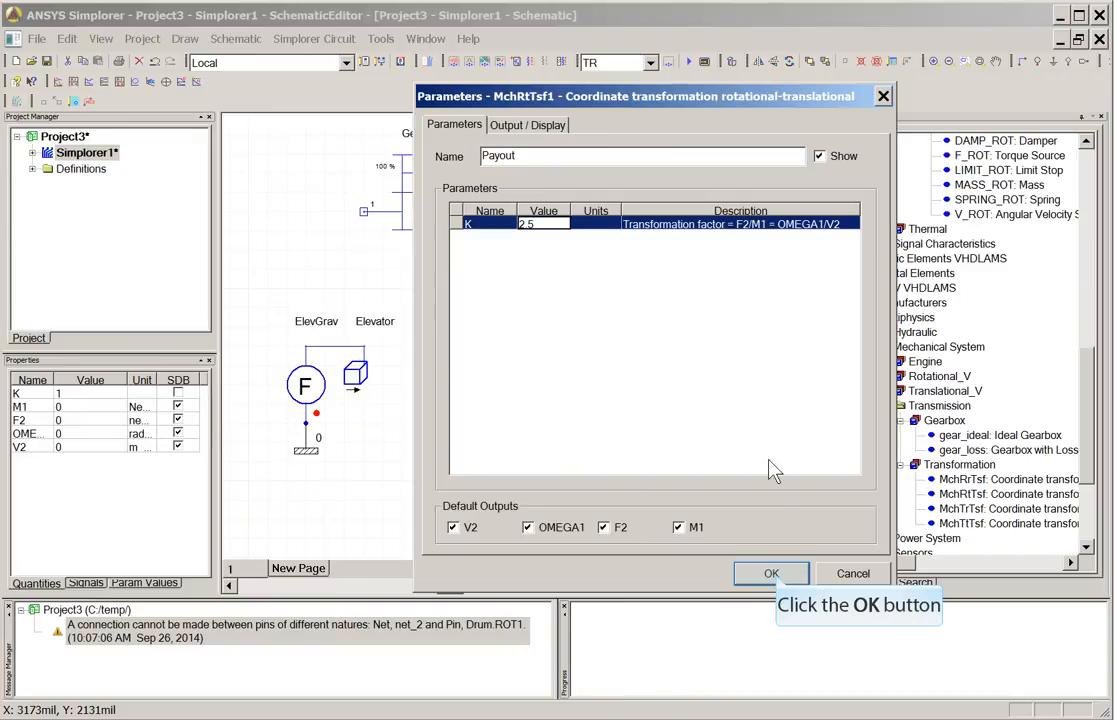
{"action": "left_click", "coordinate": [775, 578]}
{"action": "left_click", "coordinate": [588, 520]}
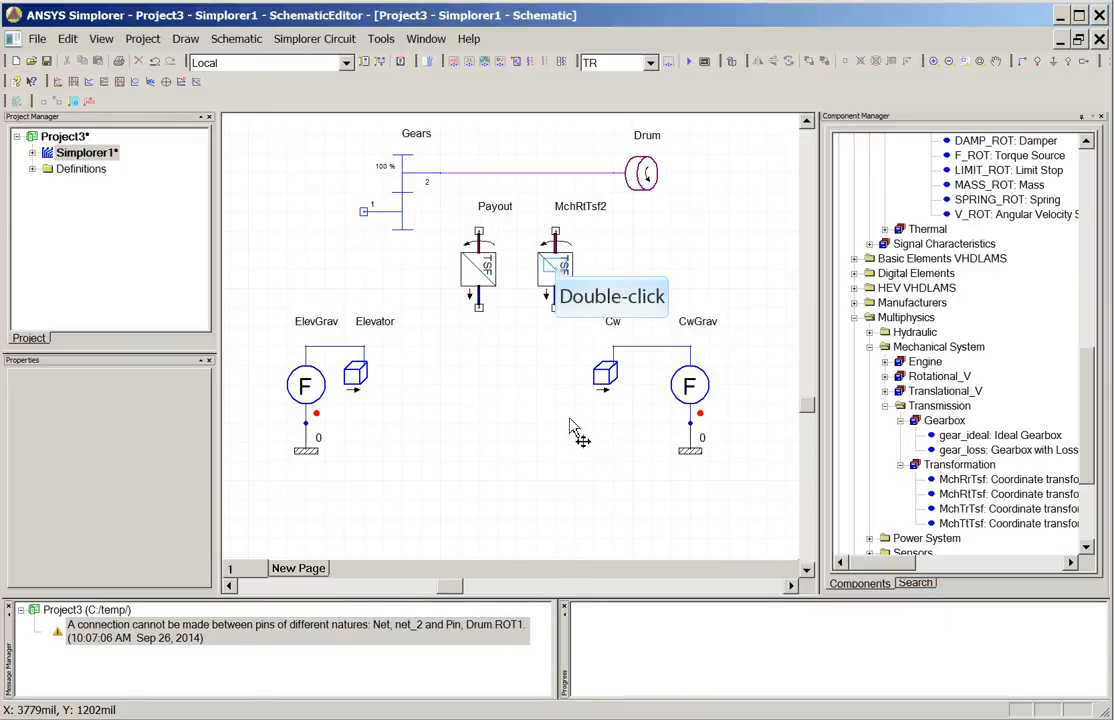
Rename the MchRtTsf2 transformation as Takeup and set its transformation factor K to -2.5
{"action": "double_click", "coordinate": [554, 262]}
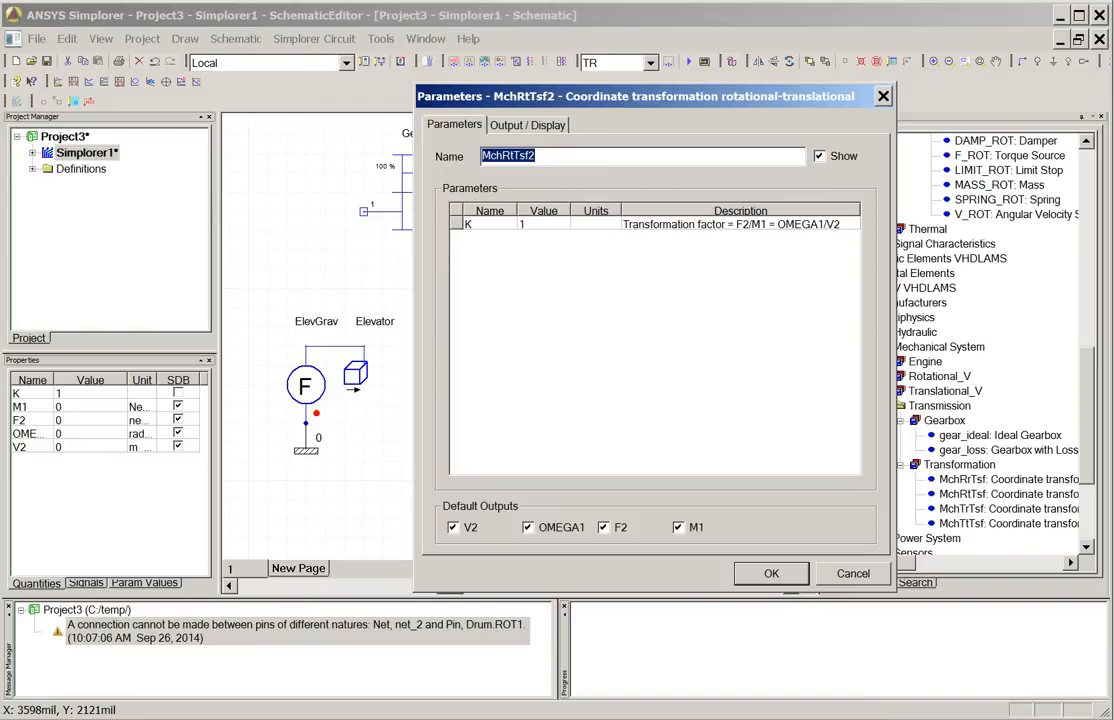
{"action": "type", "text": "Takeup"}
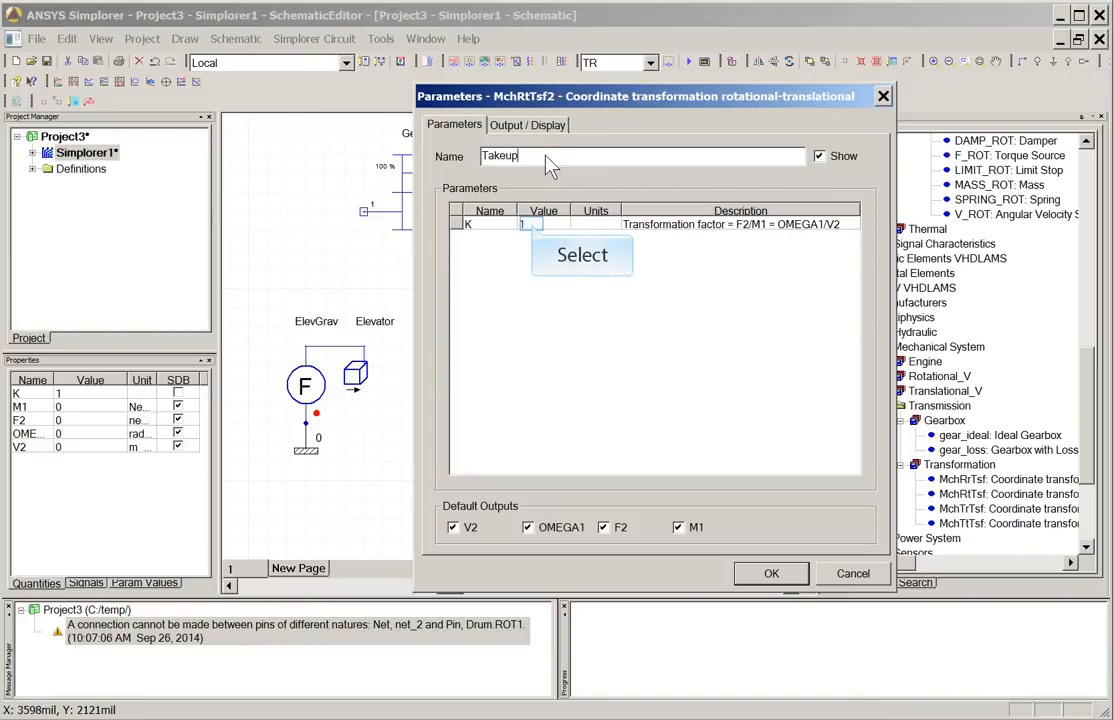
{"action": "left_click", "coordinate": [530, 224]}
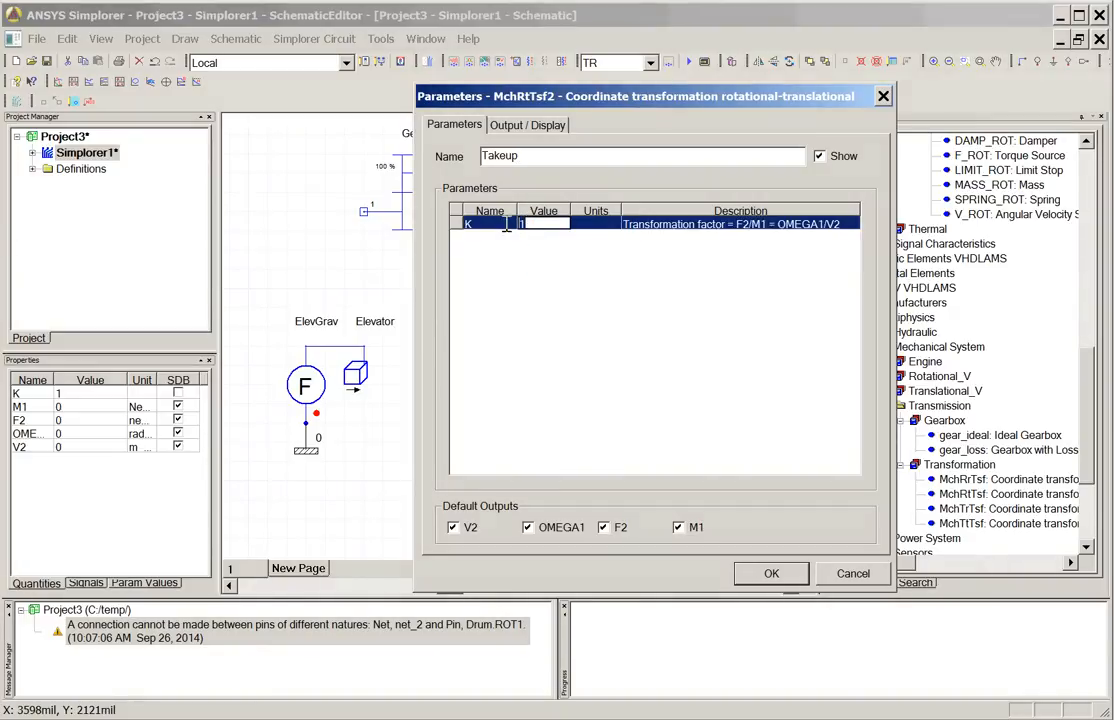
{"action": "type", "text": "-2.5"}
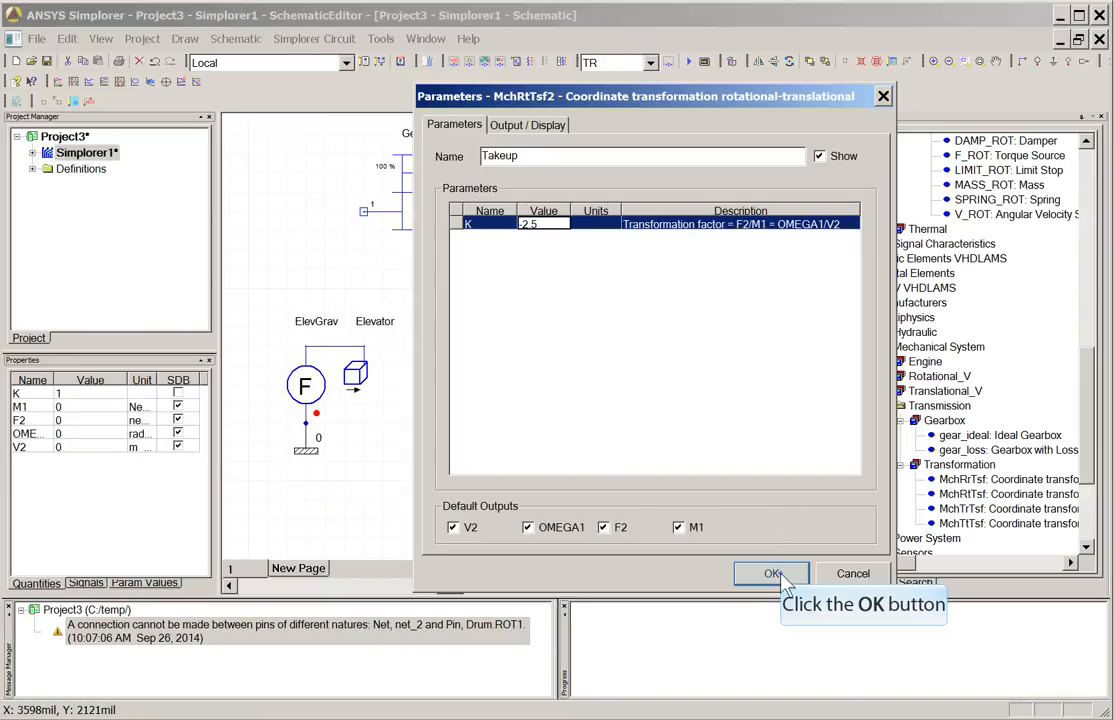
{"action": "left_click", "coordinate": [775, 576]}
{"action": "left_click", "coordinate": [486, 446]}
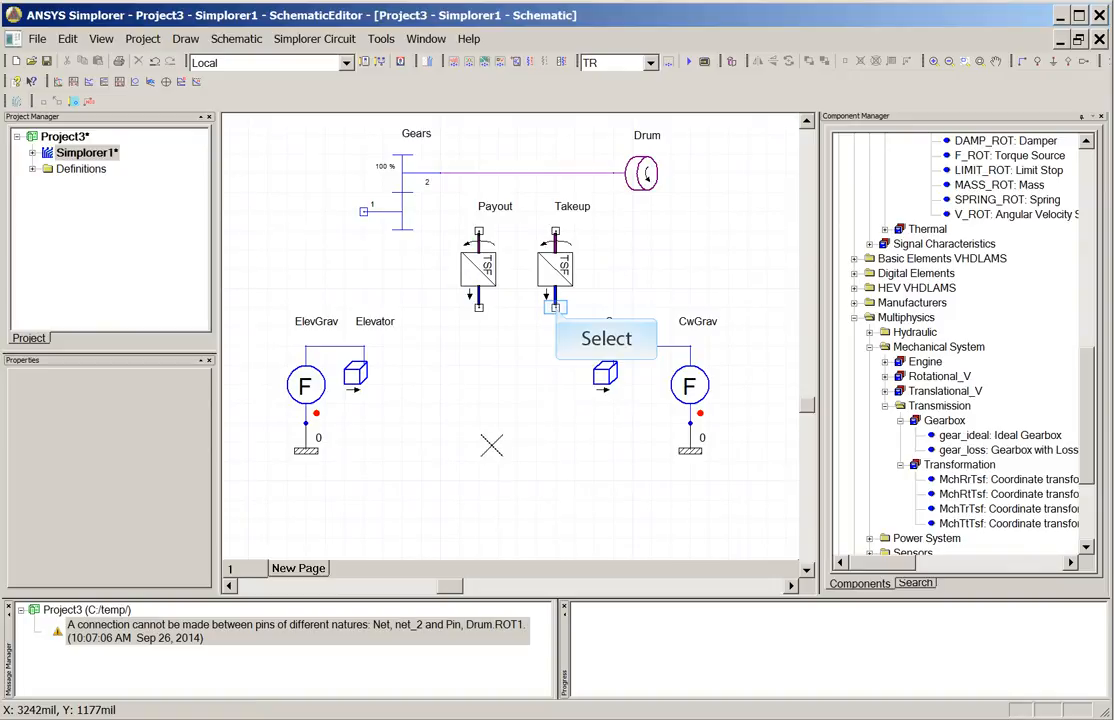
Wire the lower translational pin of Takeup to the Cw mass junction and that of Payout to the Elevator mass junction
{"action": "left_click", "coordinate": [555, 307]}
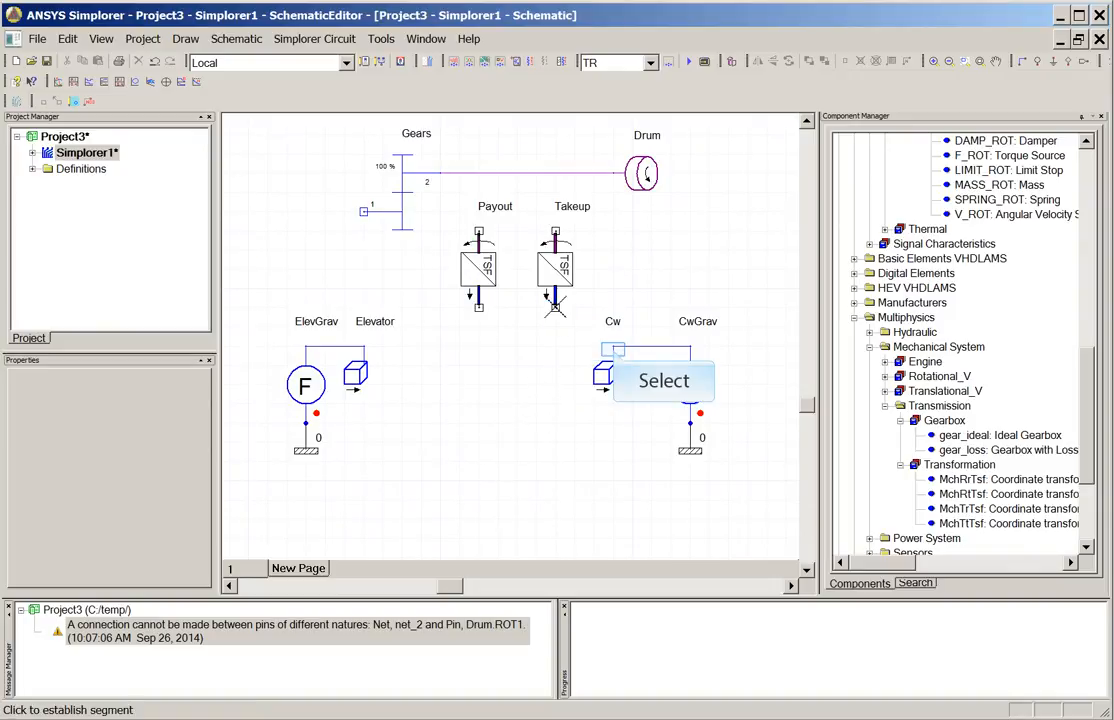
{"action": "left_click", "coordinate": [612, 350]}
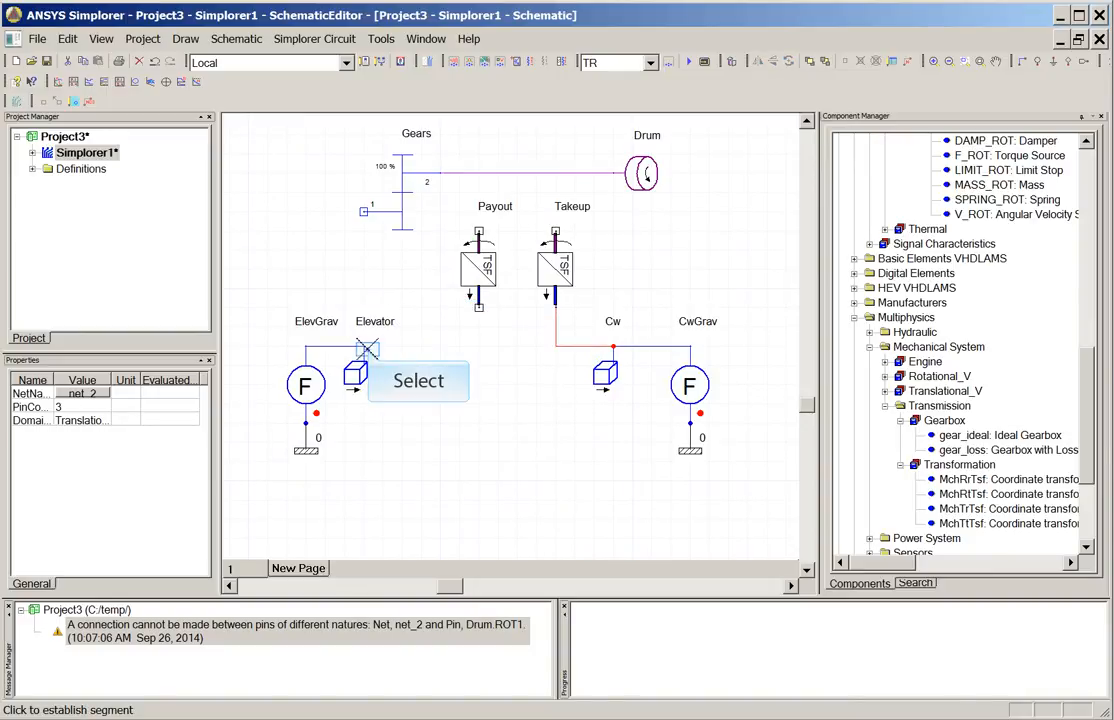
{"action": "left_click", "coordinate": [366, 347]}
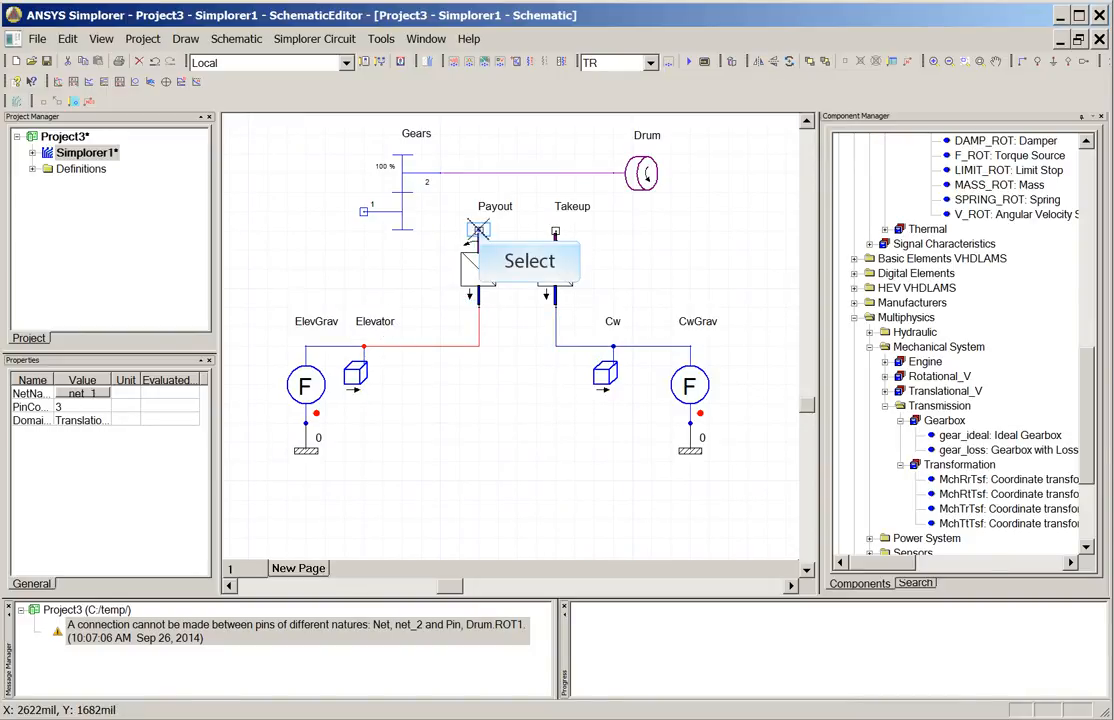
Wire the rotational pins of Payout and Takeup up to the Gears-to-Drum wire and save the project as Project3
{"action": "left_click", "coordinate": [478, 230]}
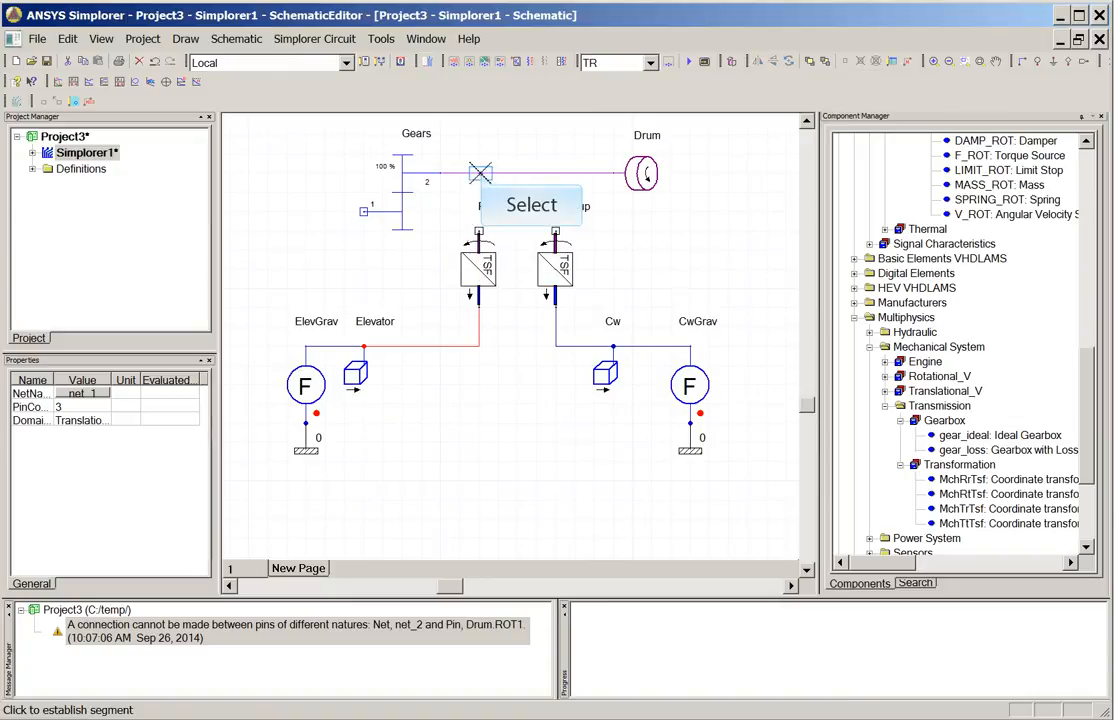
{"action": "left_click", "coordinate": [478, 173]}
{"action": "left_click", "coordinate": [555, 231]}
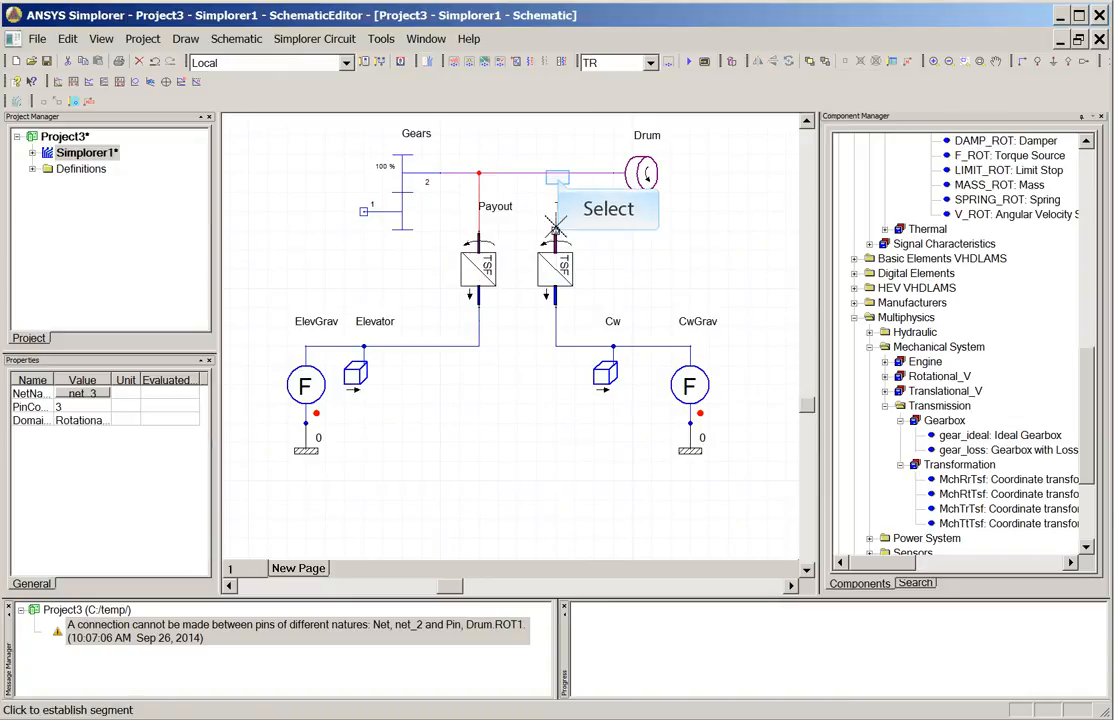
{"action": "left_click", "coordinate": [556, 174]}
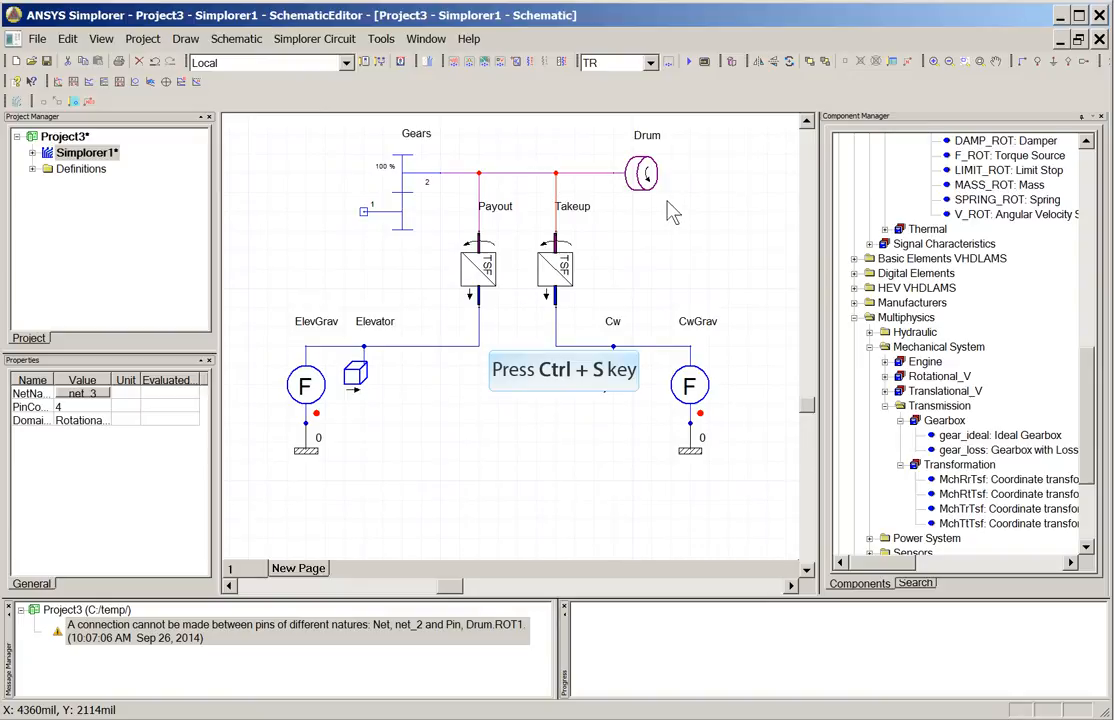
{"action": "key", "text": "ctrl+s"}
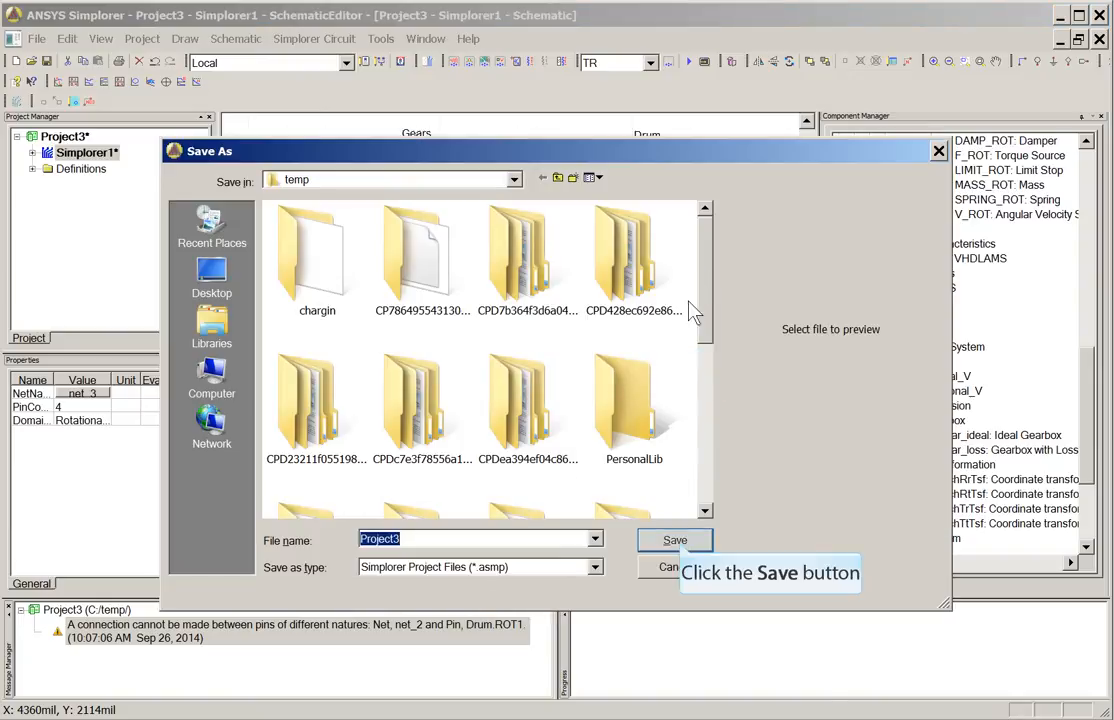
{"action": "left_click", "coordinate": [692, 543]}
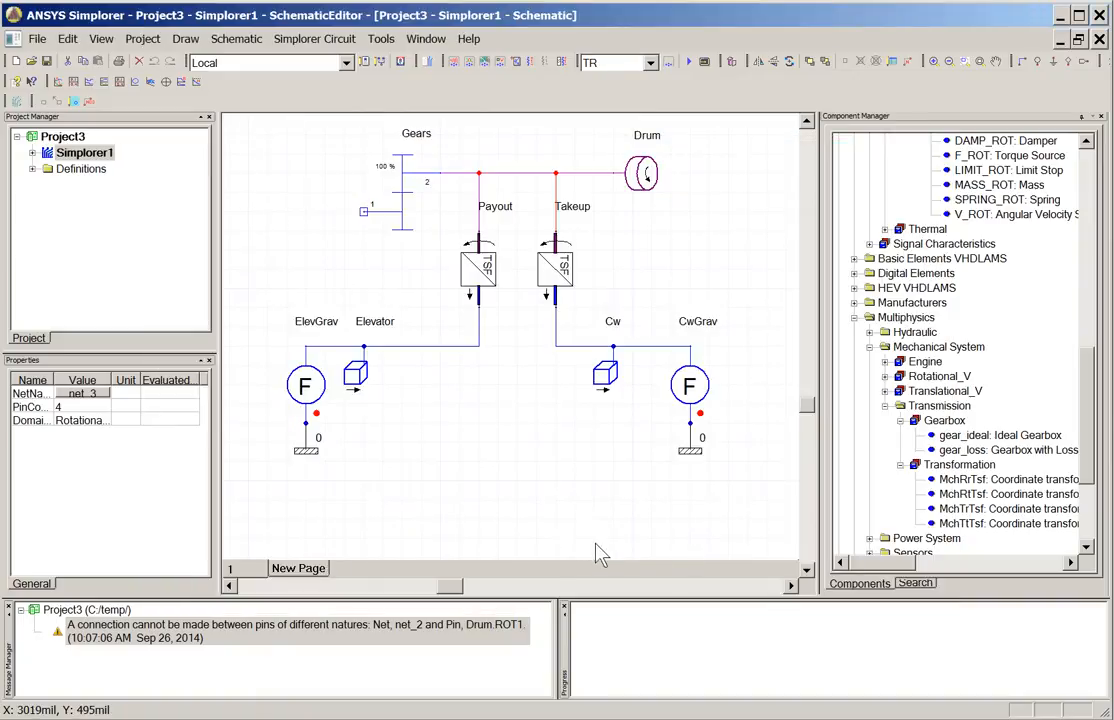
Place a dcmotor DC machine with mechanical connection from the DC Machine models beside the input pin of Gears
{"action": "left_click_drag", "start_coordinate": [455, 583], "coordinate": [447, 596]}
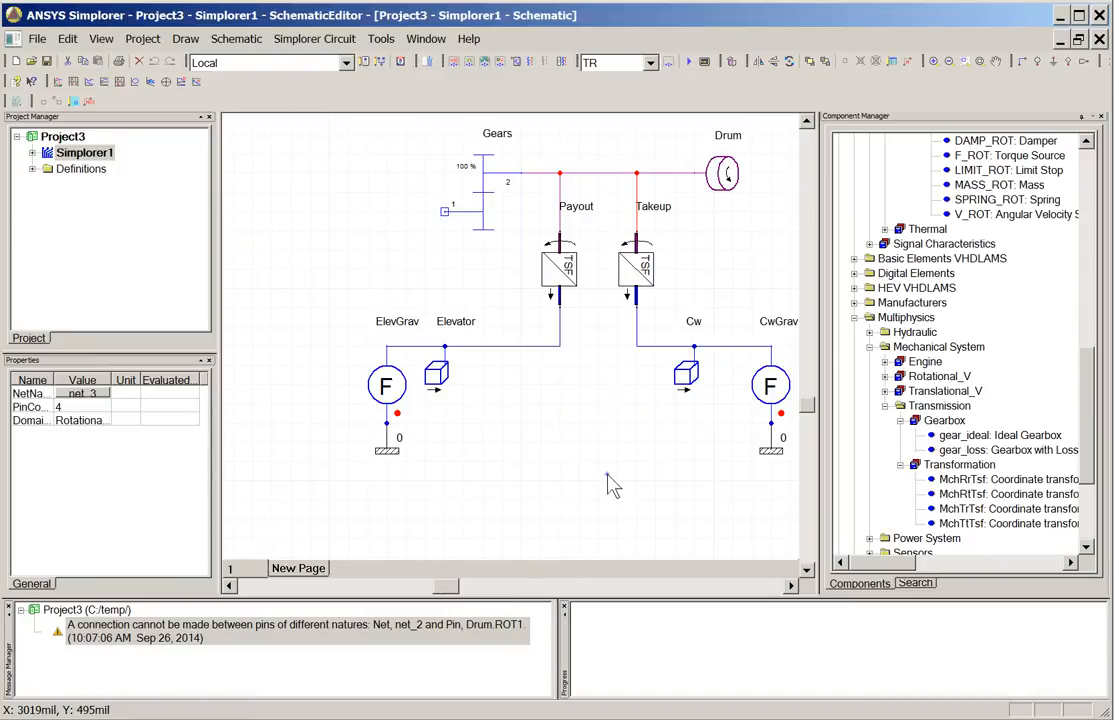
{"action": "left_click", "coordinate": [613, 485]}
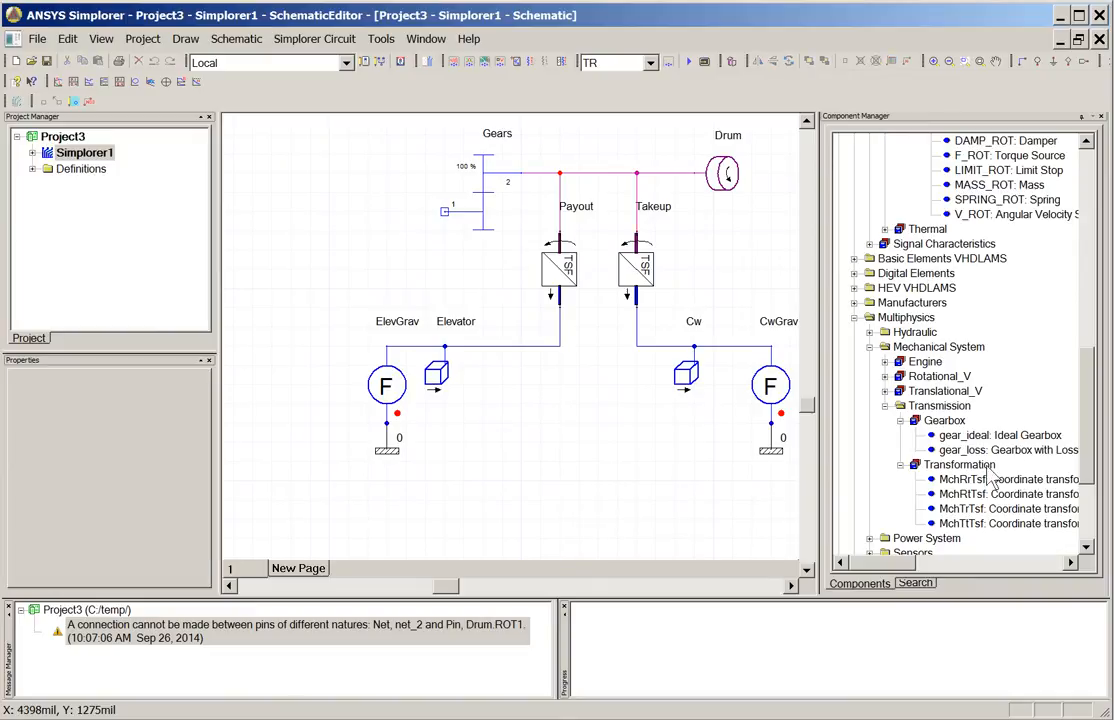
{"action": "scroll", "coordinate": [1087, 465], "scroll_direction": "down", "scroll_amount": 2}
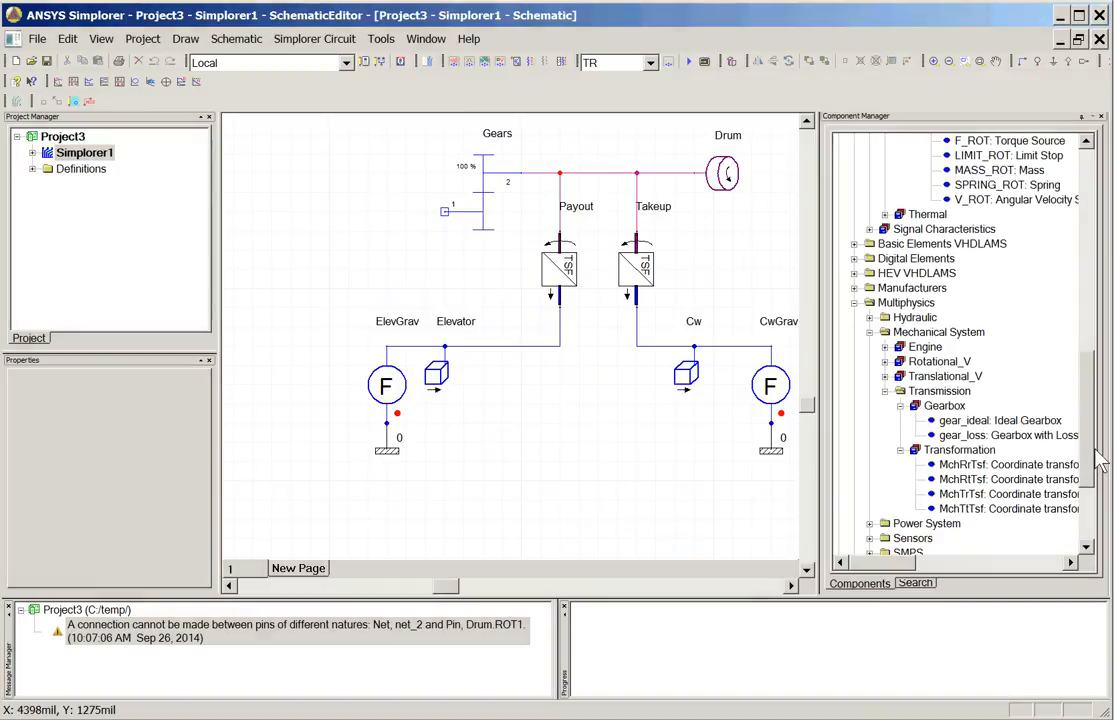
{"action": "left_click_drag", "start_coordinate": [1097, 460], "coordinate": [880, 276]}
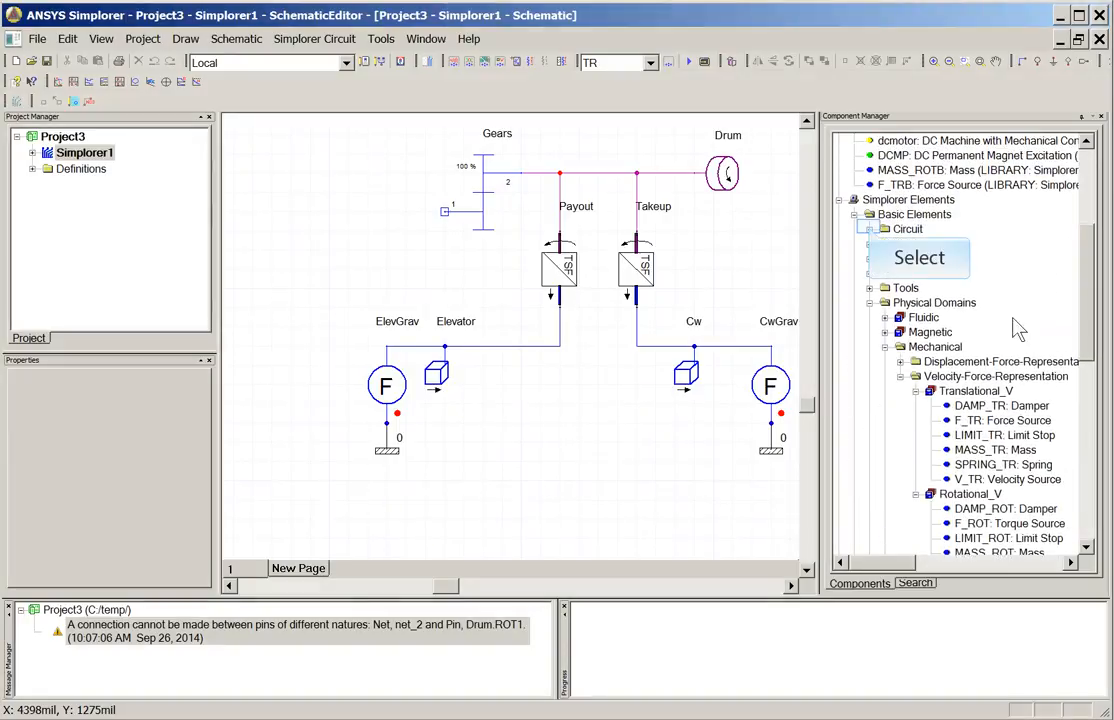
{"action": "left_click", "coordinate": [871, 231]}
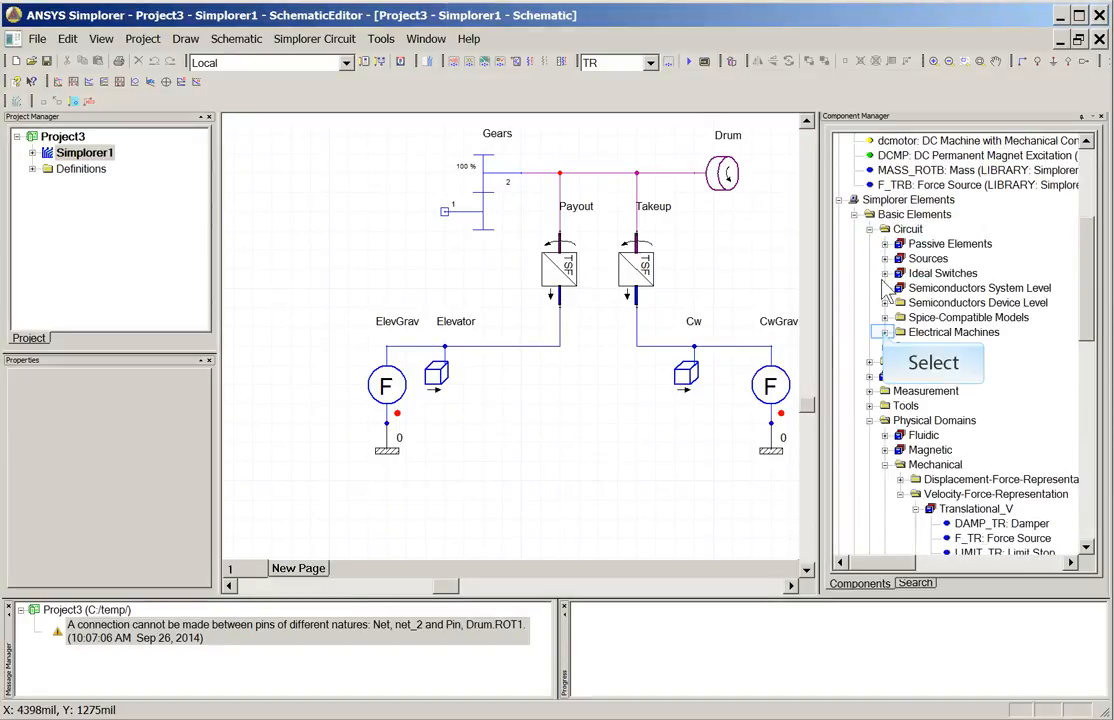
{"action": "left_click", "coordinate": [884, 332]}
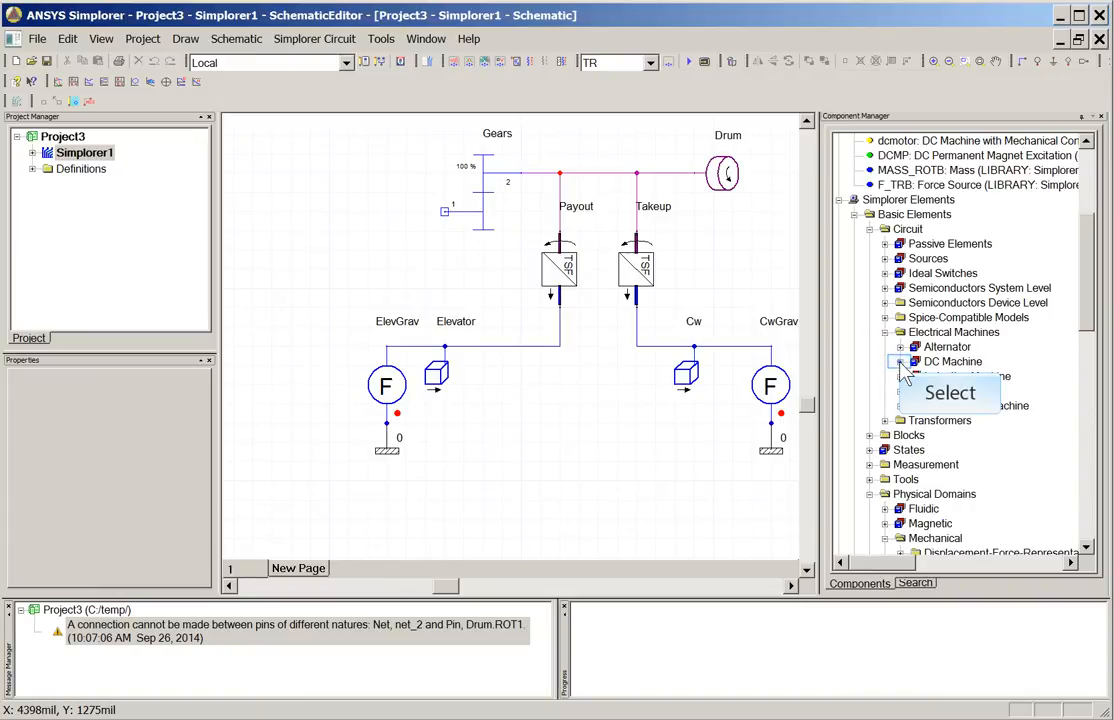
{"action": "left_click", "coordinate": [900, 361]}
{"action": "left_click", "coordinate": [966, 405]}
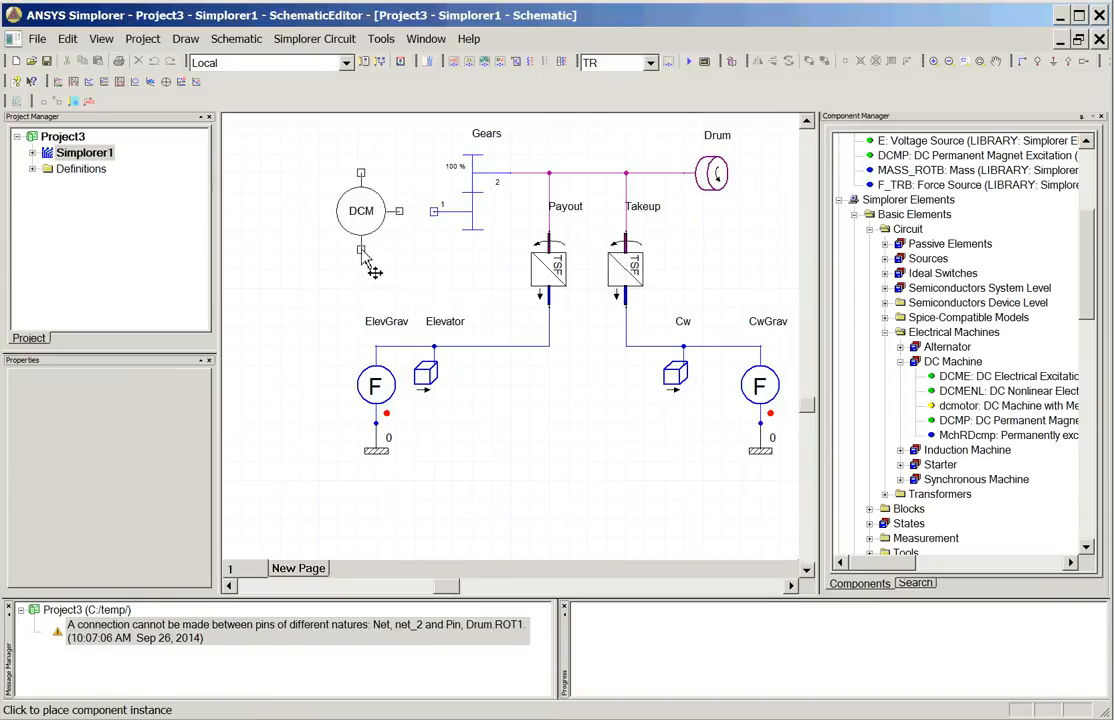
{"action": "left_click", "coordinate": [357, 250]}
{"action": "key", "text": "Escape"}
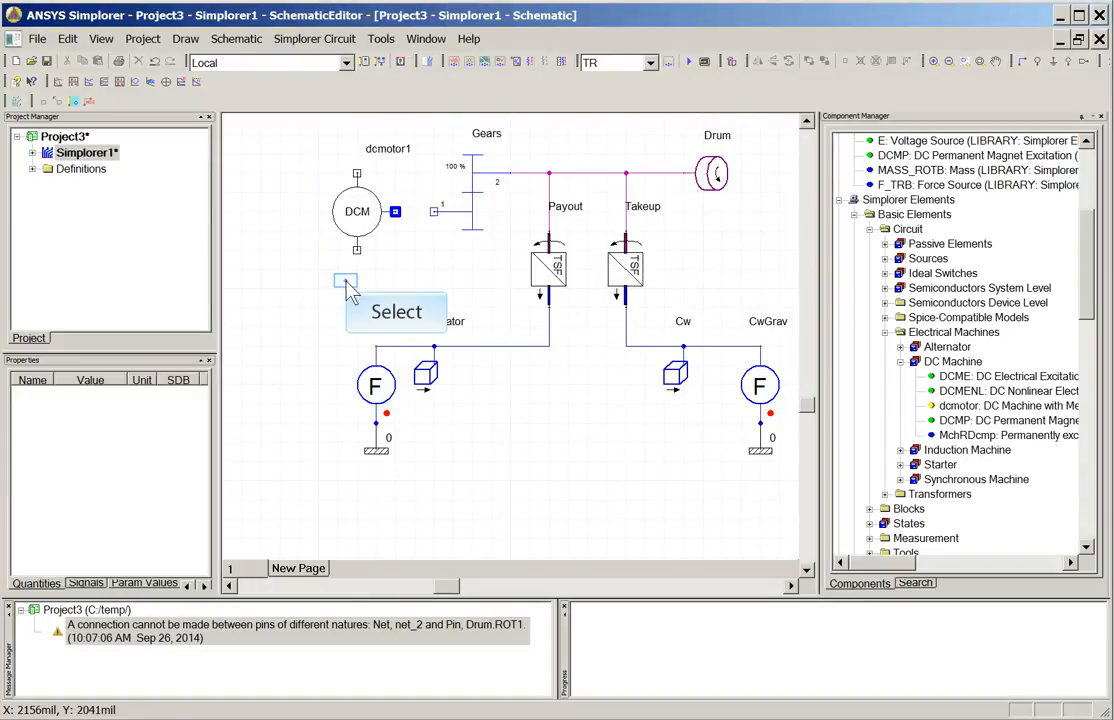
{"action": "left_click", "coordinate": [346, 281]}
Wire the DC machine's mechanical pin to pin 1 of Gears
{"action": "left_click", "coordinate": [397, 211]}
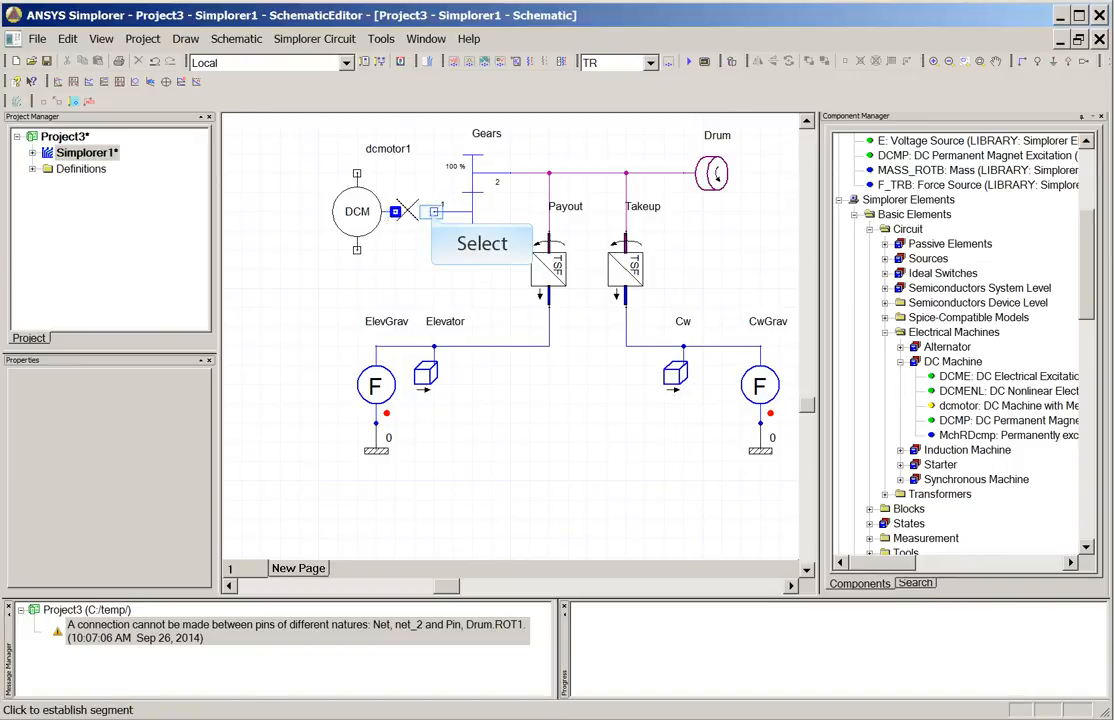
{"action": "left_click", "coordinate": [433, 211]}
{"action": "left_click", "coordinate": [420, 270]}
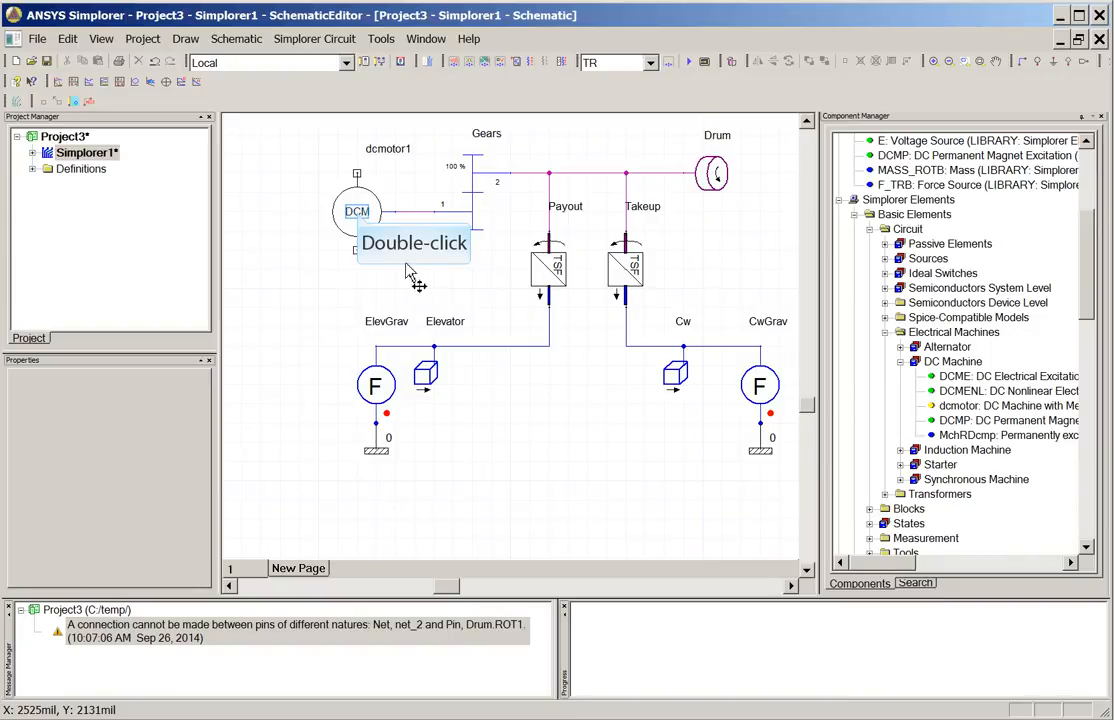
Rename the DC machine as Motor and set its armature resistance to 0.2038 ohm and armature inductance to 0.011 H
{"action": "double_click", "coordinate": [360, 220]}
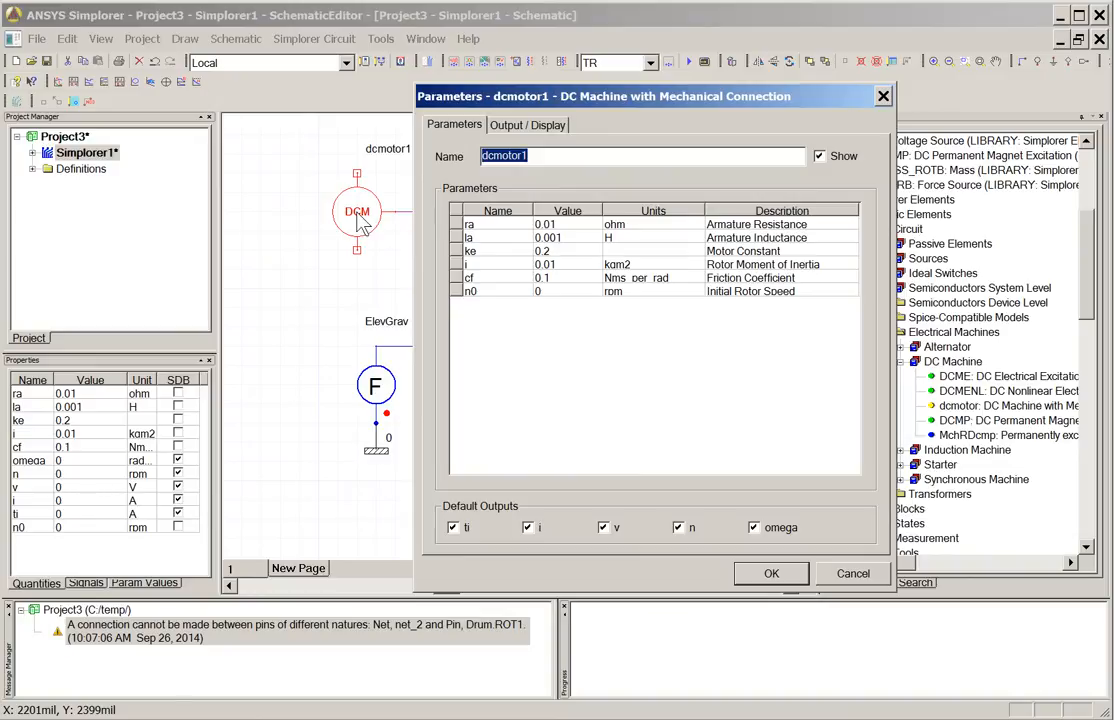
{"action": "type", "text": "Motor"}
{"action": "left_click", "coordinate": [476, 226]}
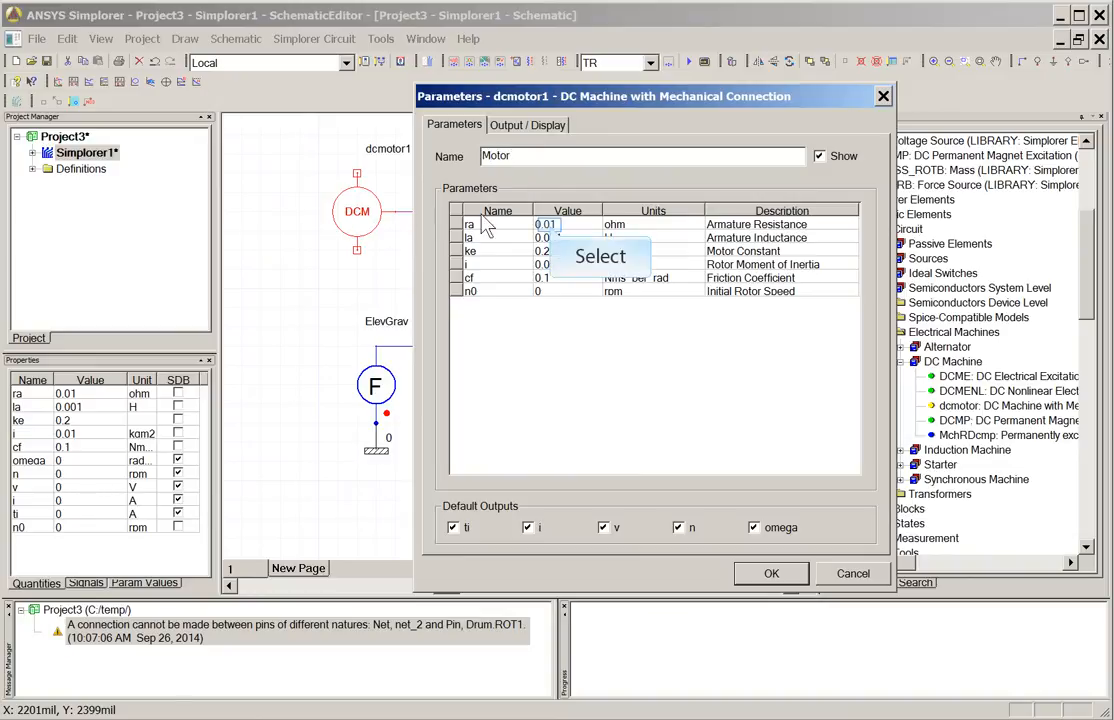
{"action": "left_click", "coordinate": [553, 230]}
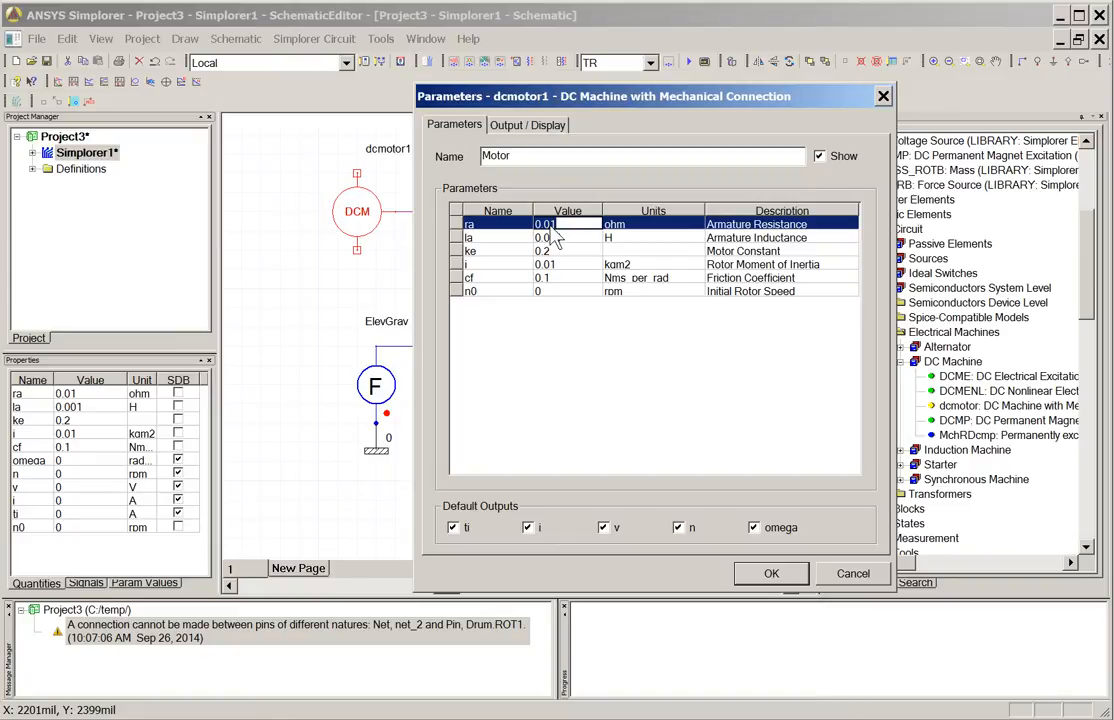
{"action": "type", "text": "0.2038"}
{"action": "key", "text": "Return"}
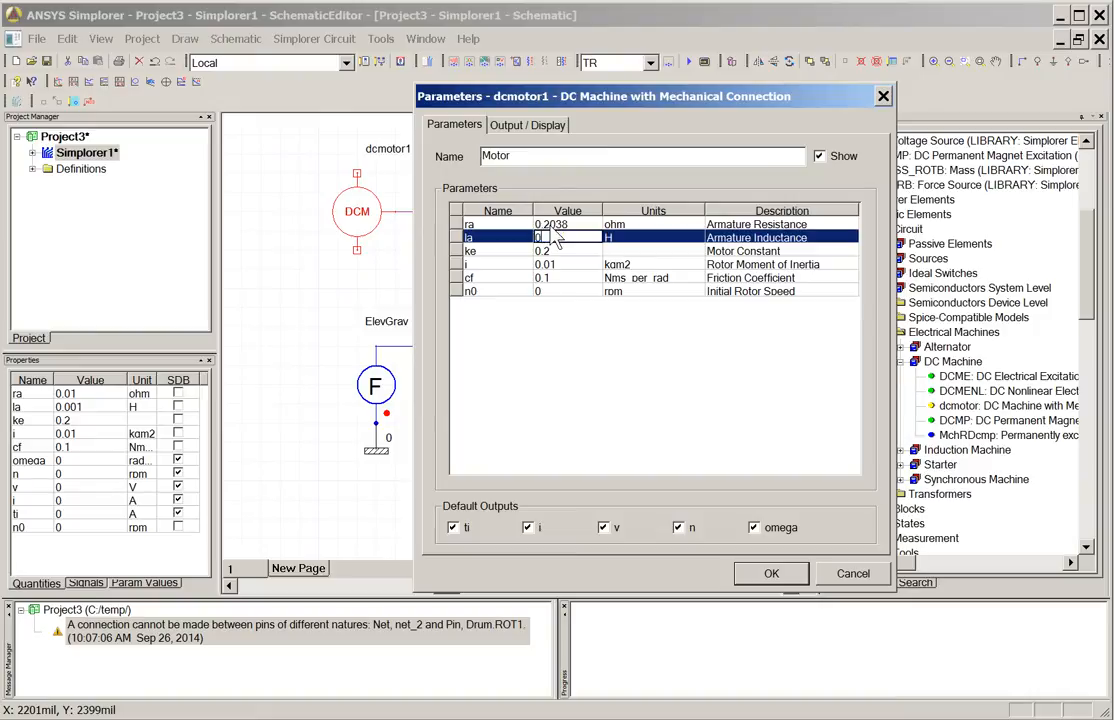
{"action": "type", "text": "11"}
Set the motor constant to 2.626, the rotor moment of inertia to 0.828 kgm2 and the friction coefficient to 0.02806 Nms_per_rad
{"action": "left_click", "coordinate": [567, 250]}
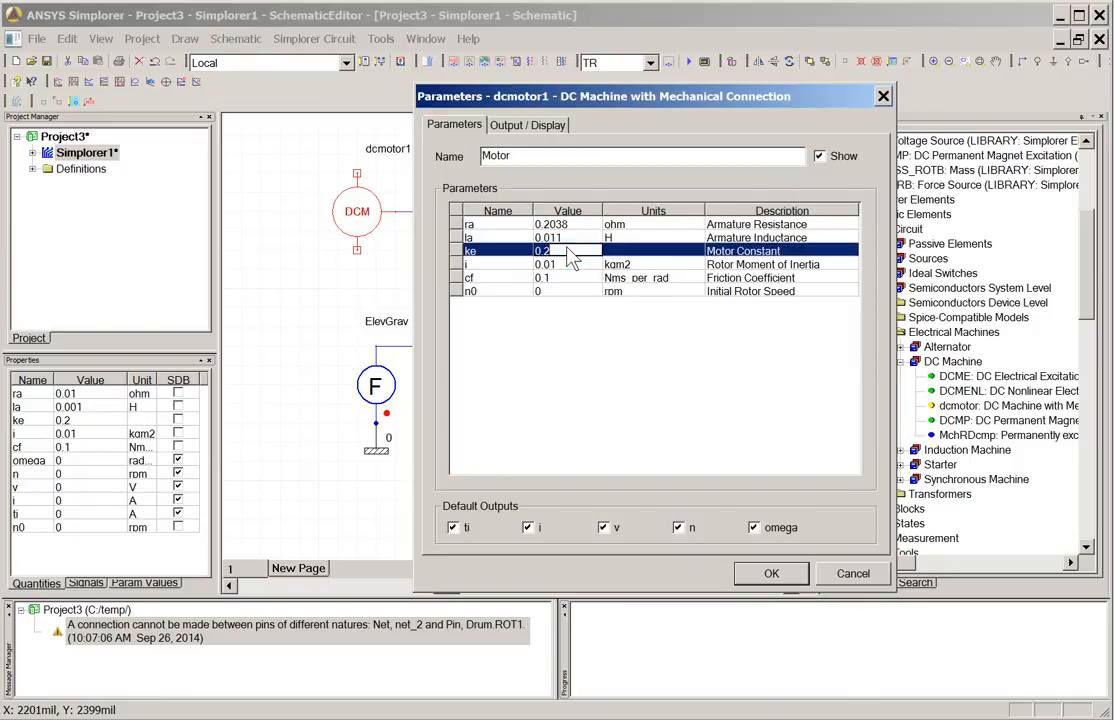
{"action": "type", "text": "2.626"}
{"action": "key", "text": "Return"}
{"action": "type", "text": "0.828"}
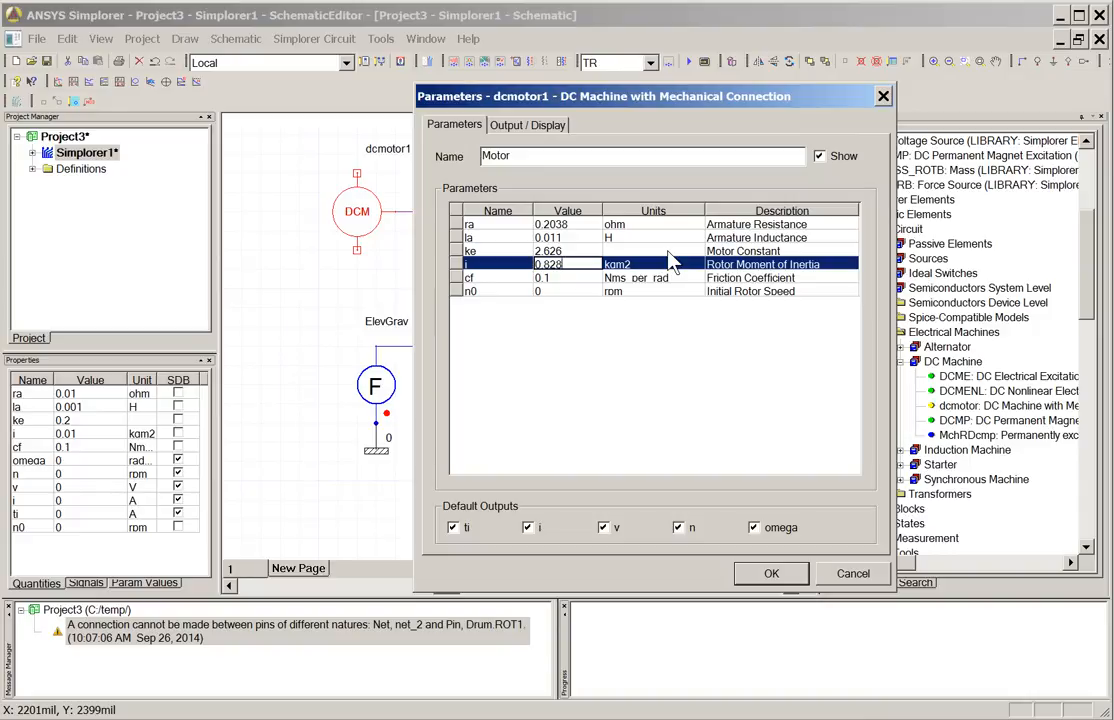
{"action": "key", "text": "Return"}
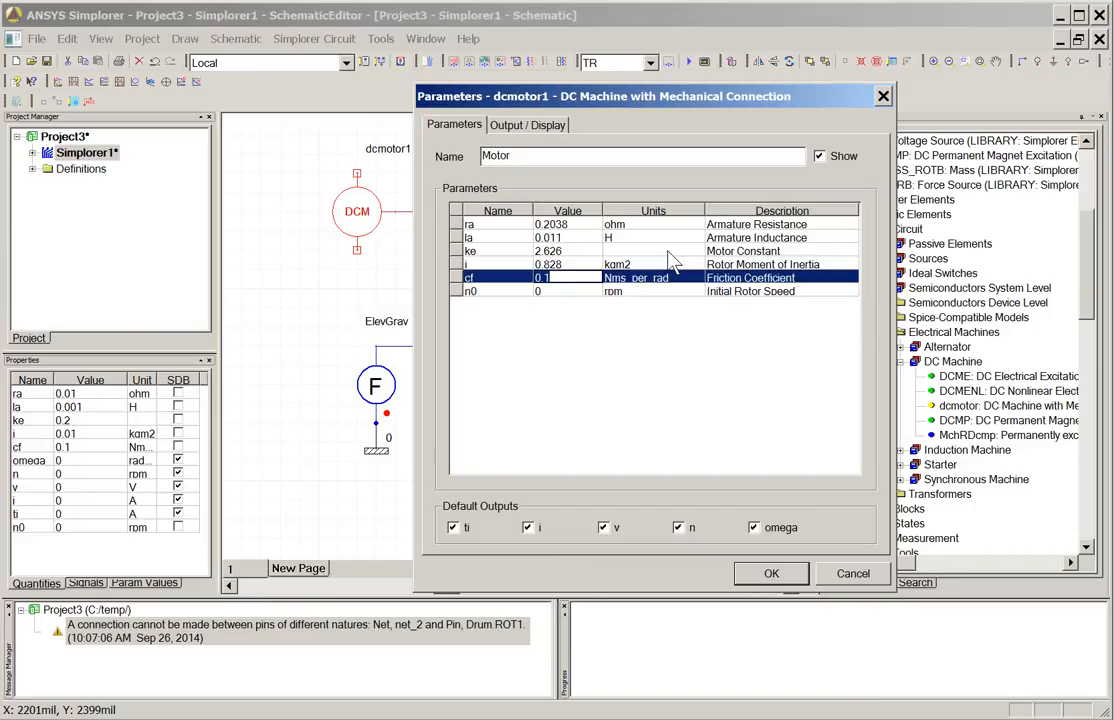
{"action": "type", "text": "0.02806"}
{"action": "left_click", "coordinate": [672, 262]}
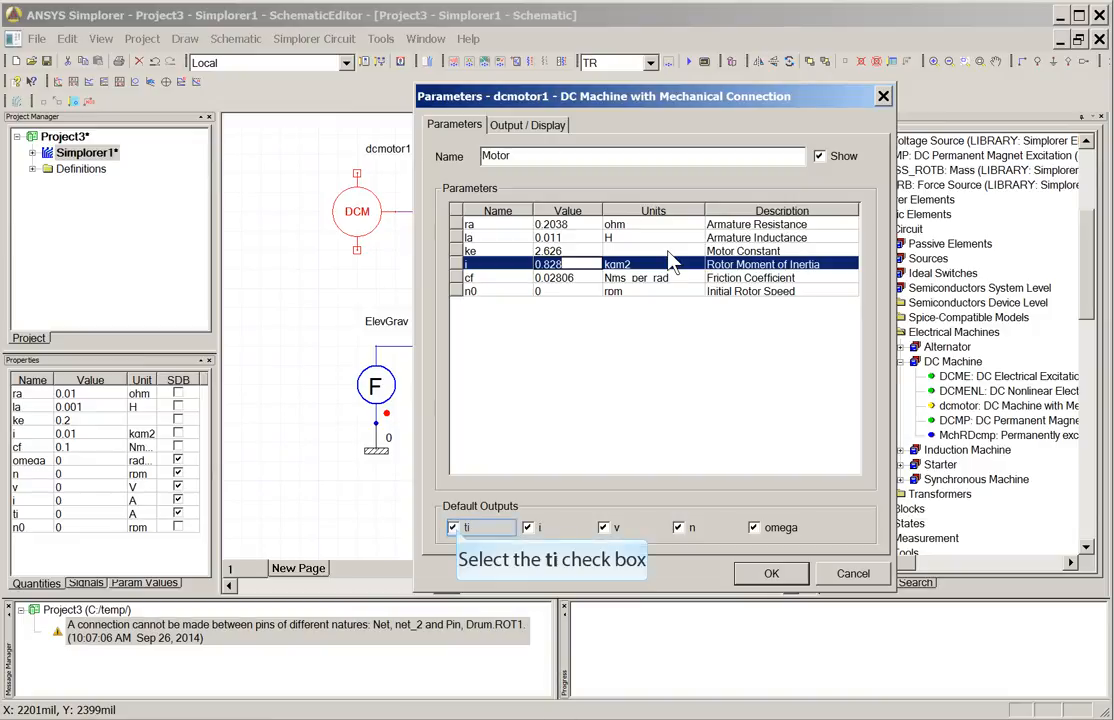
Re-enable the motor's default outputs ti, i, v, n and omega and apply its parameters
{"action": "left_click", "coordinate": [455, 529]}
{"action": "left_click", "coordinate": [456, 529]}
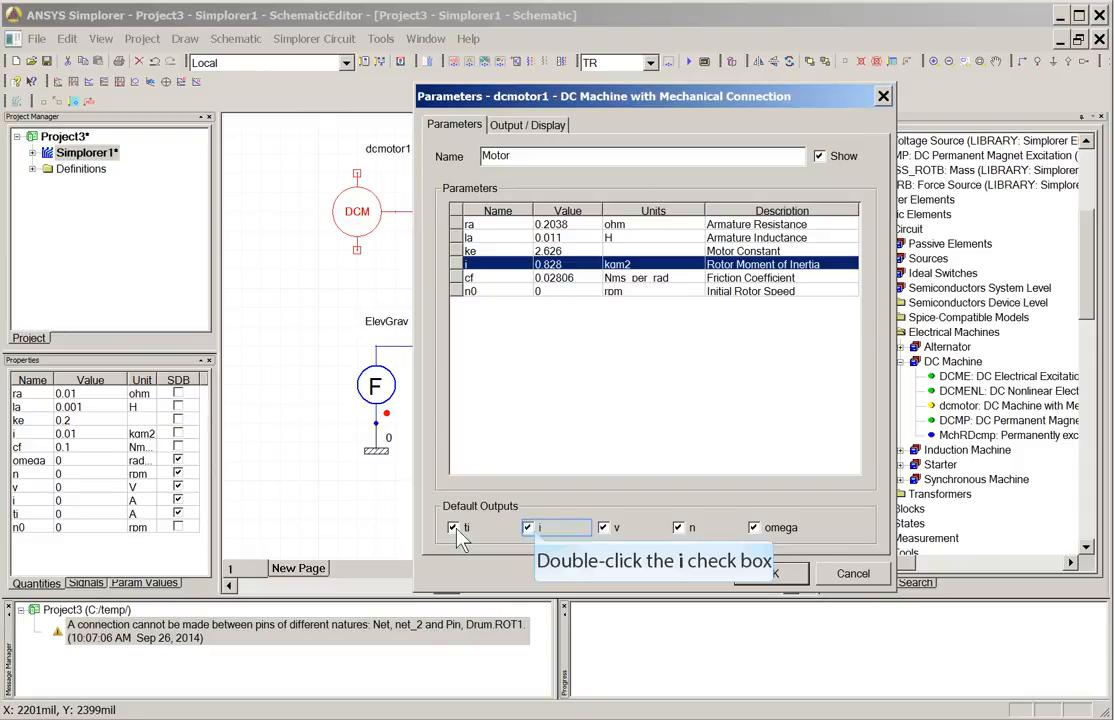
{"action": "double_click", "coordinate": [520, 532]}
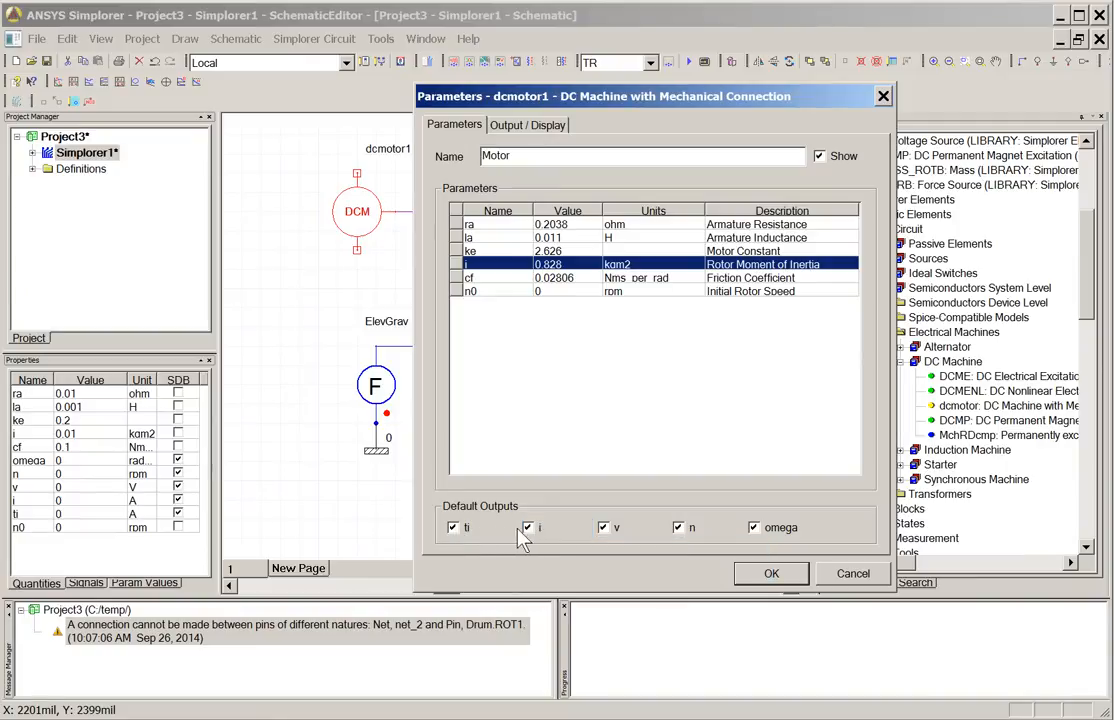
{"action": "double_click", "coordinate": [605, 530]}
{"action": "double_click", "coordinate": [681, 530]}
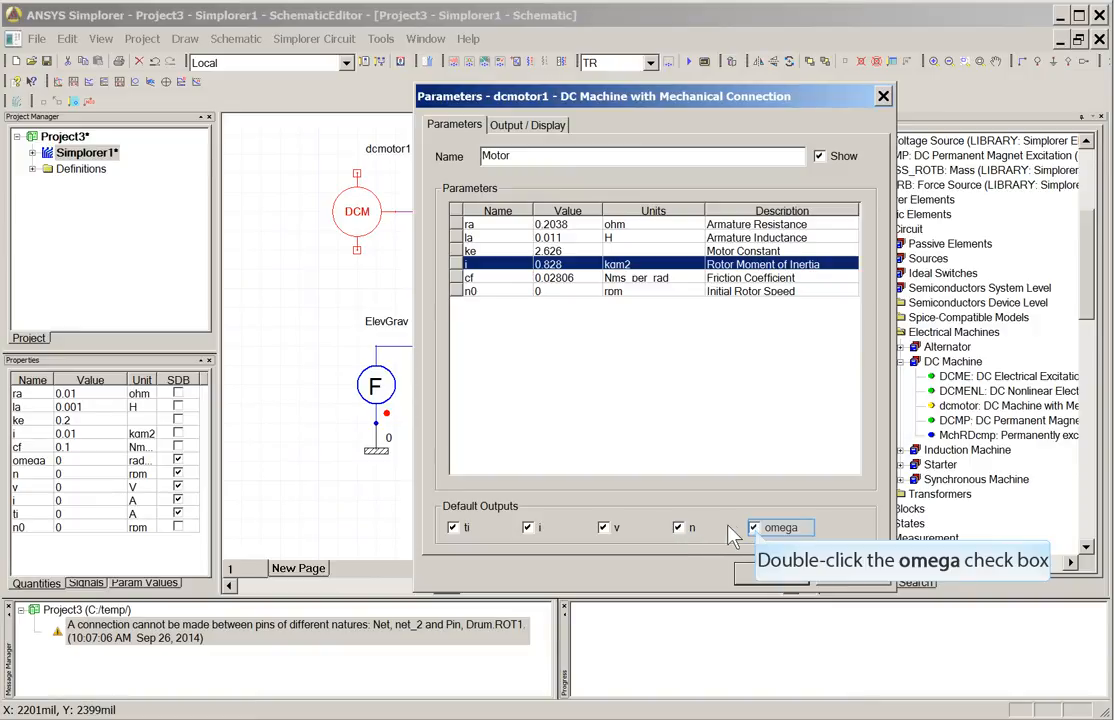
{"action": "double_click", "coordinate": [754, 529]}
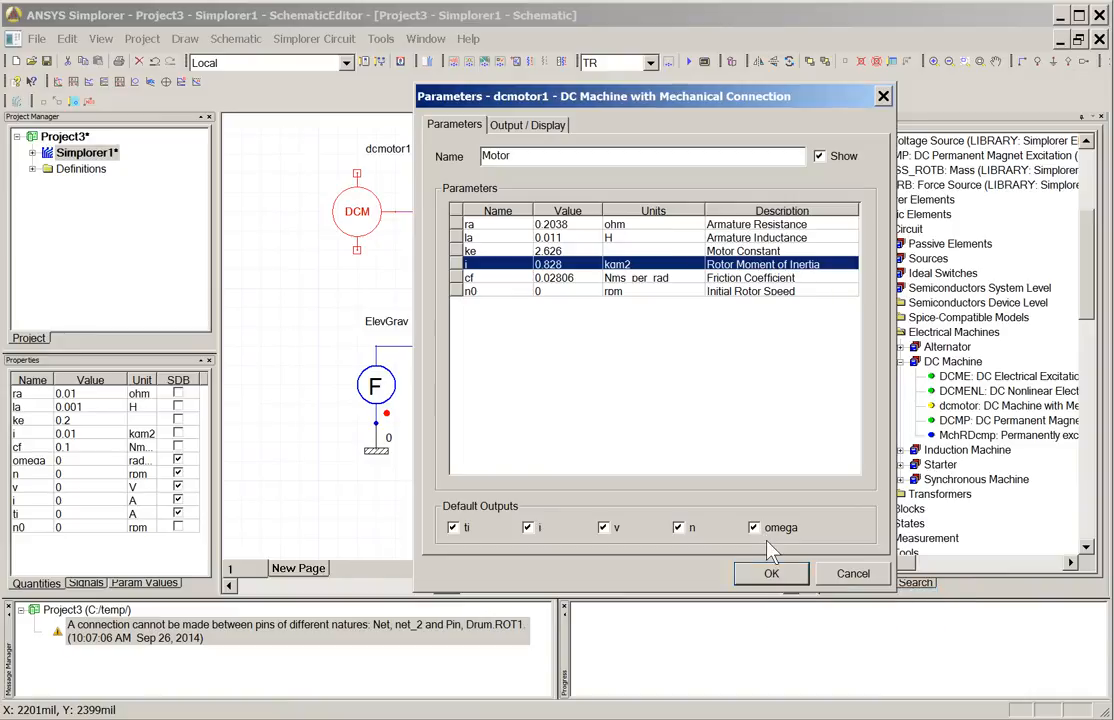
{"action": "left_click", "coordinate": [773, 574]}
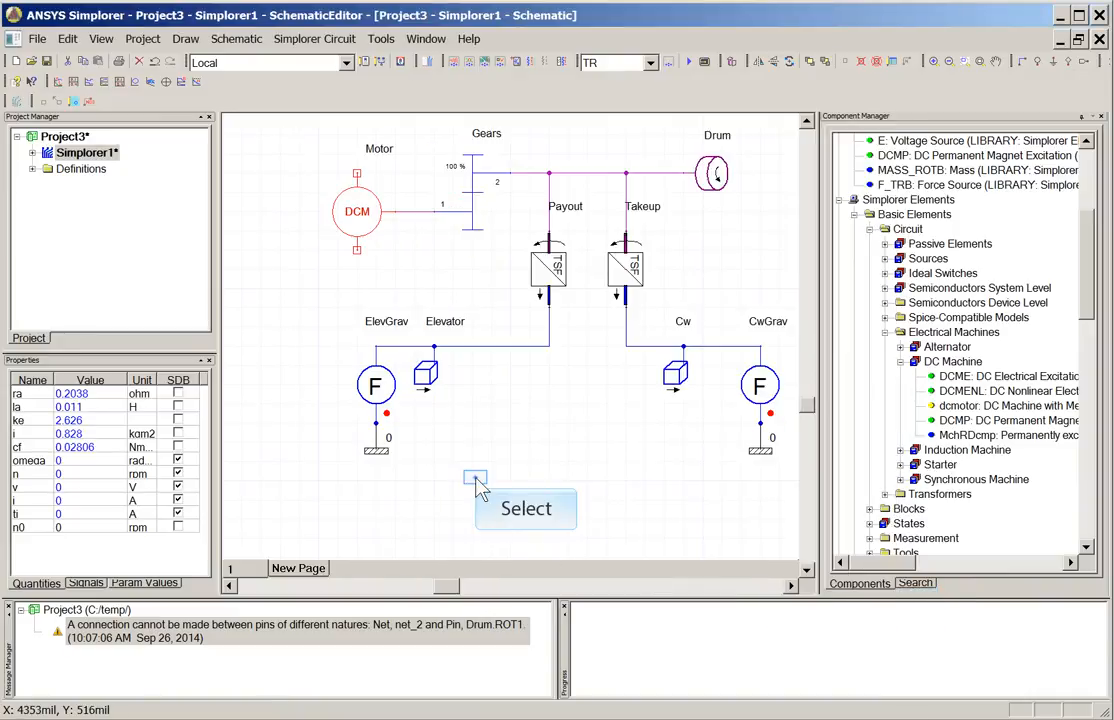
Place one E voltage source from the circuit Sources on the free side of the Motor
{"action": "left_click_drag", "start_coordinate": [449, 586], "coordinate": [447, 586]}
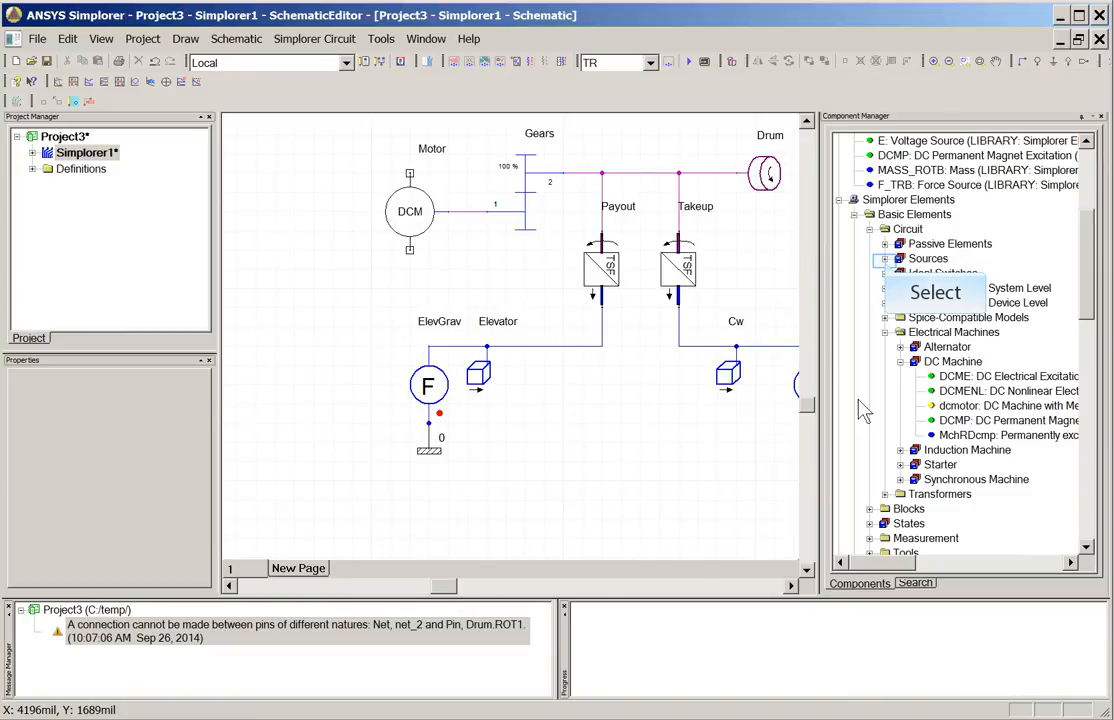
{"action": "left_click", "coordinate": [885, 259]}
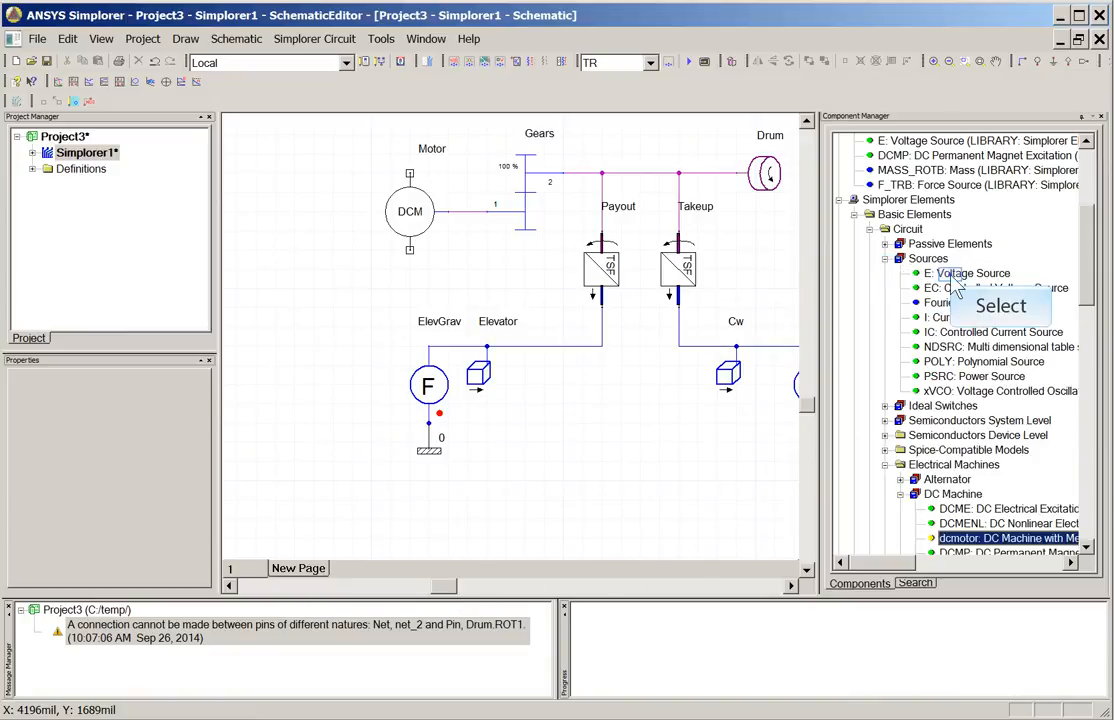
{"action": "left_click", "coordinate": [954, 276]}
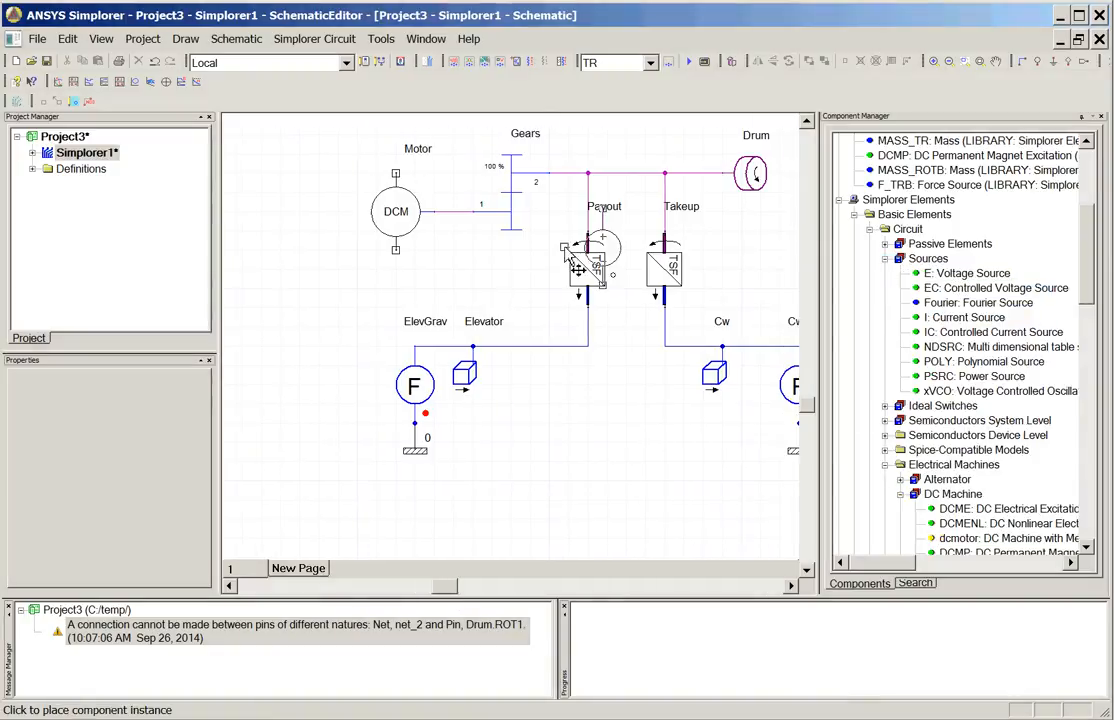
{"action": "left_click", "coordinate": [265, 216]}
{"action": "key", "text": "Escape"}
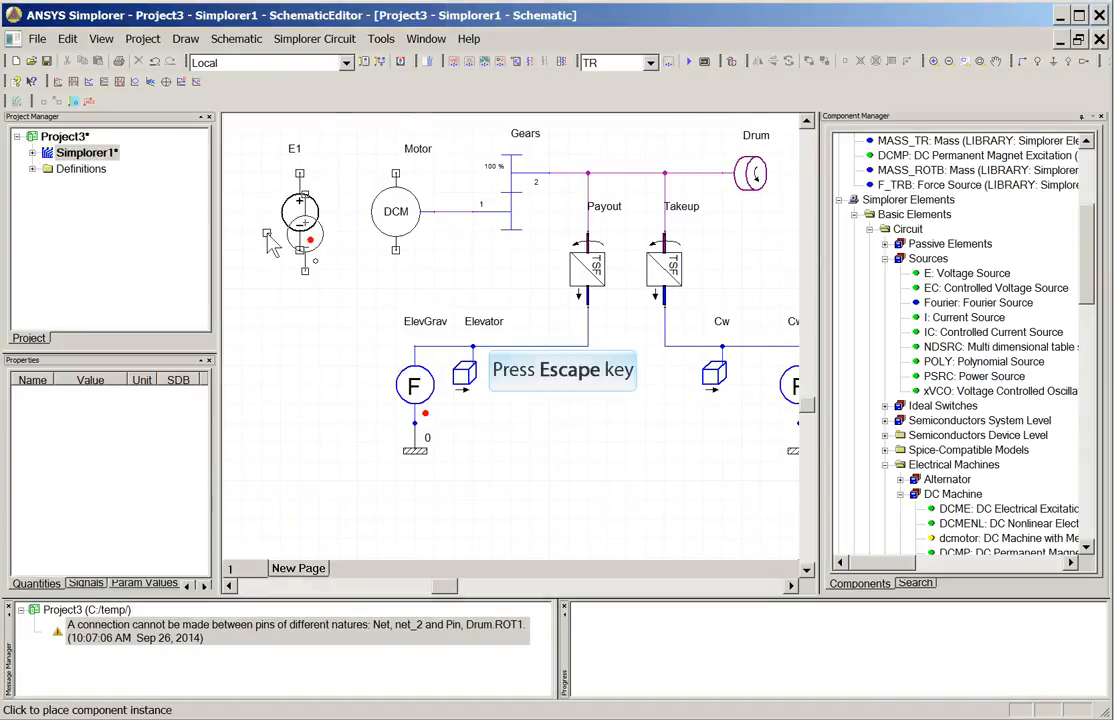
Rename the E1 voltage source as Source and make it time controlled with a Trapezoidal waveform
{"action": "double_click", "coordinate": [305, 222]}
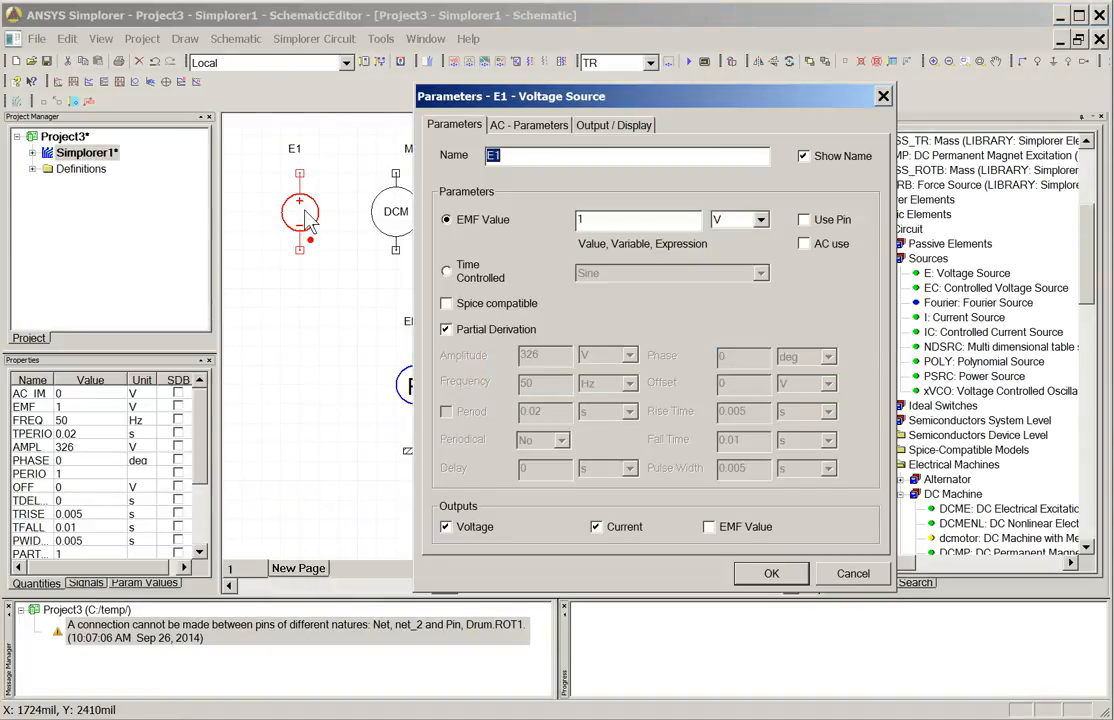
{"action": "type", "text": "Source"}
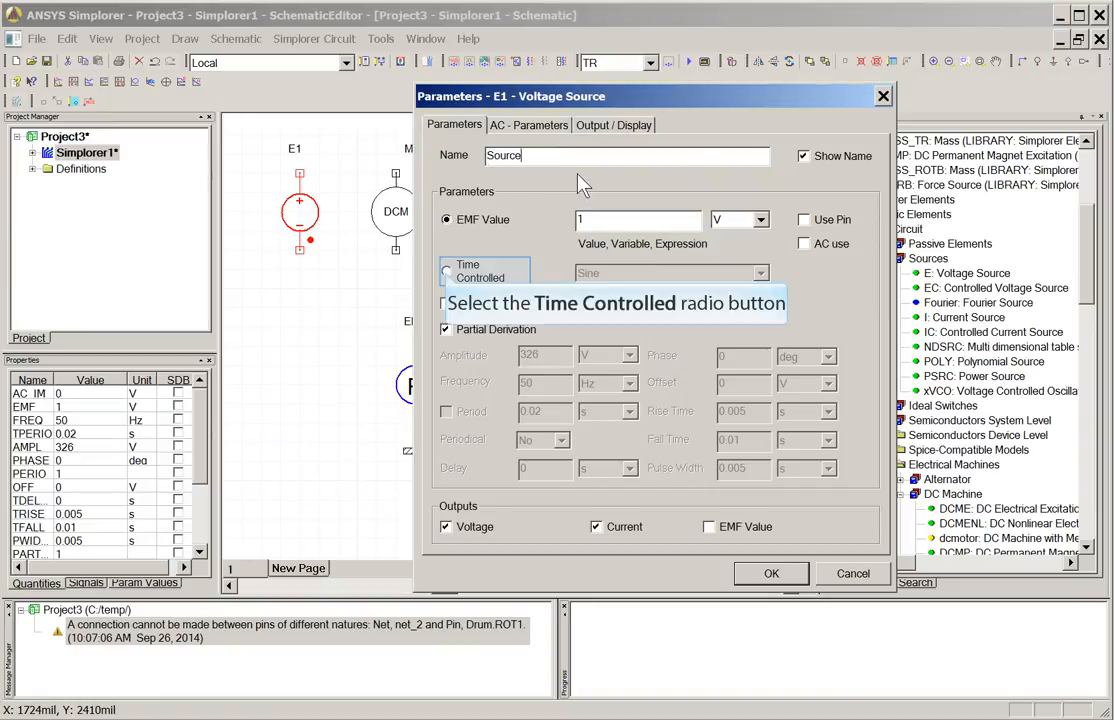
{"action": "left_click", "coordinate": [447, 274]}
{"action": "left_click", "coordinate": [747, 278]}
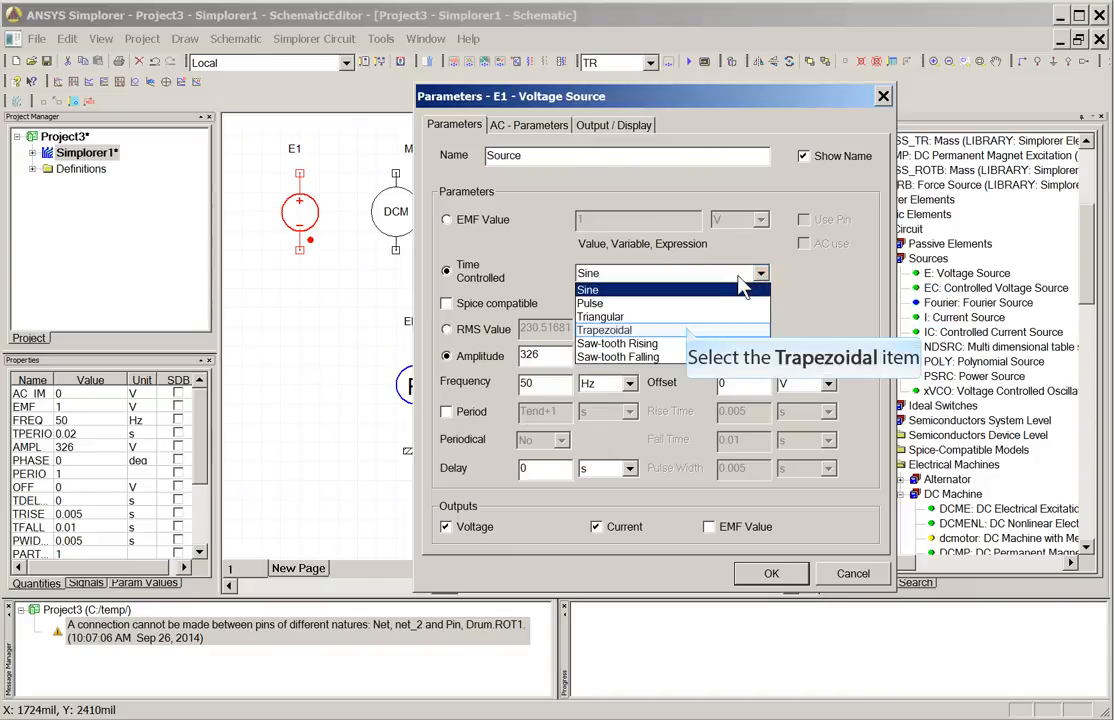
{"action": "left_click", "coordinate": [606, 330]}
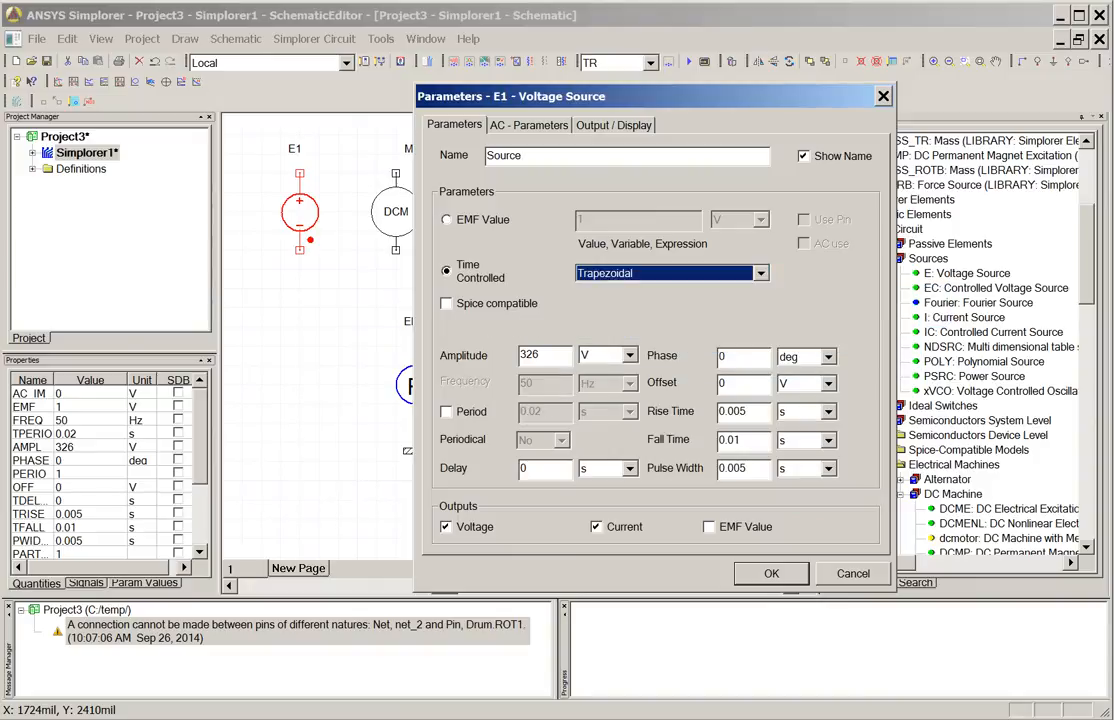
Set the source's amplitude to 532.5 V and its rise time, fall time and pulse width to 1 s each, and apply the parameters
{"action": "key", "text": "Tab"}
{"action": "key", "text": "Tab"}
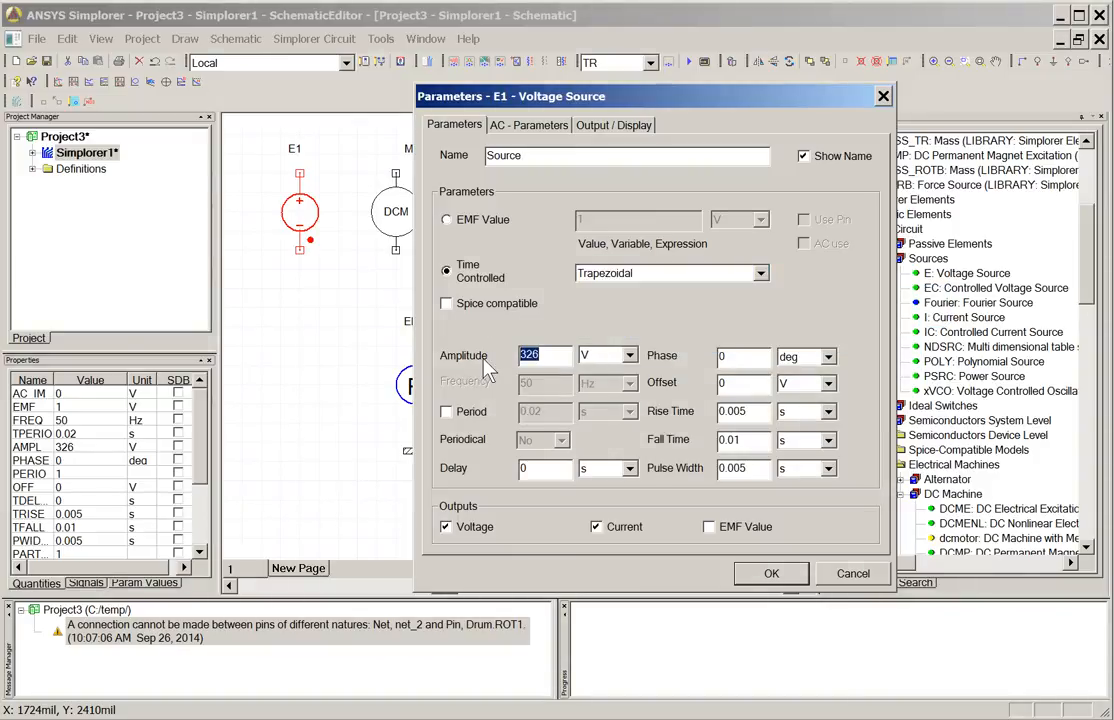
{"action": "type", "text": "532.5"}
{"action": "left_click_drag", "start_coordinate": [750, 412], "coordinate": [717, 468]}
{"action": "type", "text": "111"}
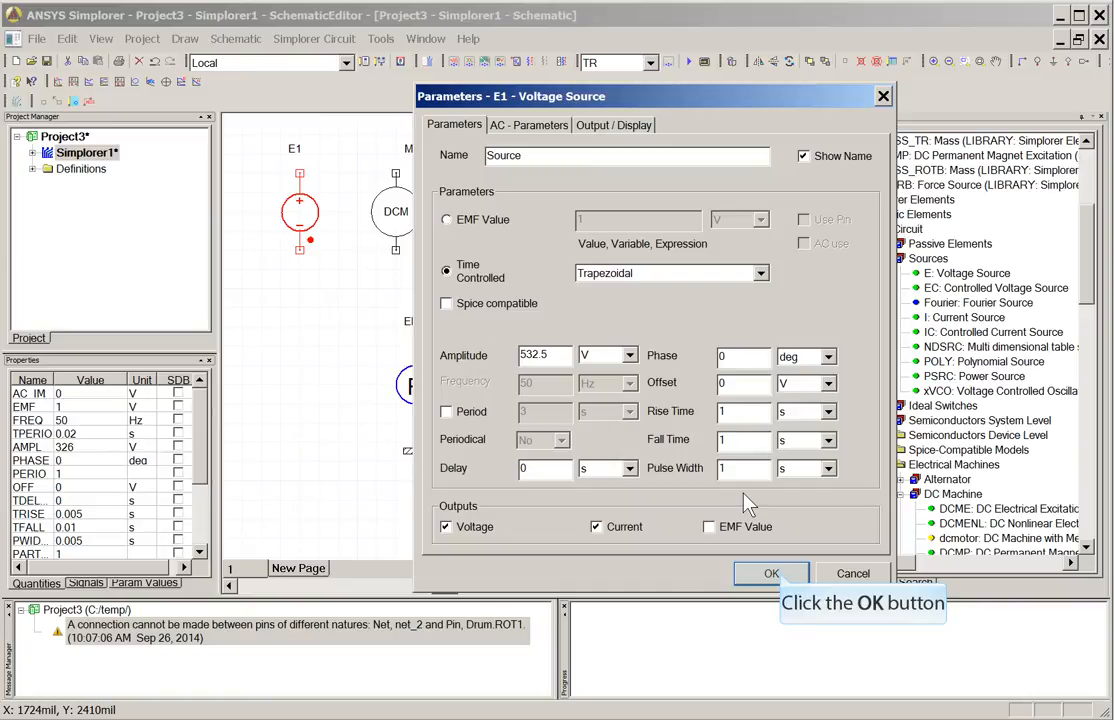
{"action": "left_click", "coordinate": [780, 575]}
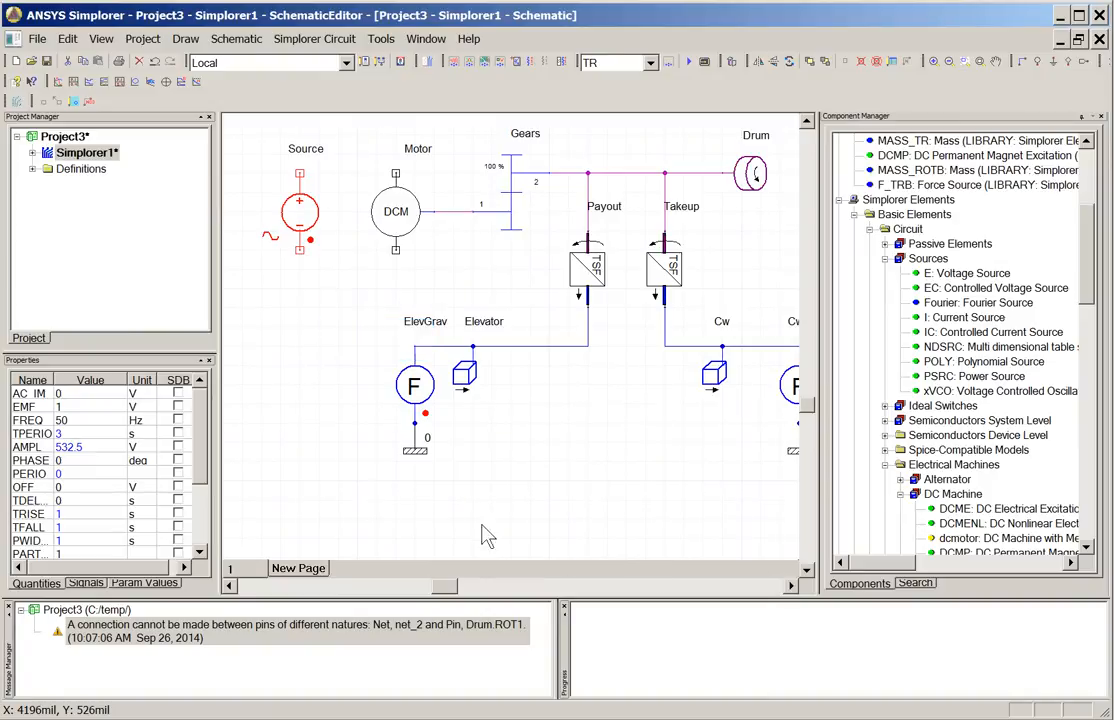
Wire the positive pin of Source to the Motor's upper pin and ground the lower pin of each component
{"action": "left_click", "coordinate": [323, 303]}
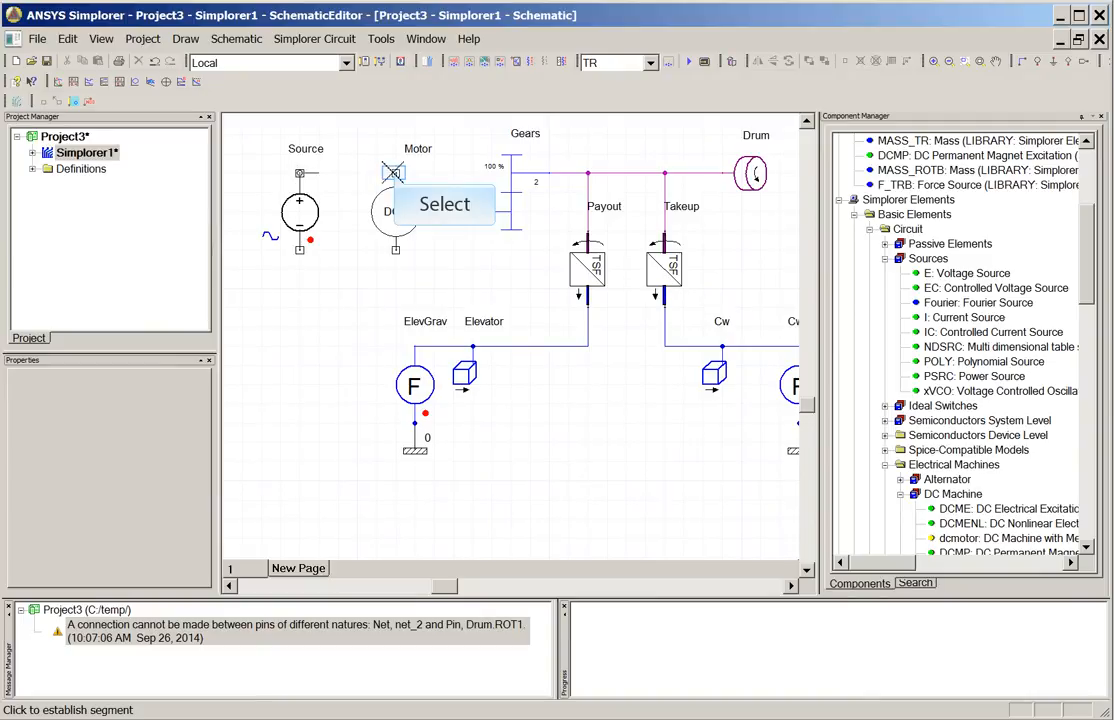
{"action": "left_click", "coordinate": [394, 174]}
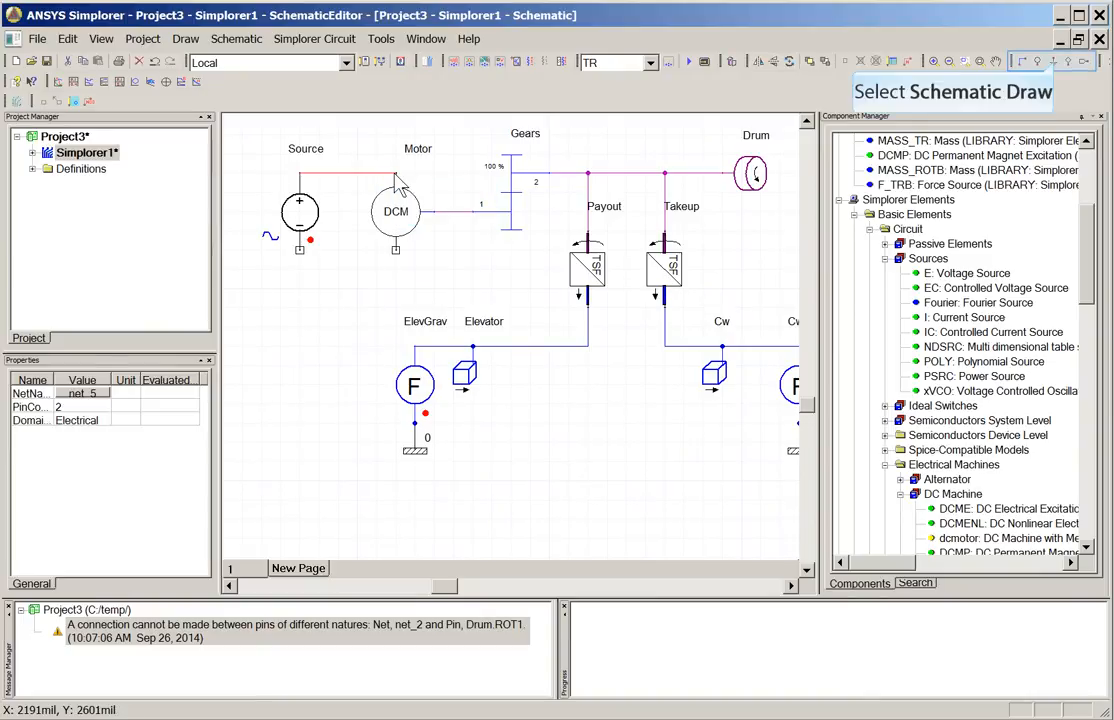
{"action": "left_click", "coordinate": [1055, 63]}
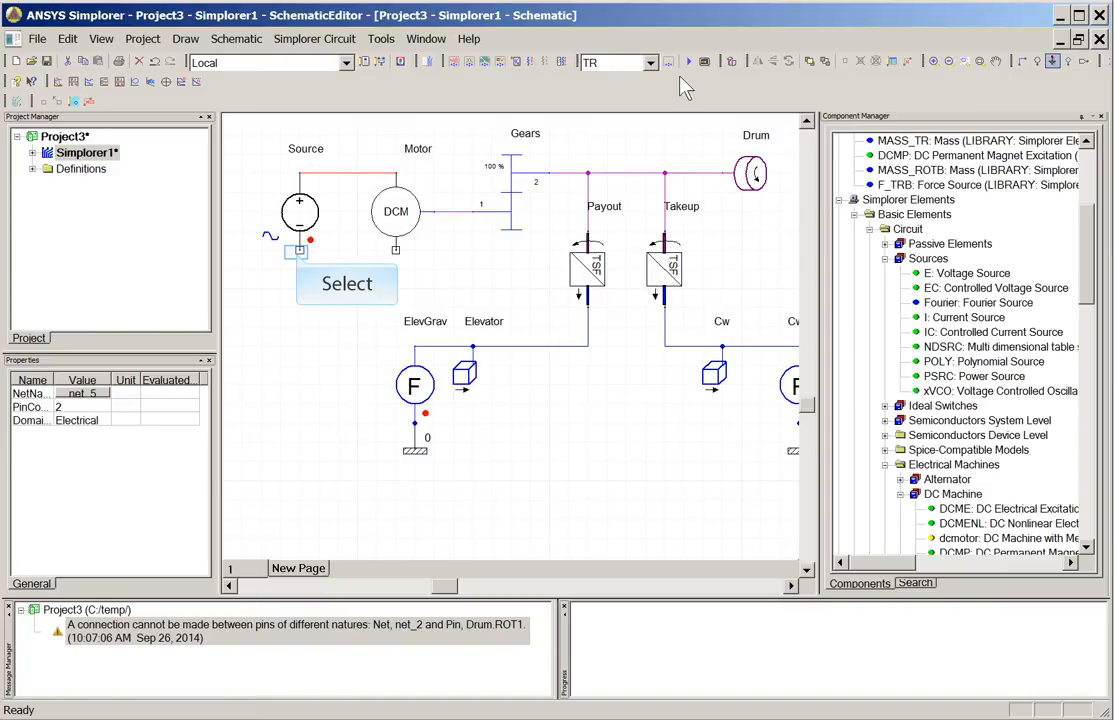
{"action": "left_click", "coordinate": [297, 252]}
{"action": "left_click", "coordinate": [391, 252]}
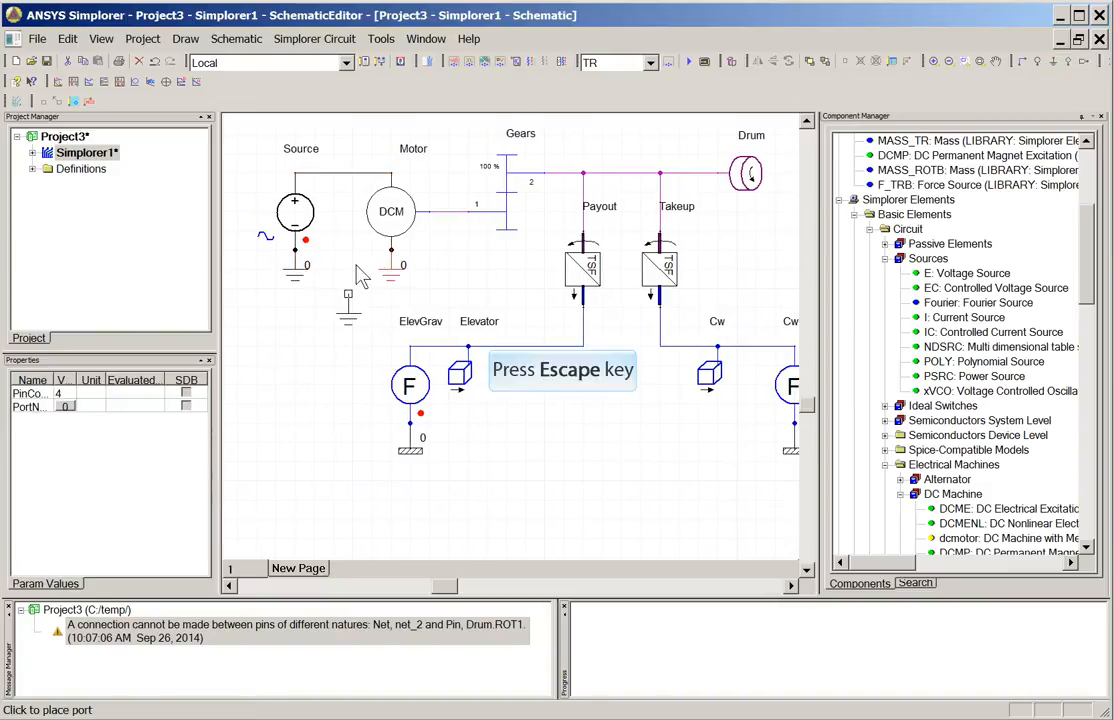
{"action": "key", "text": "Escape"}
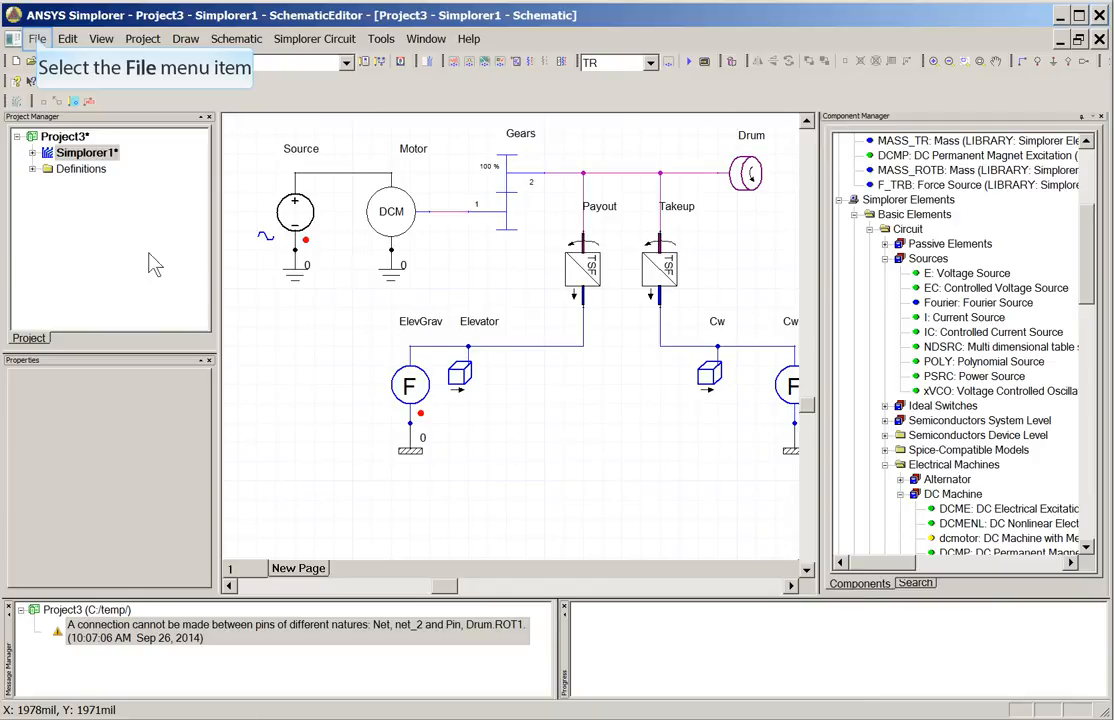
Save the project and open the Np variable value of the Simplorer1 design for editing
{"action": "left_click", "coordinate": [38, 41]}
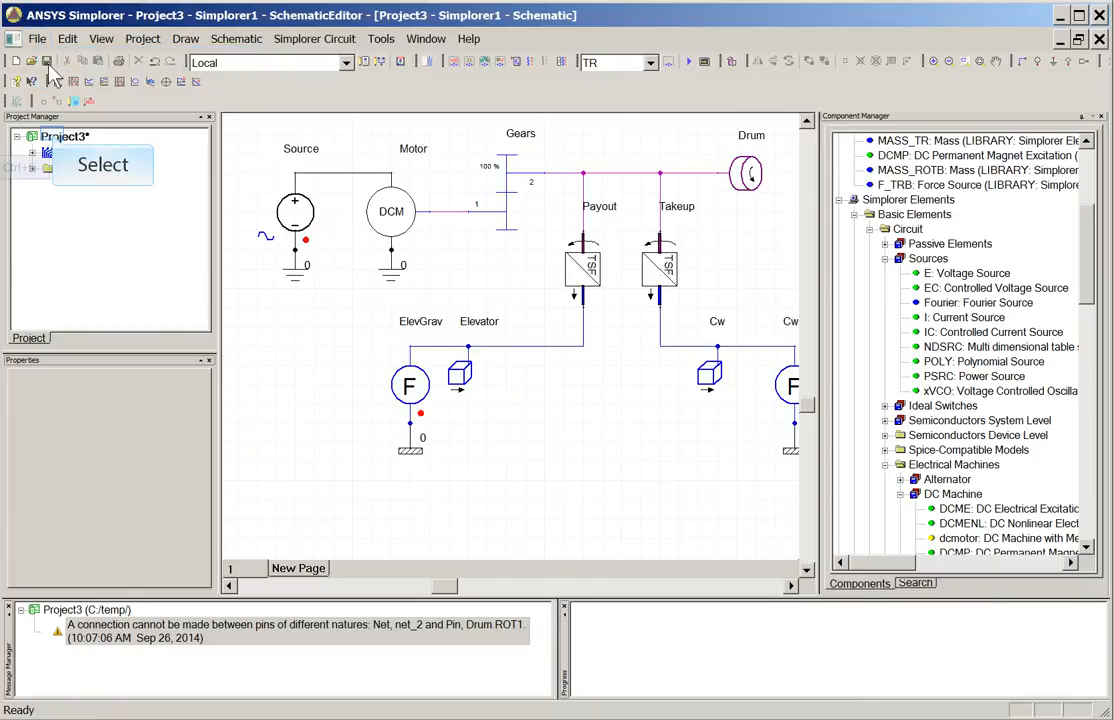
{"action": "left_click", "coordinate": [57, 137]}
{"action": "left_click", "coordinate": [64, 153]}
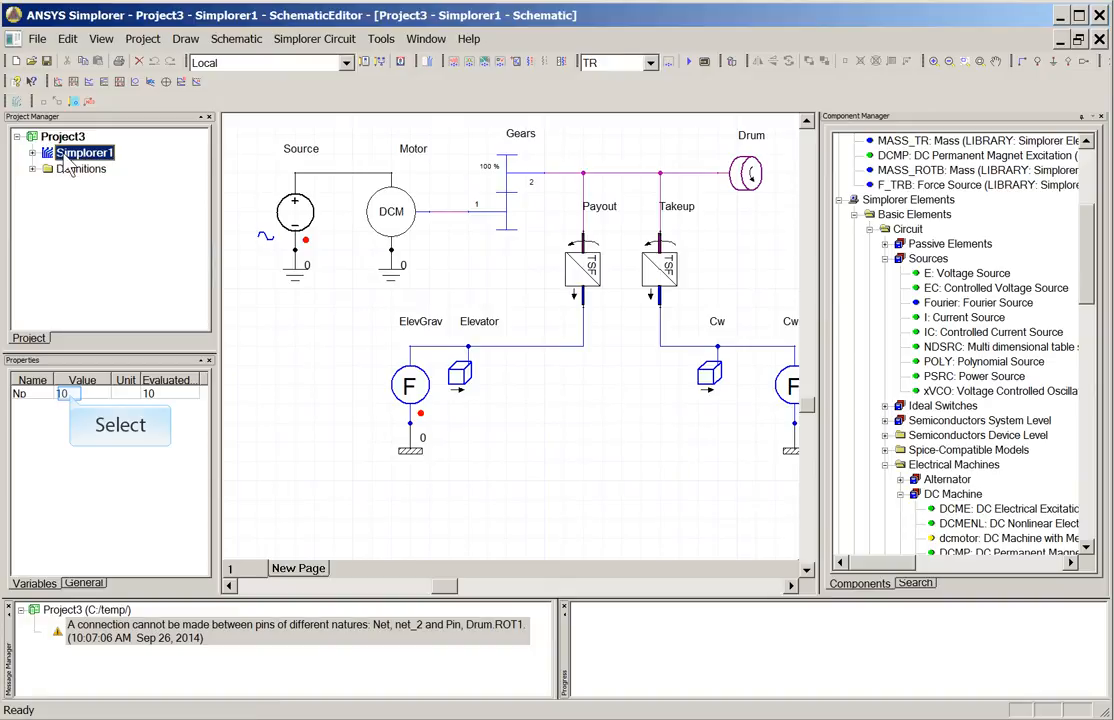
{"action": "left_click", "coordinate": [71, 398]}
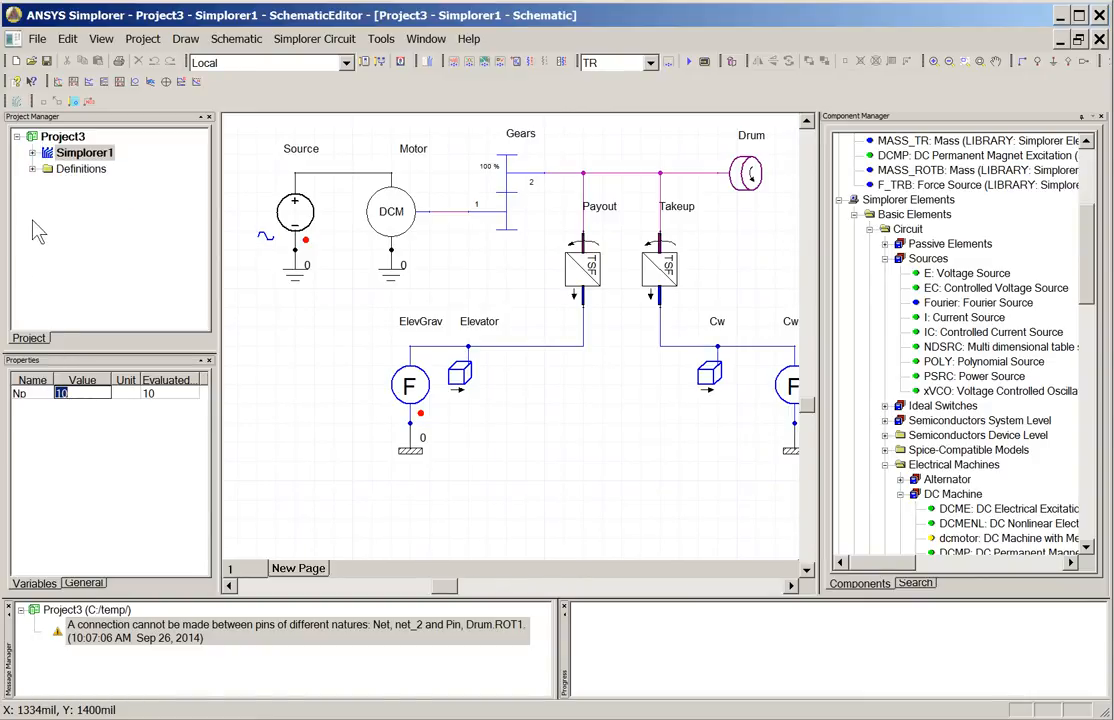
Set the end time Tend of the TR analysis to 3 s and check its Hmin and Hmax step sizes
{"action": "left_click", "coordinate": [33, 152]}
{"action": "left_click", "coordinate": [47, 185]}
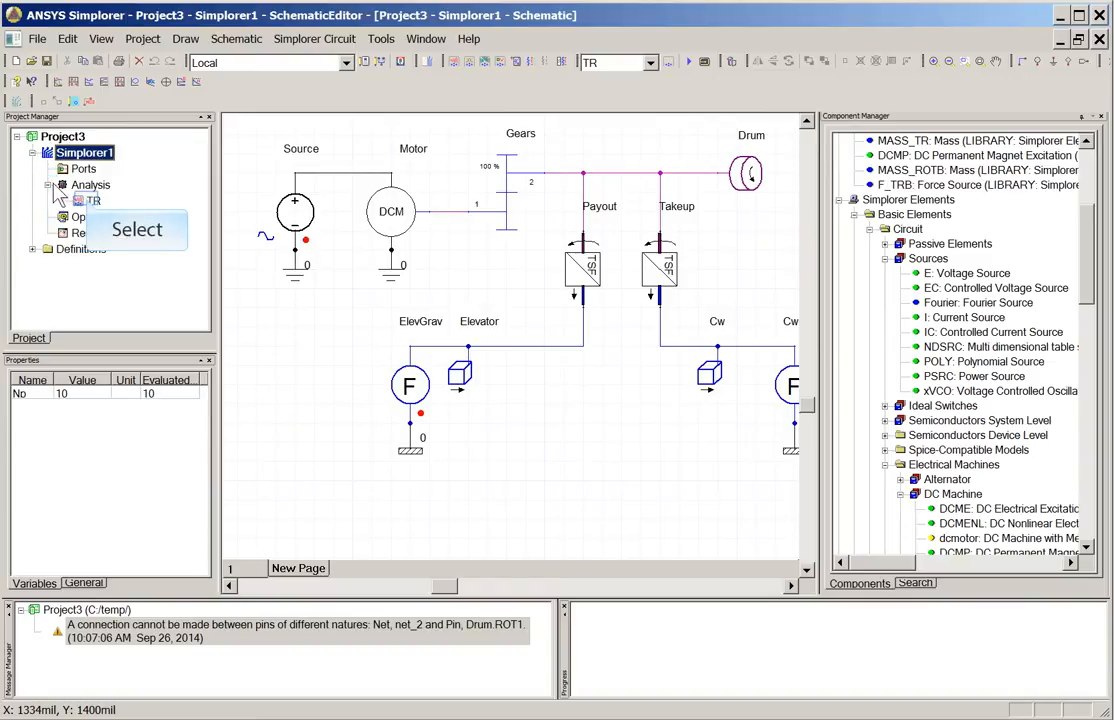
{"action": "left_click", "coordinate": [90, 201]}
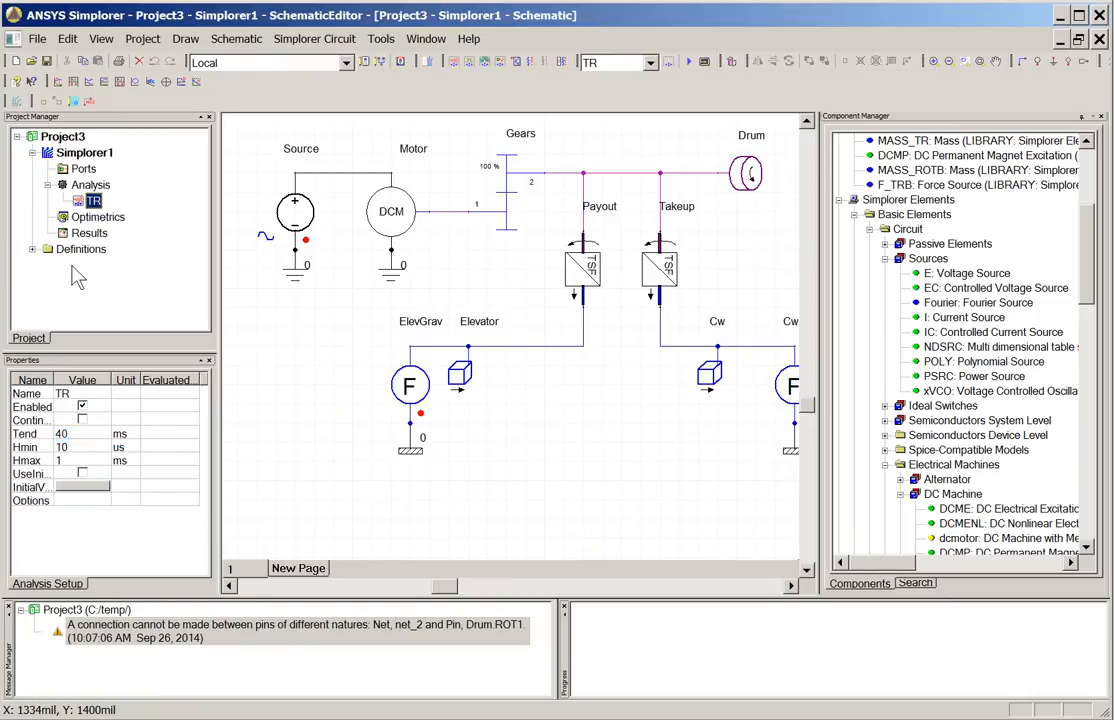
{"action": "left_click", "coordinate": [66, 433]}
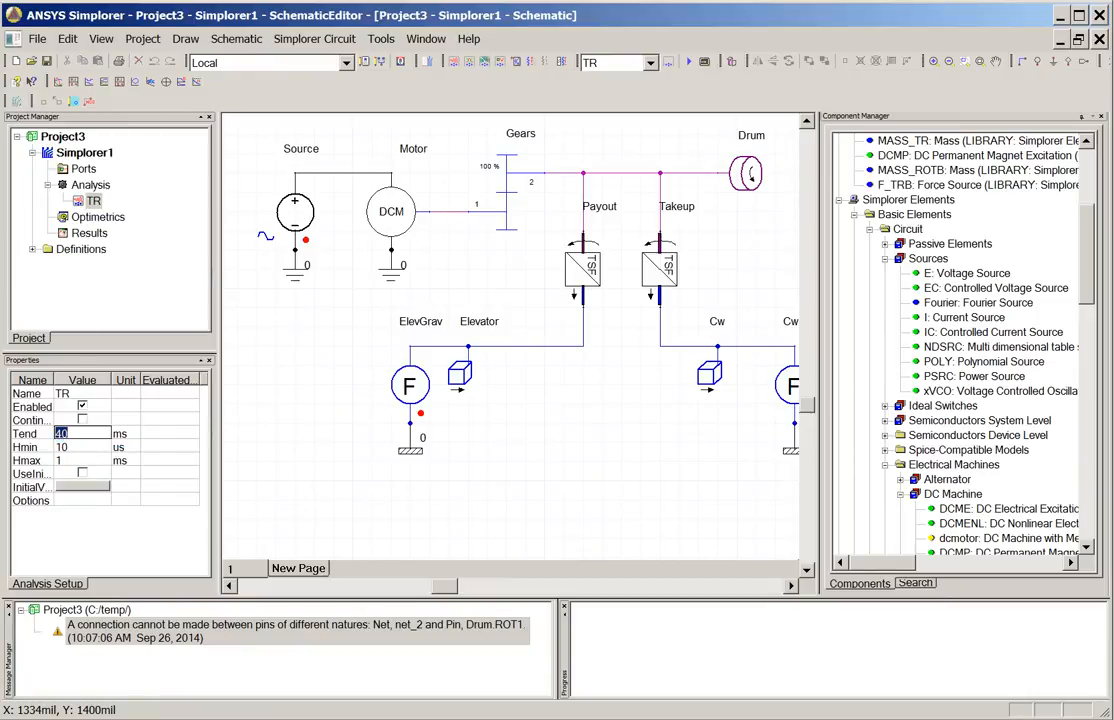
{"action": "type", "text": "3"}
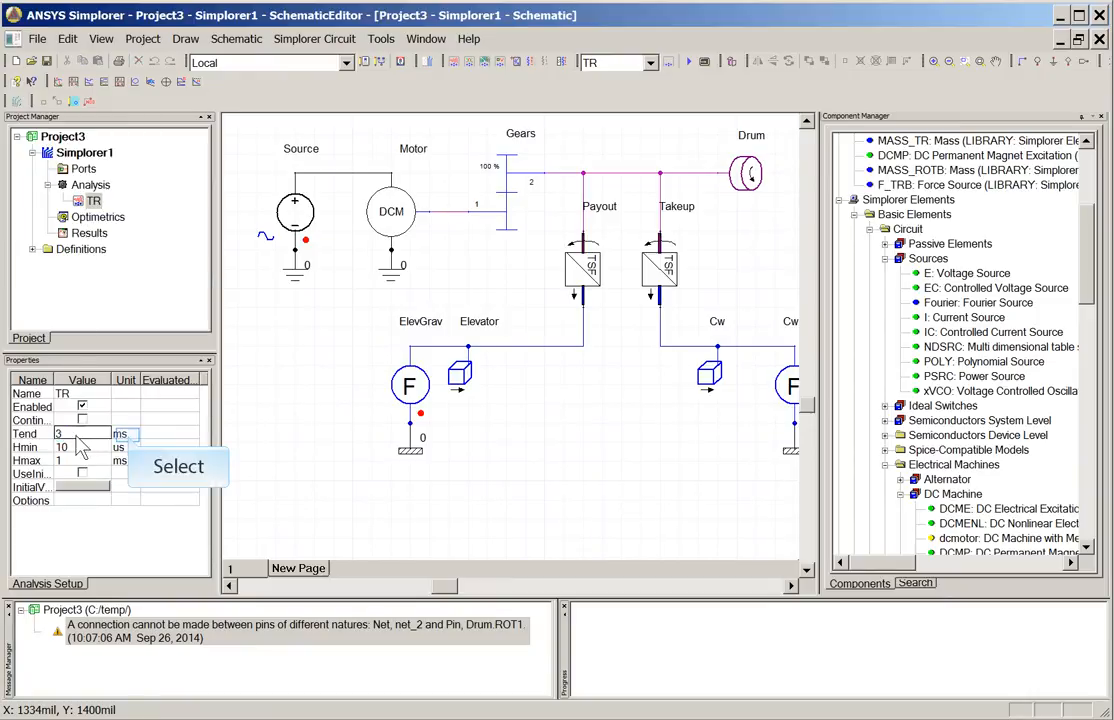
{"action": "left_click", "coordinate": [130, 434]}
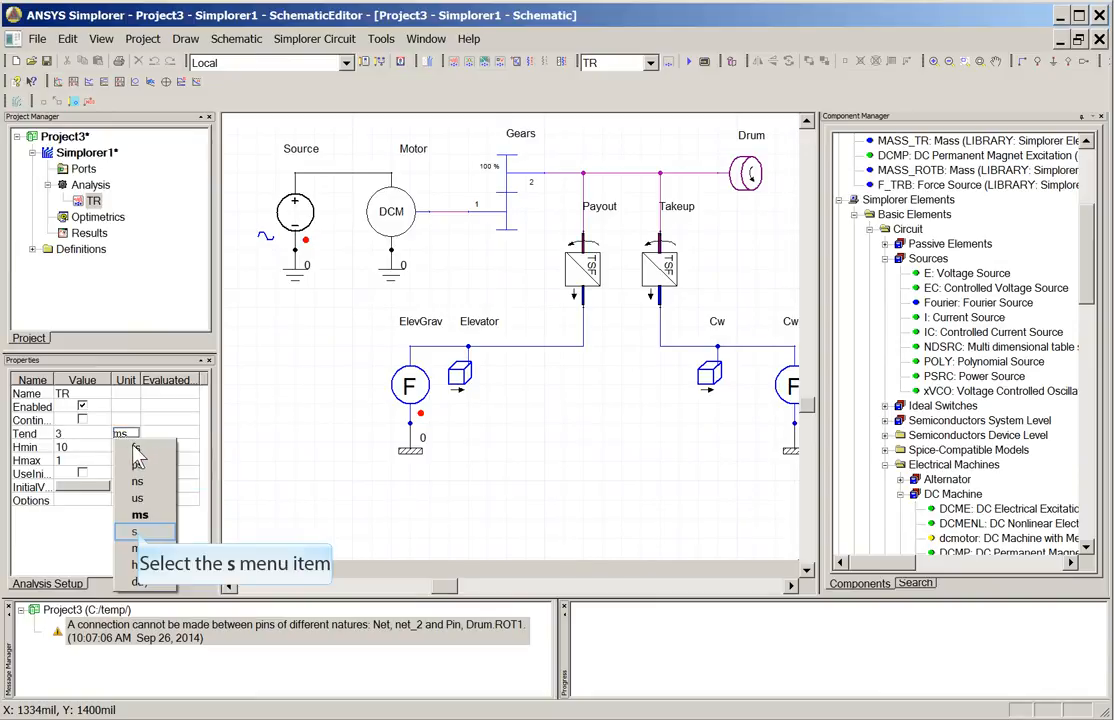
{"action": "left_click", "coordinate": [138, 533]}
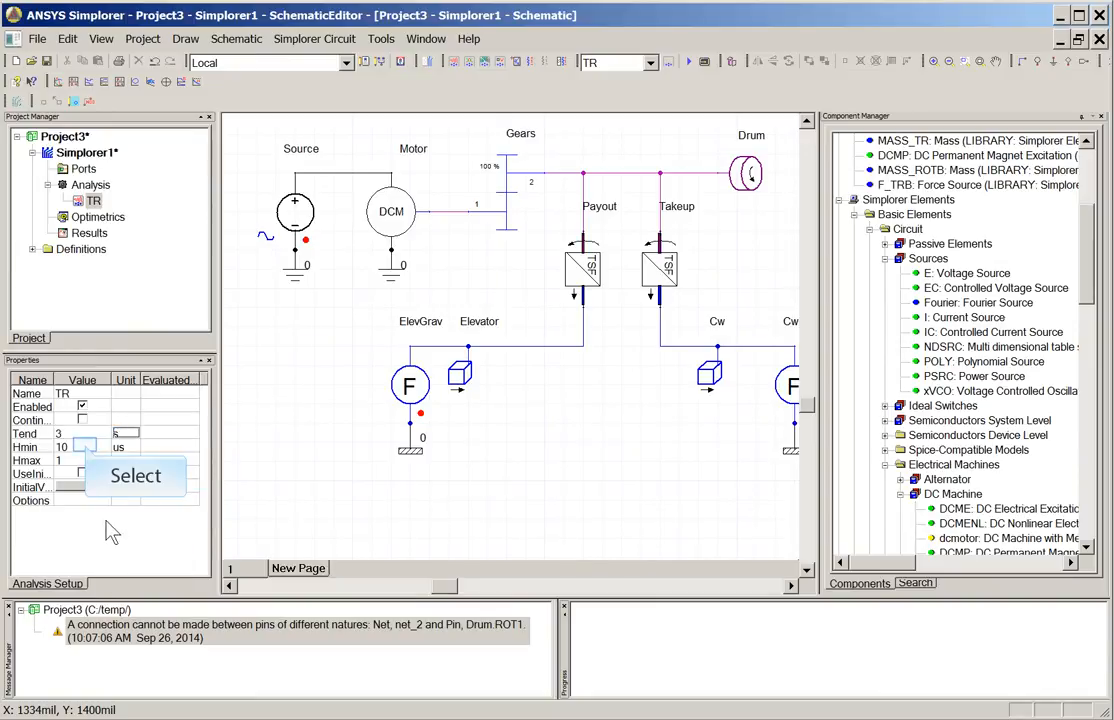
{"action": "left_click", "coordinate": [84, 449]}
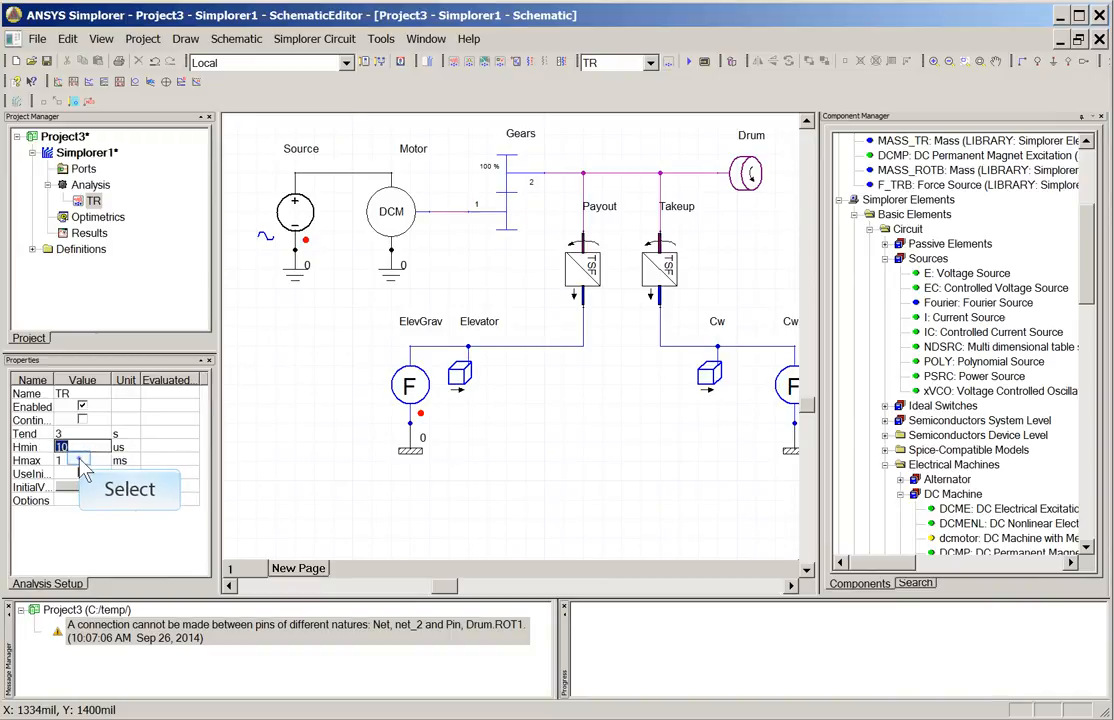
{"action": "left_click", "coordinate": [81, 461]}
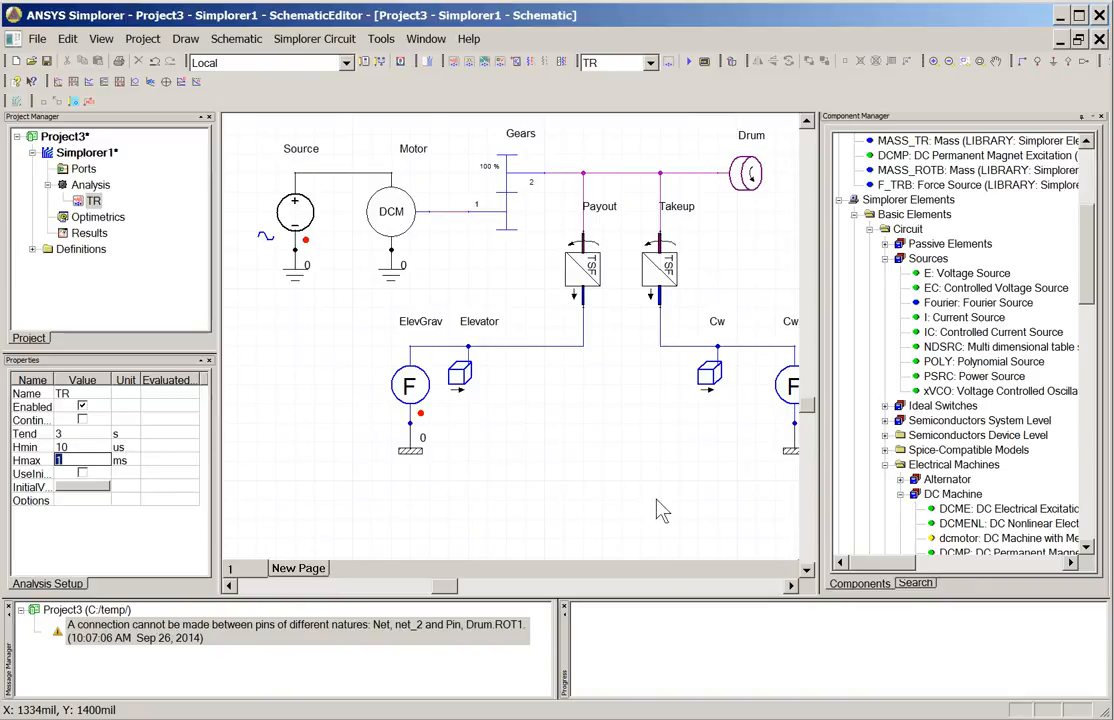
{"action": "left_click", "coordinate": [674, 530]}
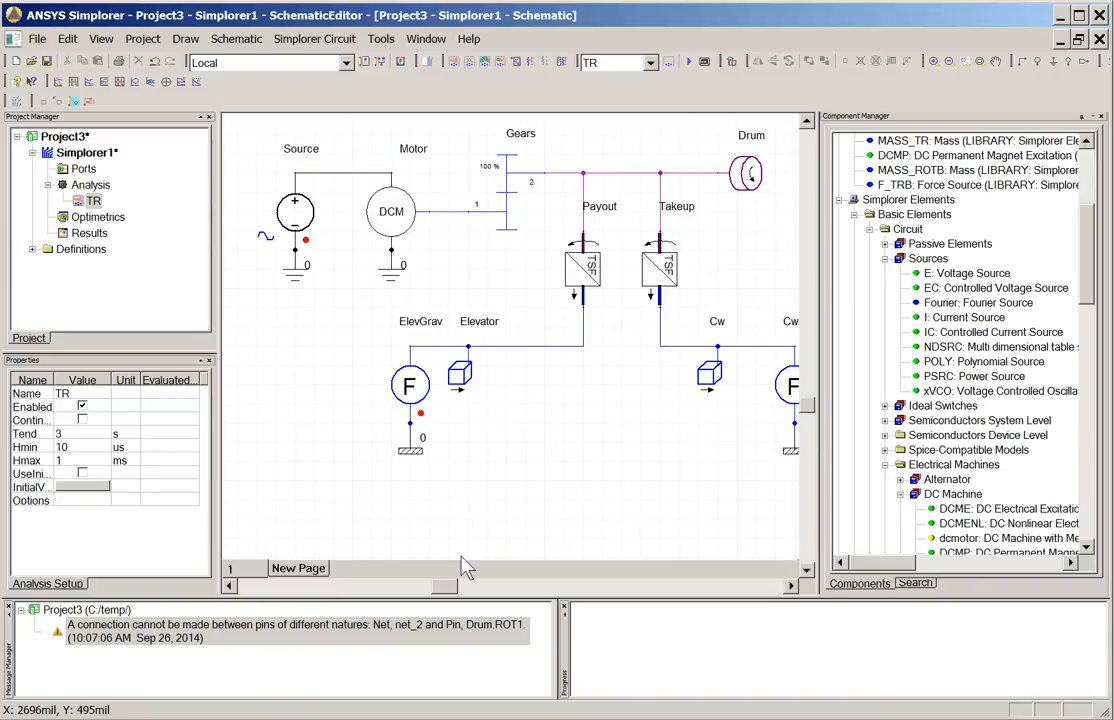
Run the TR analysis and review the simulation messages for Simplorer1
{"action": "left_click_drag", "start_coordinate": [444, 586], "coordinate": [448, 595]}
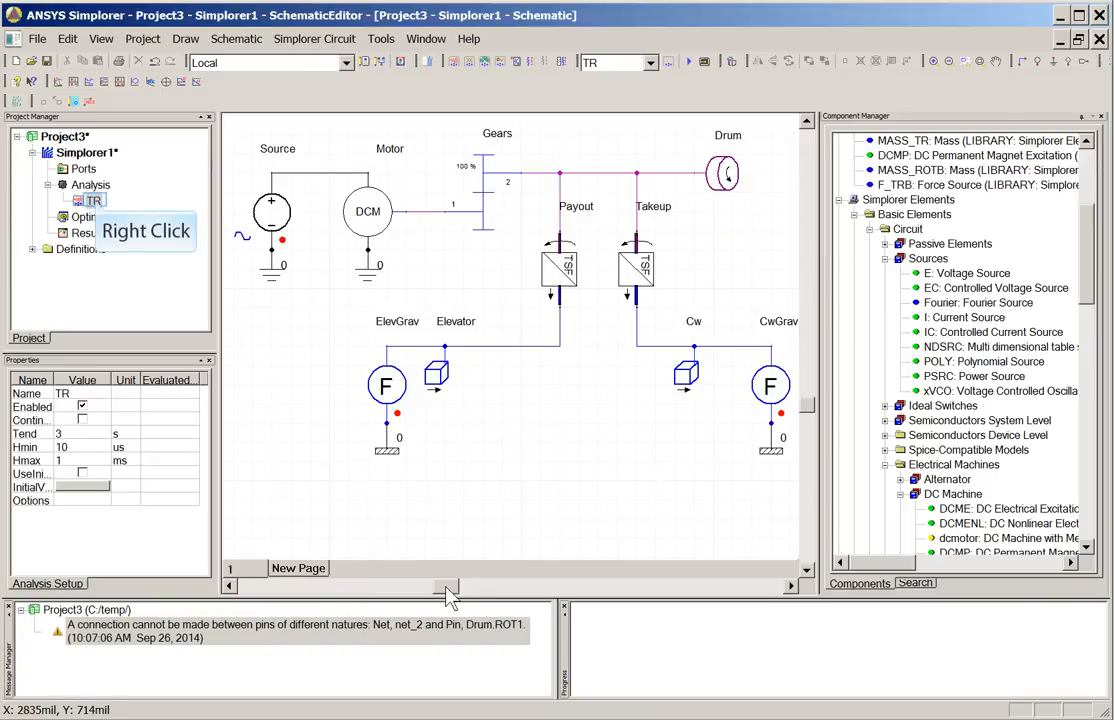
{"action": "right_click", "coordinate": [95, 202]}
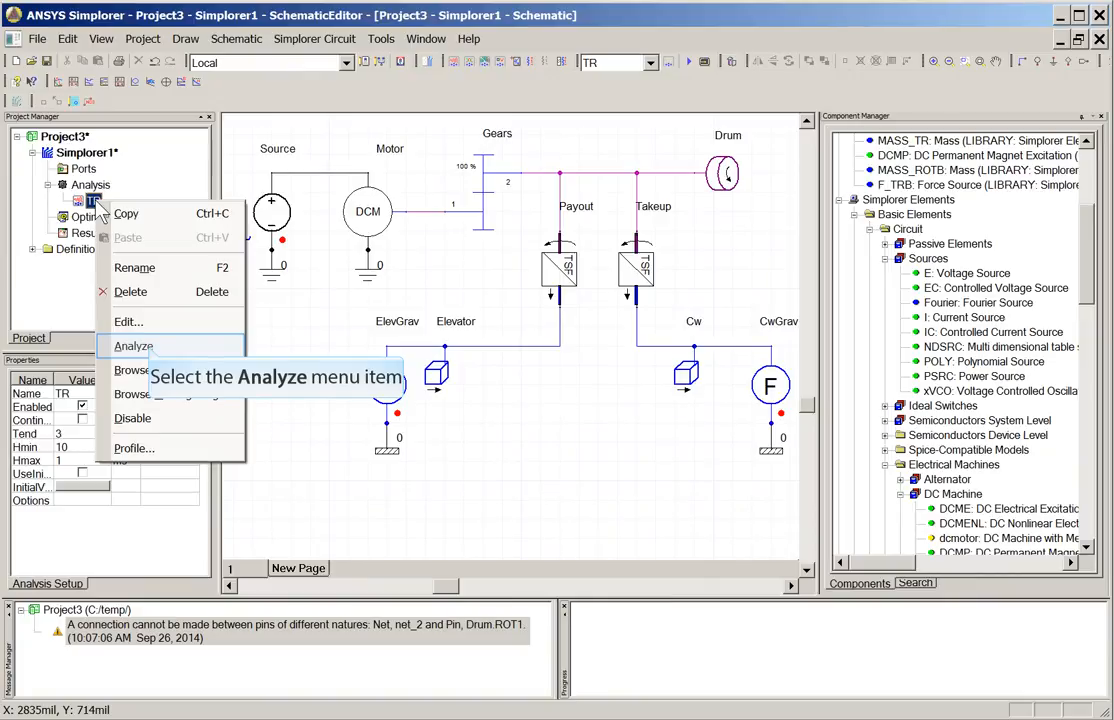
{"action": "left_click", "coordinate": [151, 355]}
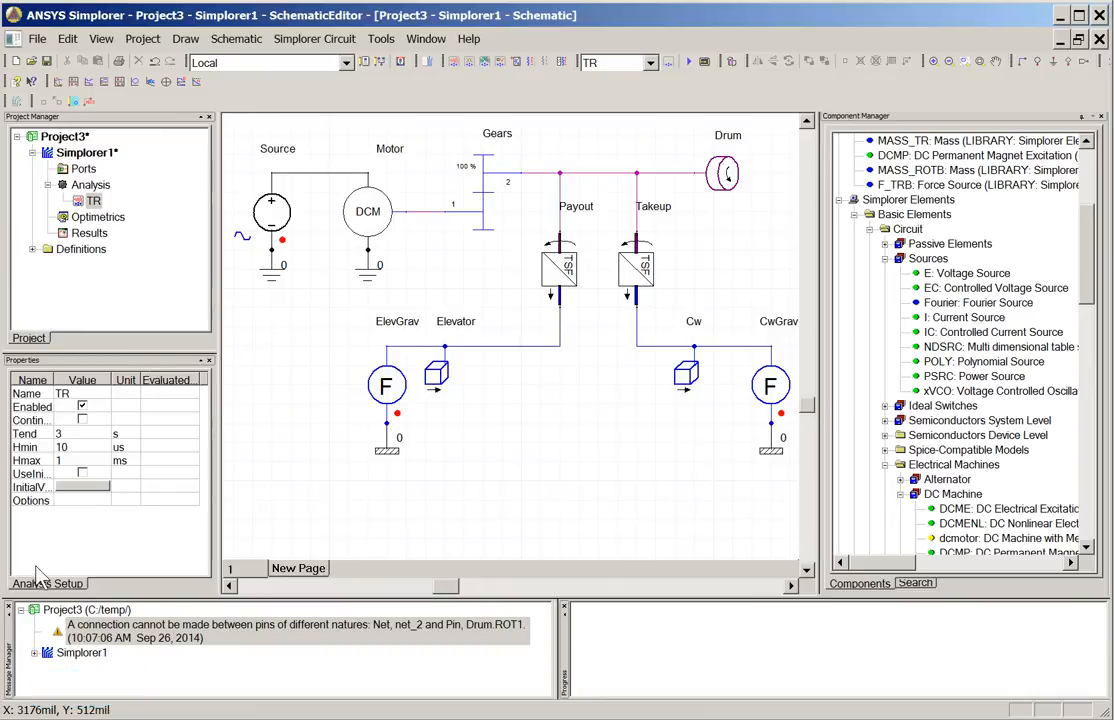
{"action": "left_click", "coordinate": [34, 655]}
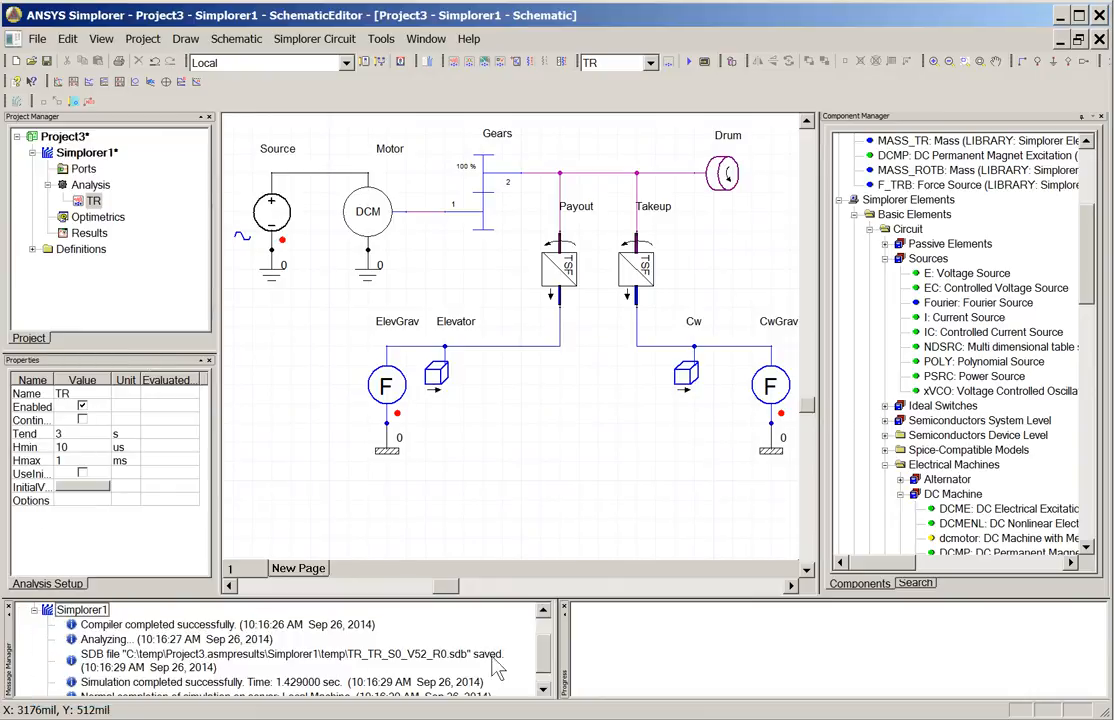
{"action": "mouse_move", "coordinate": [541, 659]}
{"action": "left_mouse_down"}
{"action": "mouse_move", "coordinate": [540, 642]}
{"action": "mouse_move", "coordinate": [538, 670]}
{"action": "left_mouse_up"}
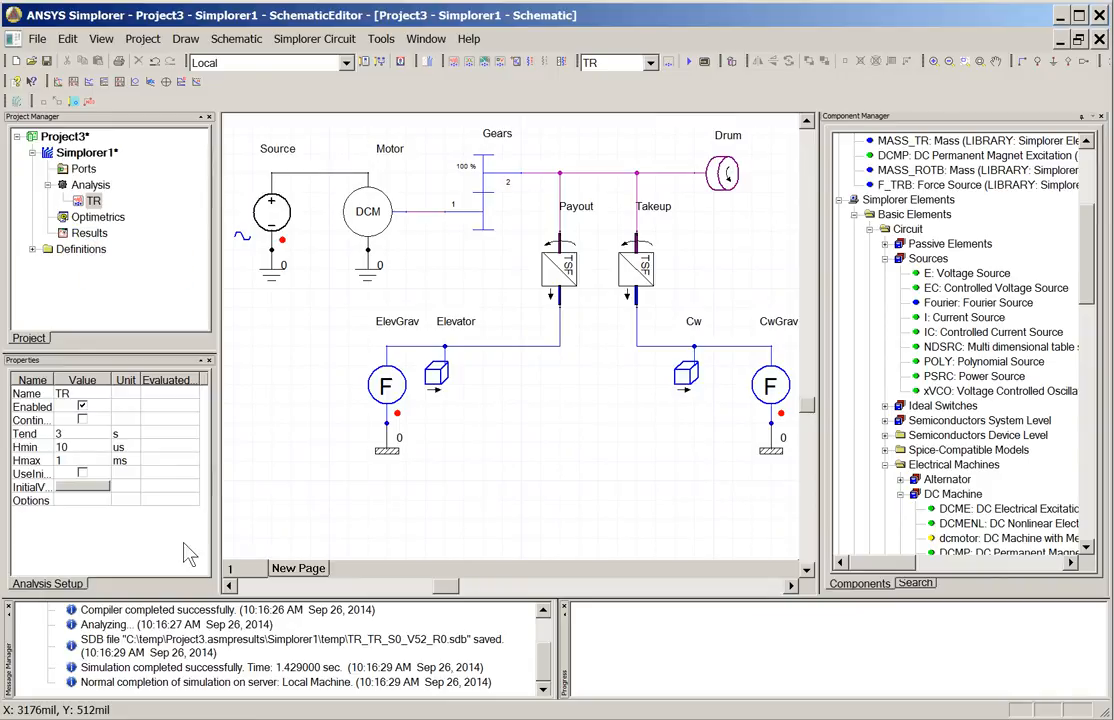
Create a standard rectangular plot of the accelerations Cw.ACC and Elevator.ACC over time for the TR solution
{"action": "right_click", "coordinate": [89, 236]}
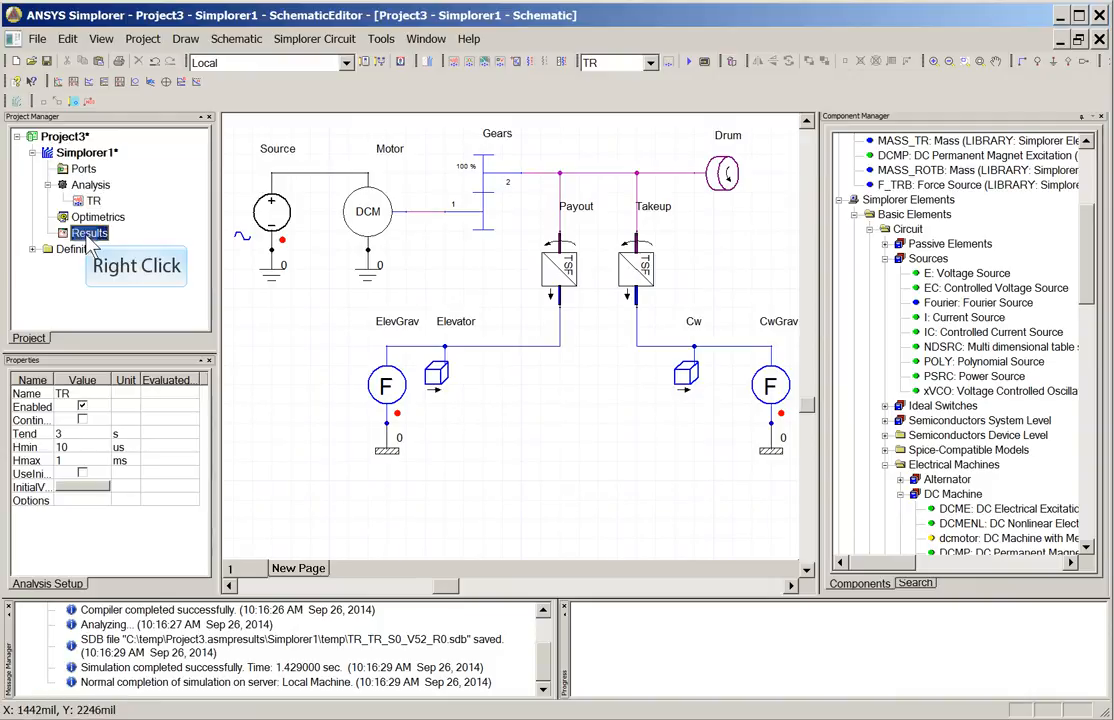
{"action": "right_click", "coordinate": [88, 238]}
{"action": "mouse_move", "coordinate": [120, 284]}
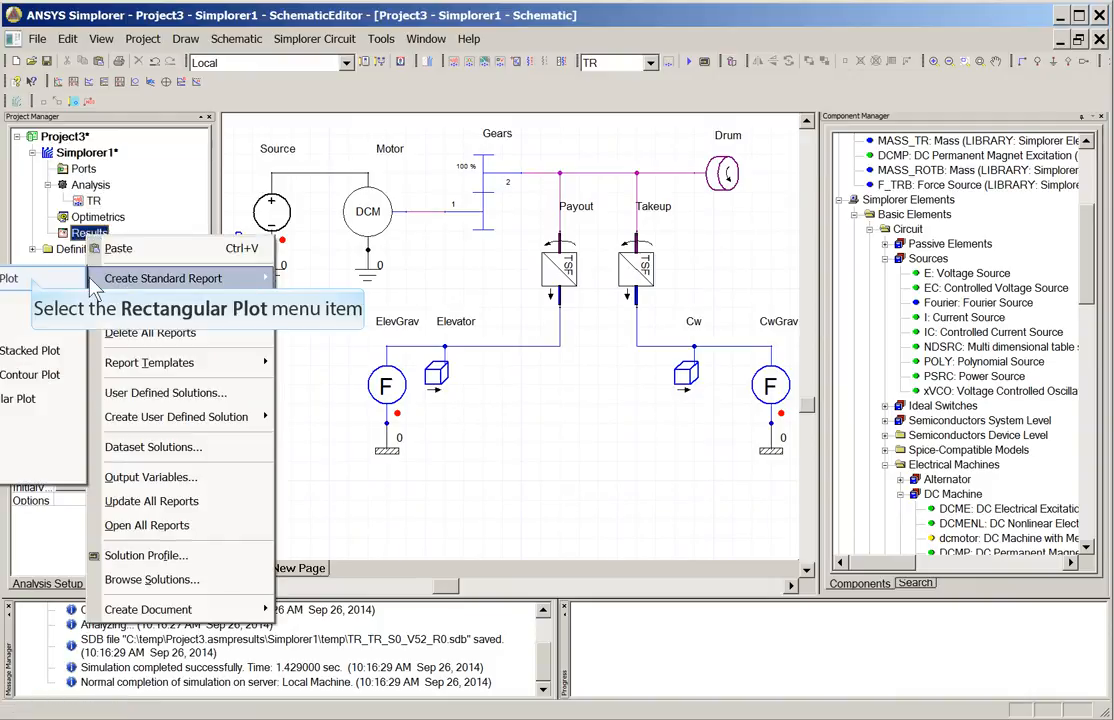
{"action": "left_click", "coordinate": [36, 281]}
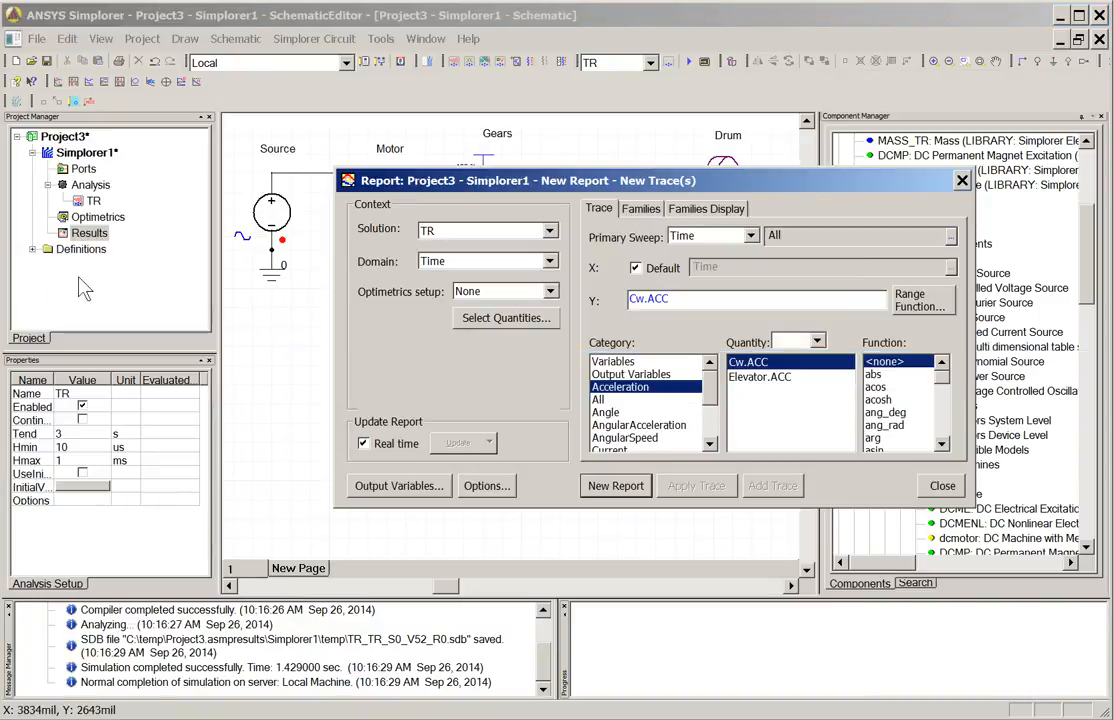
{"action": "left_click_drag", "start_coordinate": [678, 183], "coordinate": [500, 165]}
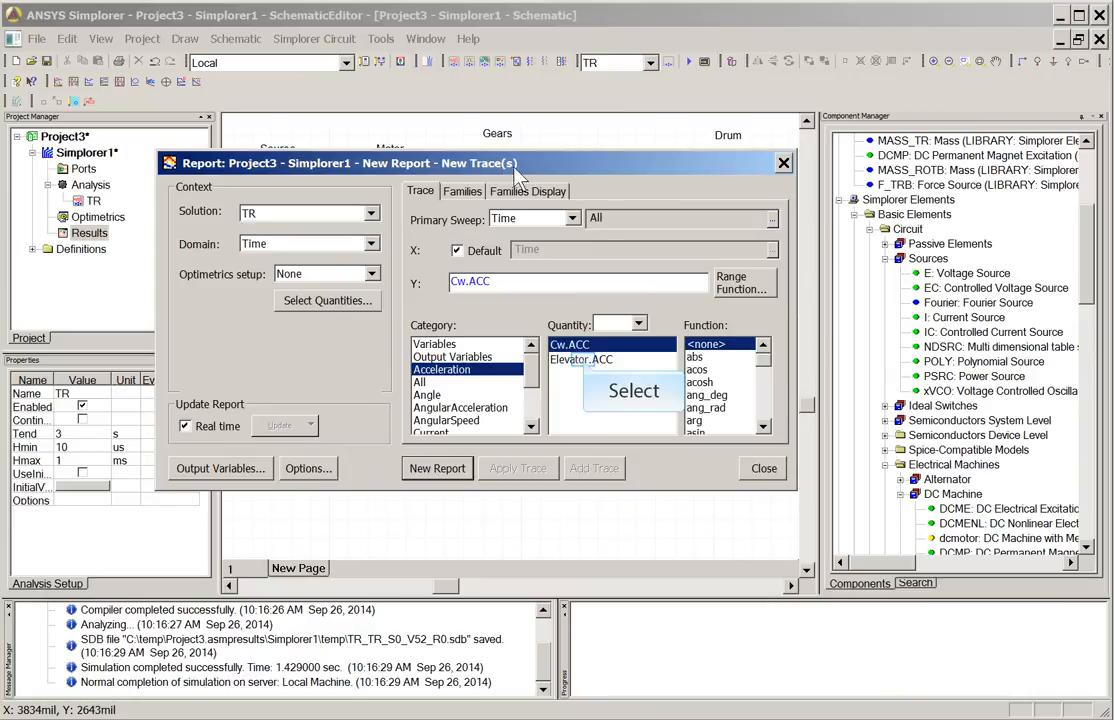
{"action": "left_click", "coordinate": [595, 360], "text": "ctrl"}
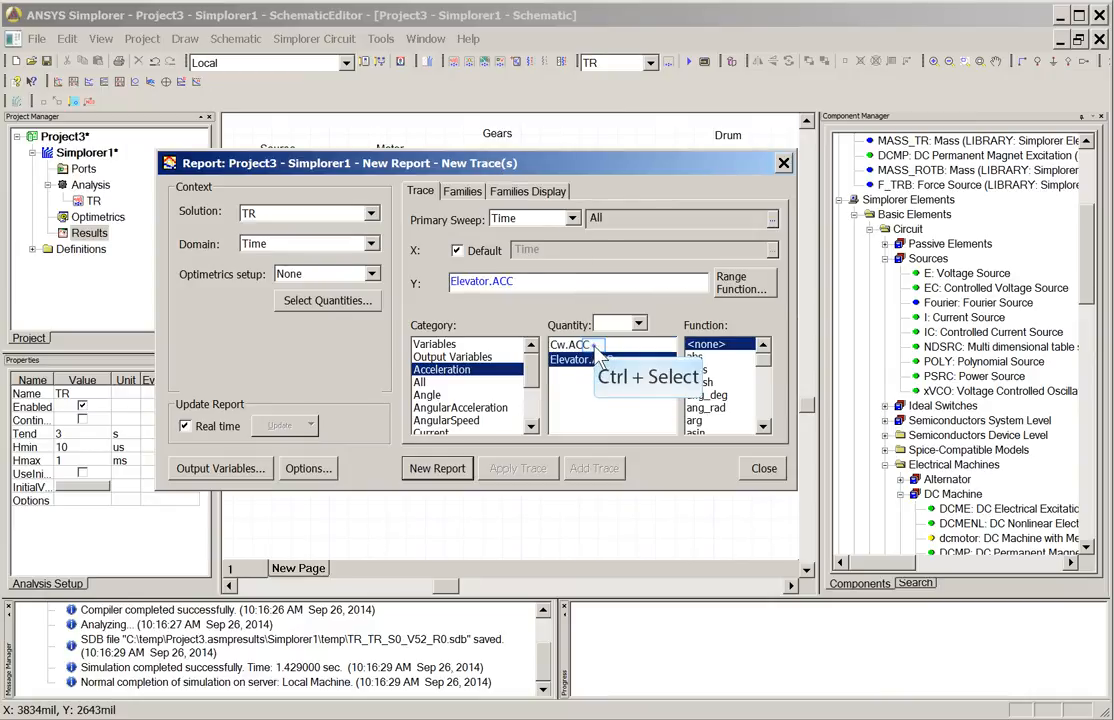
{"action": "left_click", "coordinate": [570, 345], "text": "ctrl"}
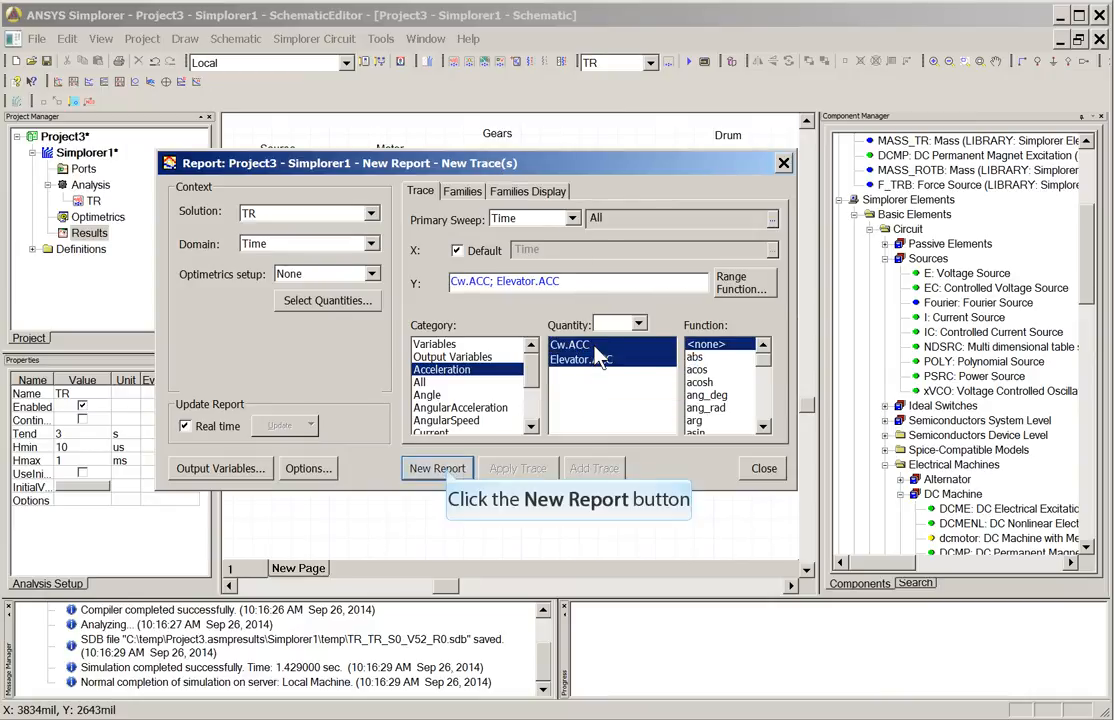
{"action": "left_click", "coordinate": [438, 469]}
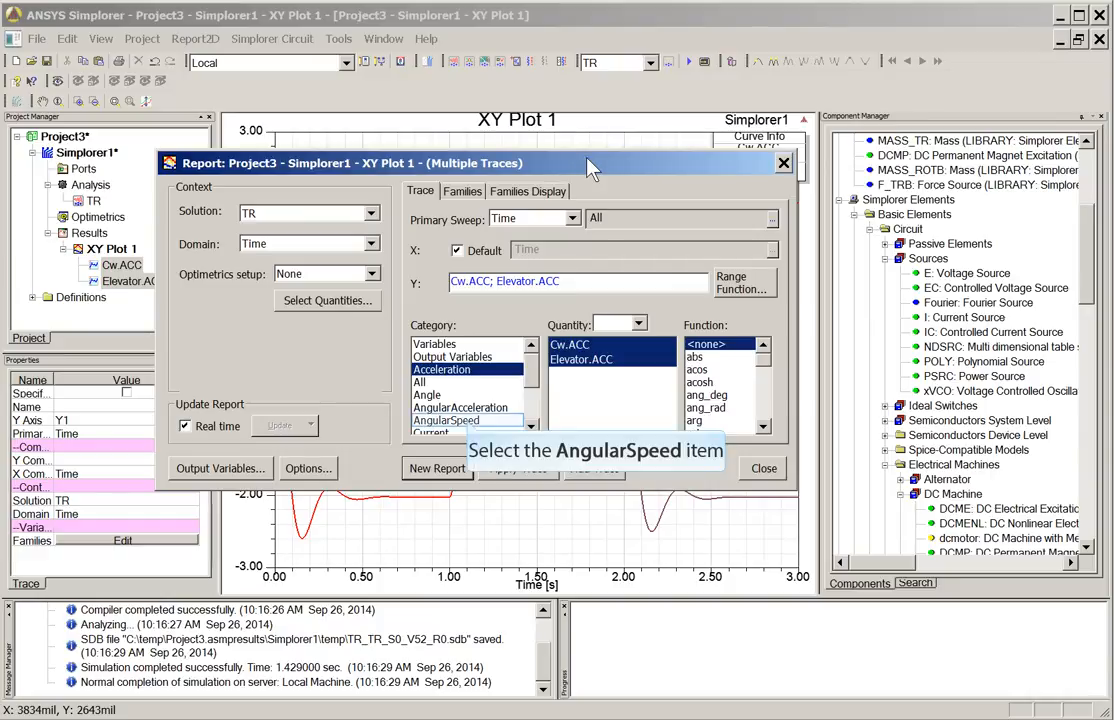
Create a new report plotting the angular speeds Drum.OMEGA and Motor.omega over time
{"action": "left_click", "coordinate": [447, 420]}
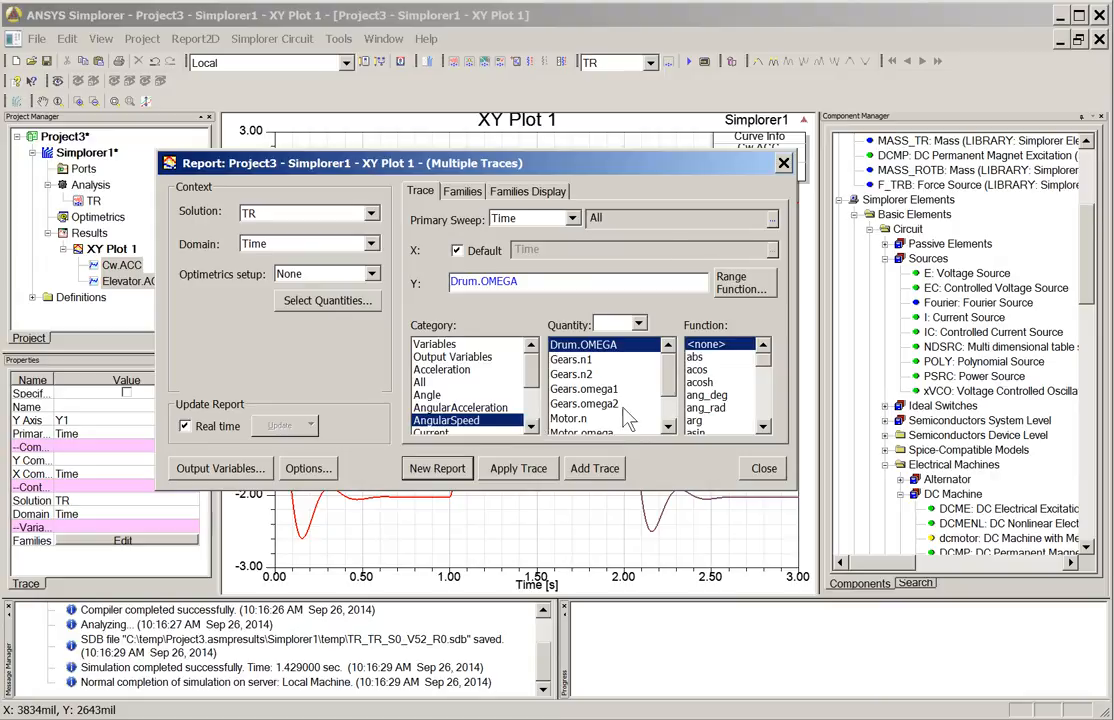
{"action": "scroll", "coordinate": [672, 398], "scroll_direction": "down", "scroll_amount": 1}
{"action": "left_click_drag", "start_coordinate": [669, 387], "coordinate": [668, 387]}
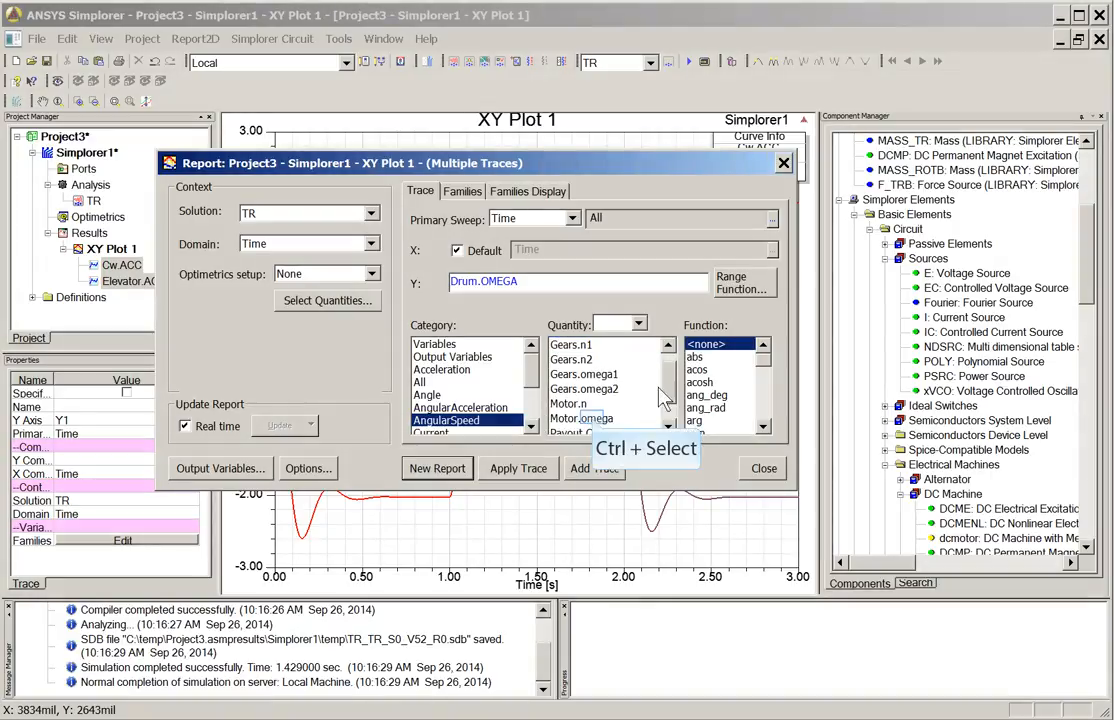
{"action": "left_click", "coordinate": [593, 418], "text": "ctrl"}
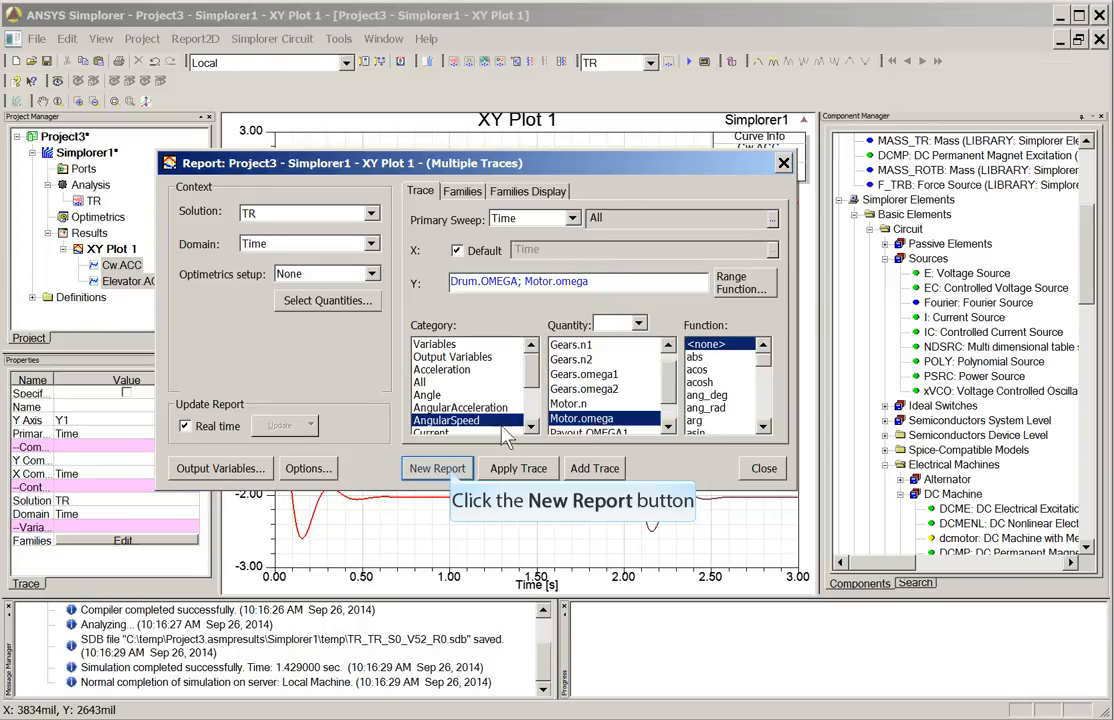
{"action": "left_click", "coordinate": [432, 468]}
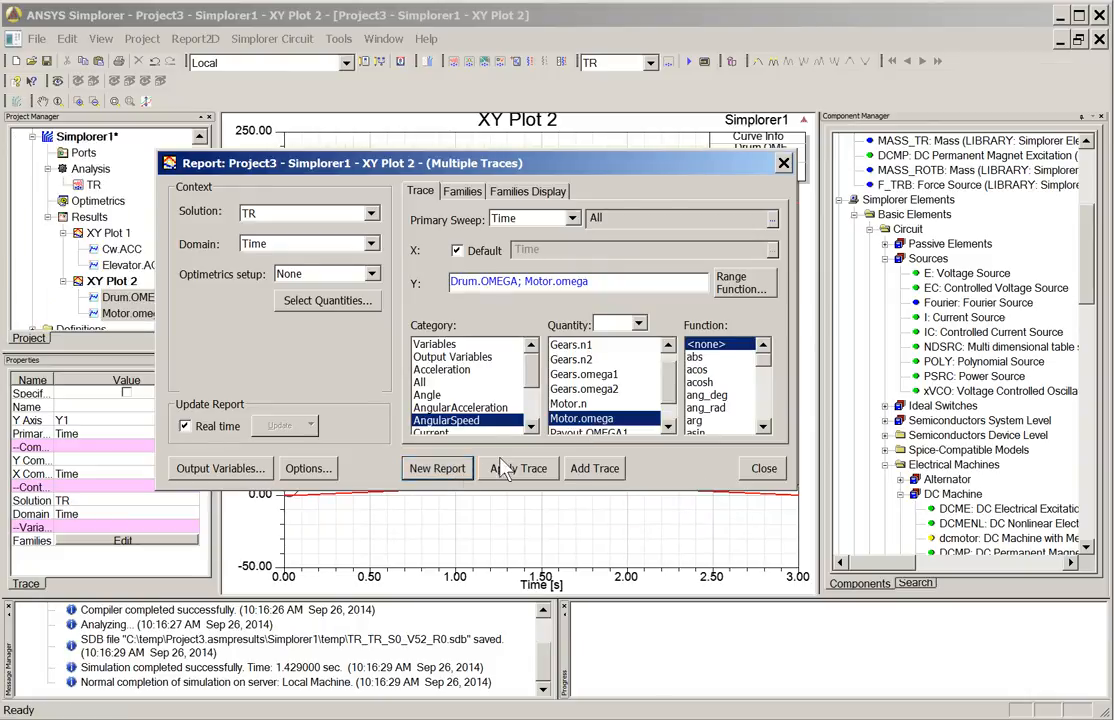
Create a new report plotting the motor current Motor.ti over time
{"action": "scroll", "coordinate": [540, 403], "scroll_direction": "down", "scroll_amount": 1}
{"action": "scroll", "coordinate": [540, 403], "scroll_direction": "down", "scroll_amount": 1}
{"action": "scroll", "coordinate": [540, 403], "scroll_direction": "down", "scroll_amount": 1}
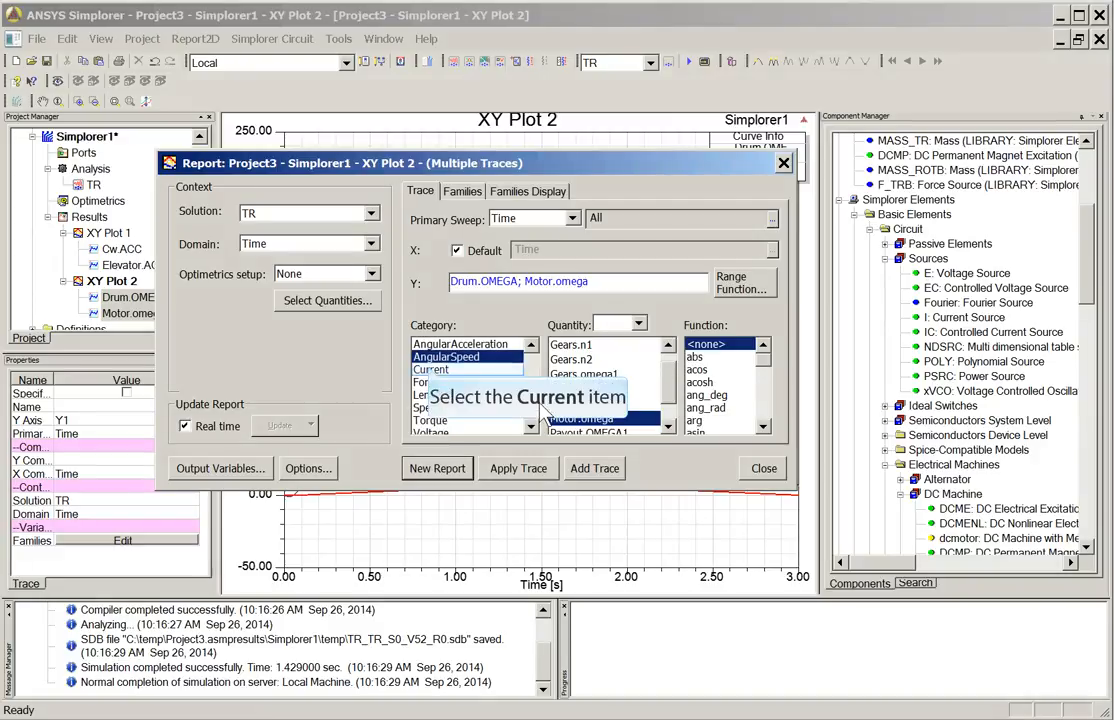
{"action": "left_click", "coordinate": [430, 370]}
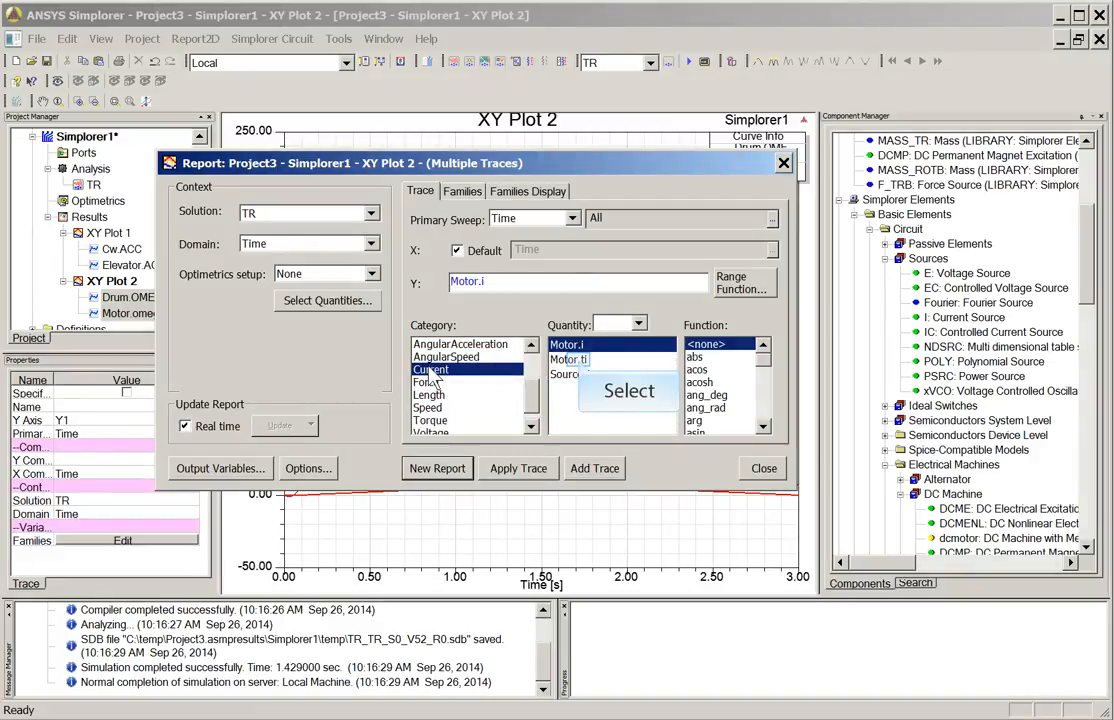
{"action": "left_click", "coordinate": [580, 362]}
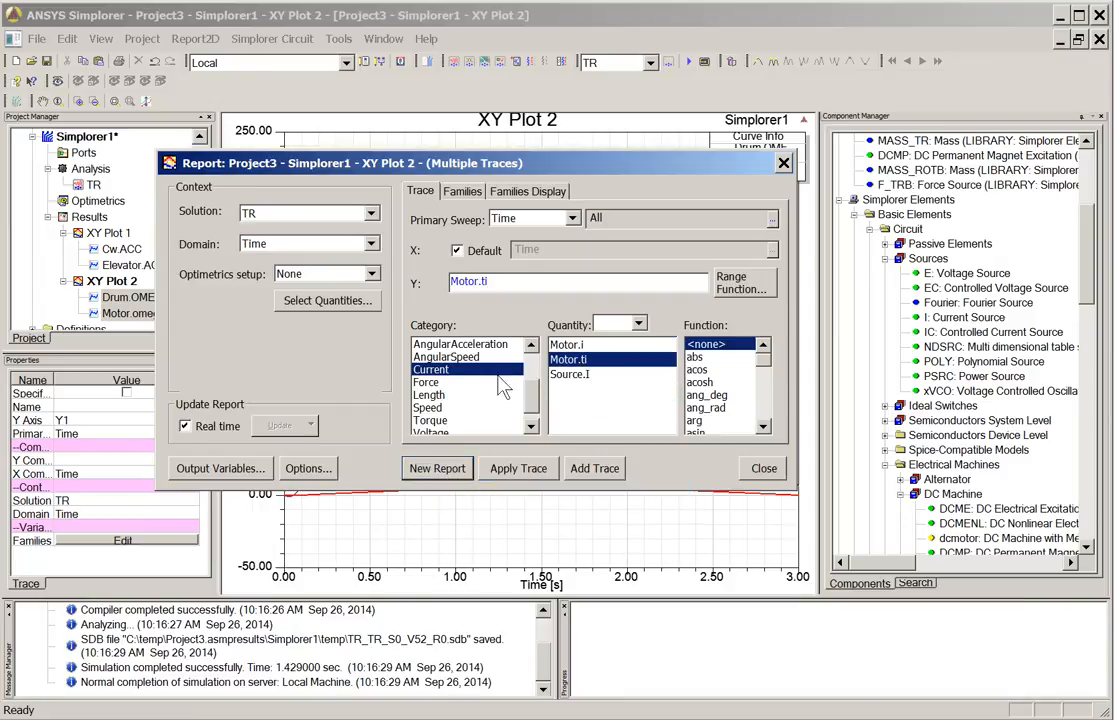
{"action": "left_click", "coordinate": [445, 470]}
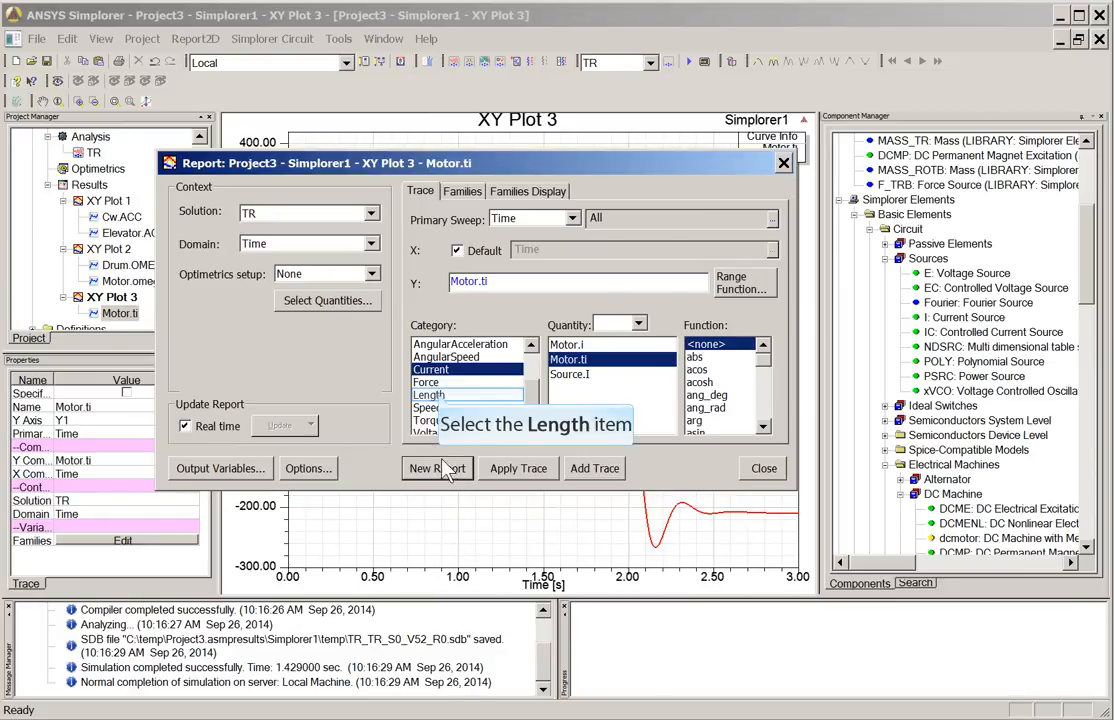
Create a new report plotting the Length quantities Cw.S and Elevator.S over time
{"action": "left_click", "coordinate": [438, 396]}
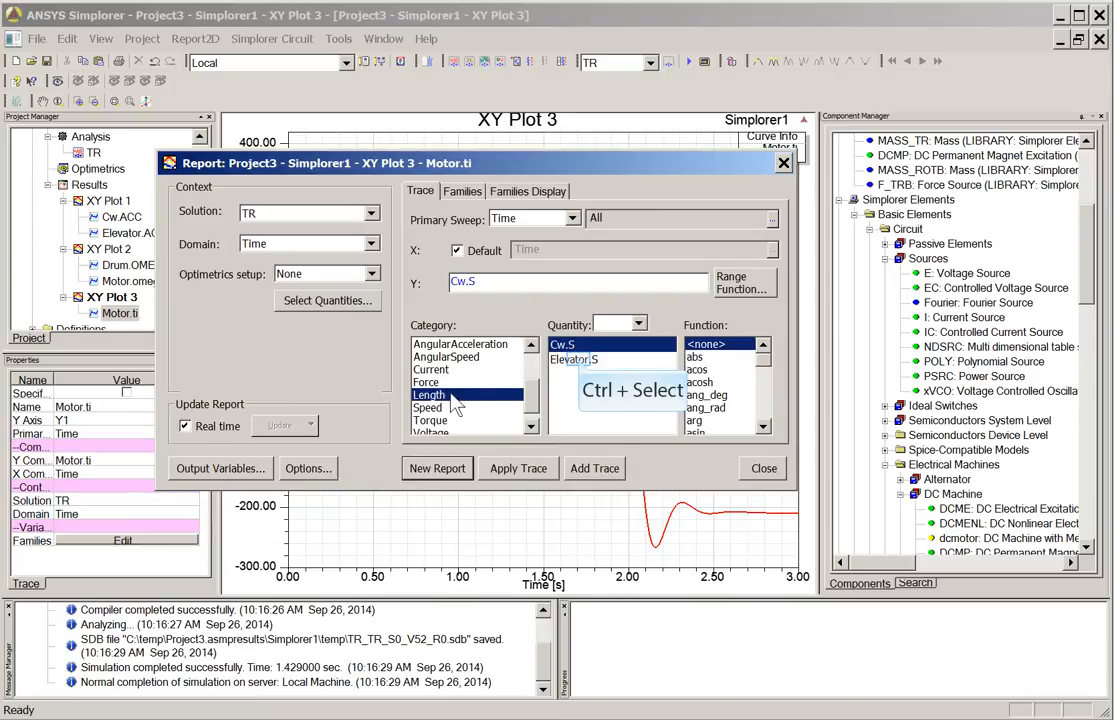
{"action": "left_click", "coordinate": [579, 361], "text": "ctrl"}
{"action": "left_click", "coordinate": [441, 468]}
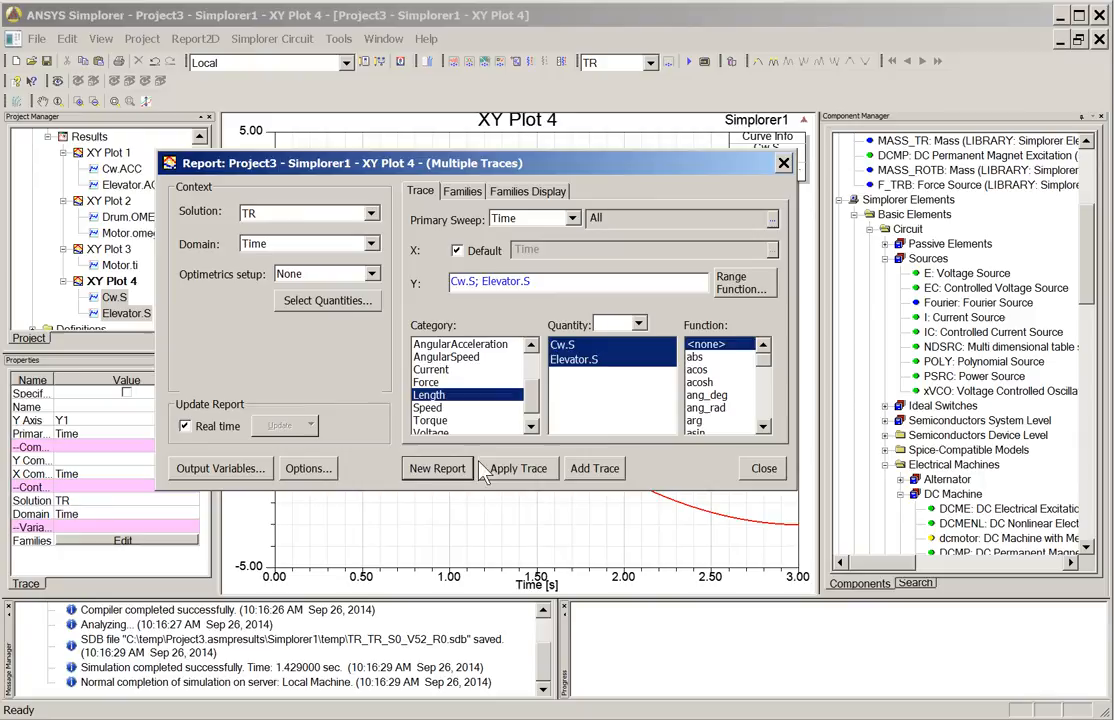
Create a new report plotting the voltage Motor.v over time and close the report dialog
{"action": "left_click", "coordinate": [533, 427]}
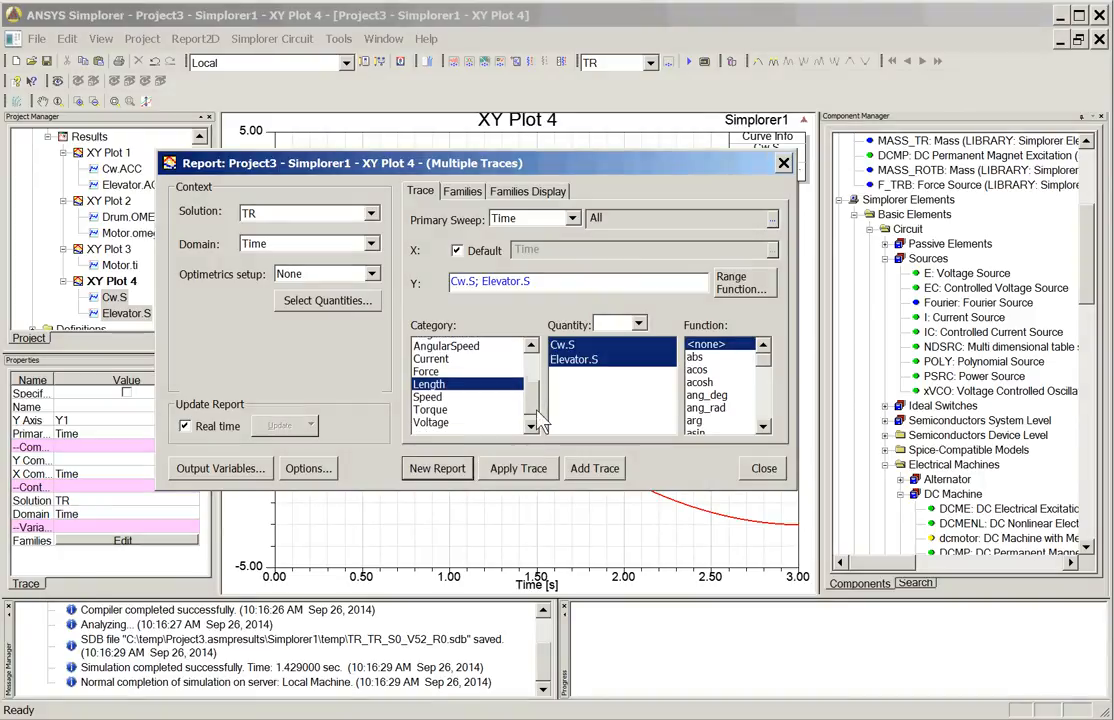
{"action": "left_click", "coordinate": [448, 421]}
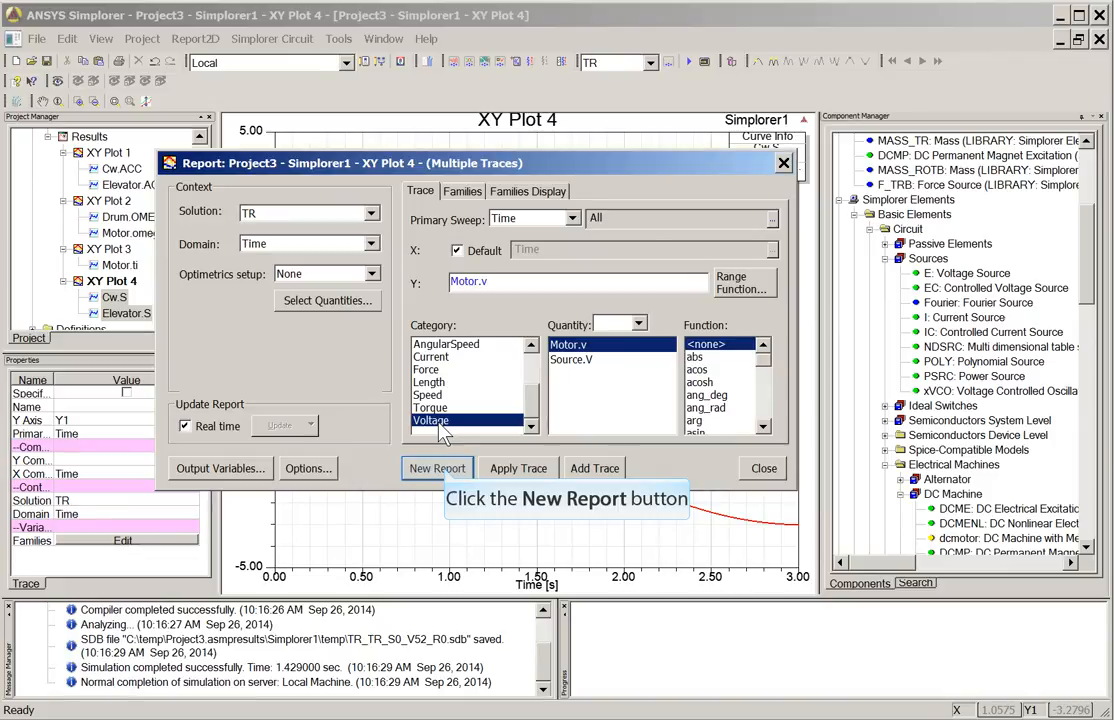
{"action": "left_click", "coordinate": [447, 474]}
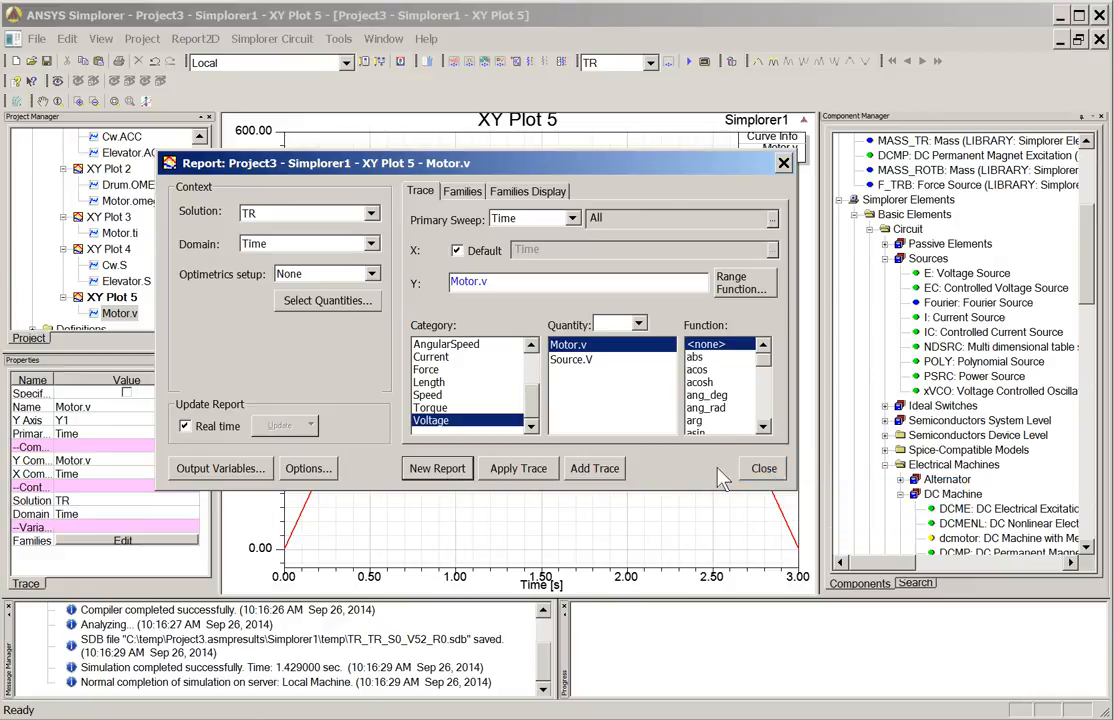
{"action": "left_click", "coordinate": [767, 474]}
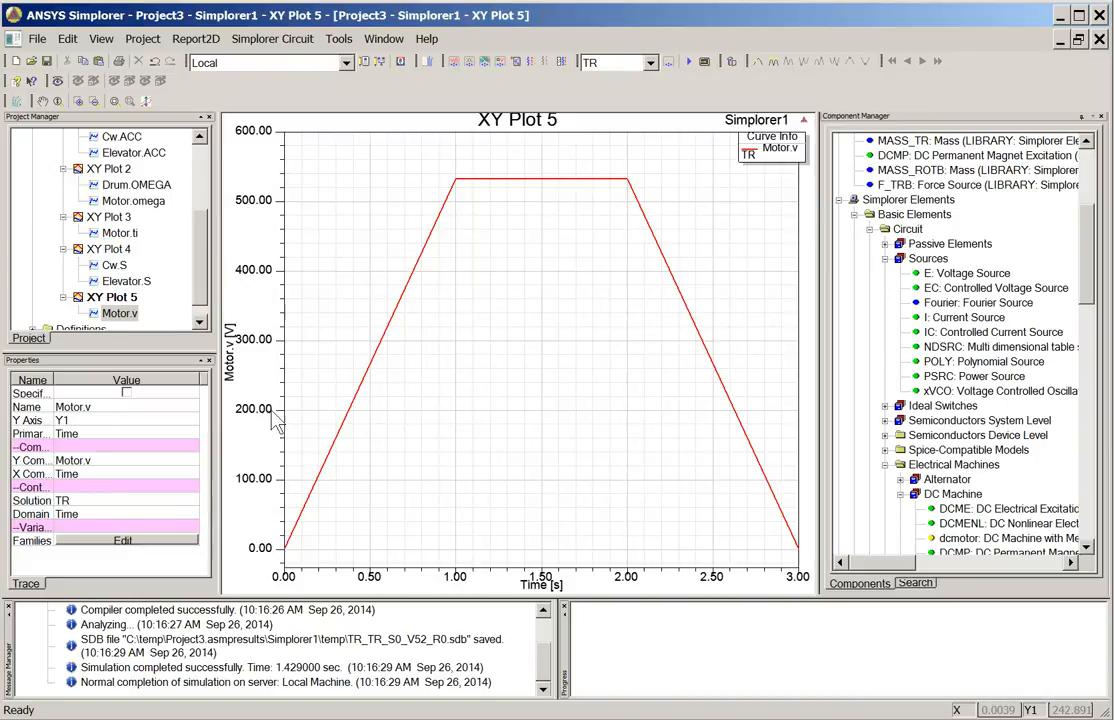
Bring up XY Plot 4 with the Cw.S and Elevator.S curves and rename it Positions
{"action": "left_click", "coordinate": [116, 256]}
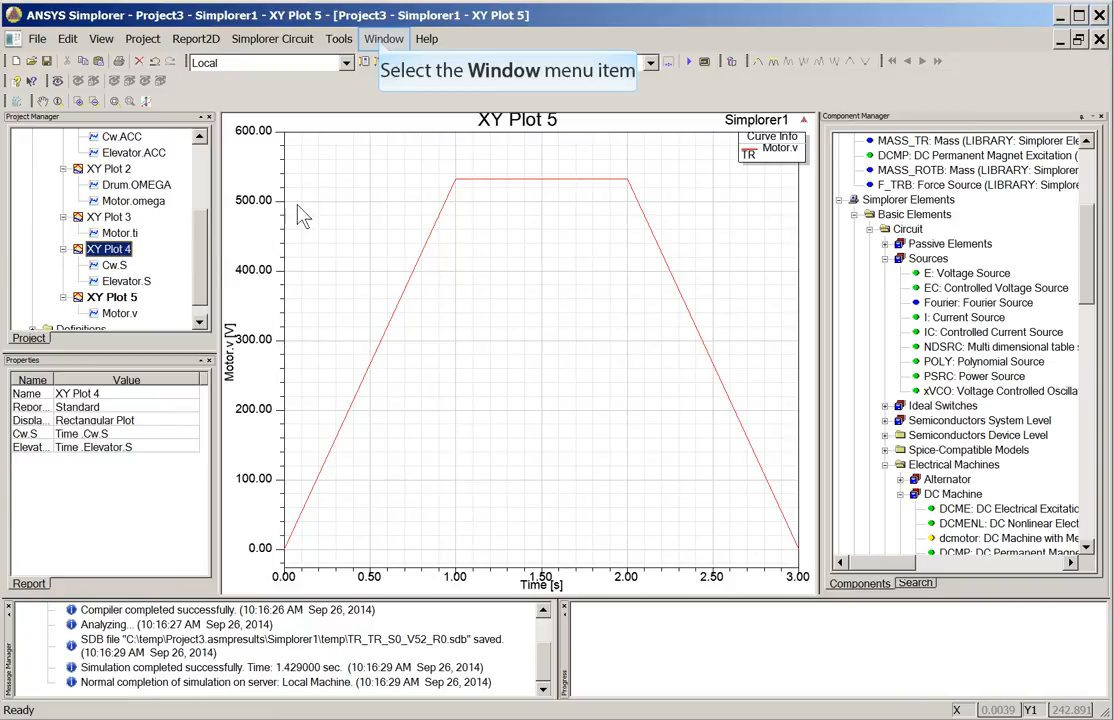
{"action": "left_click", "coordinate": [380, 42]}
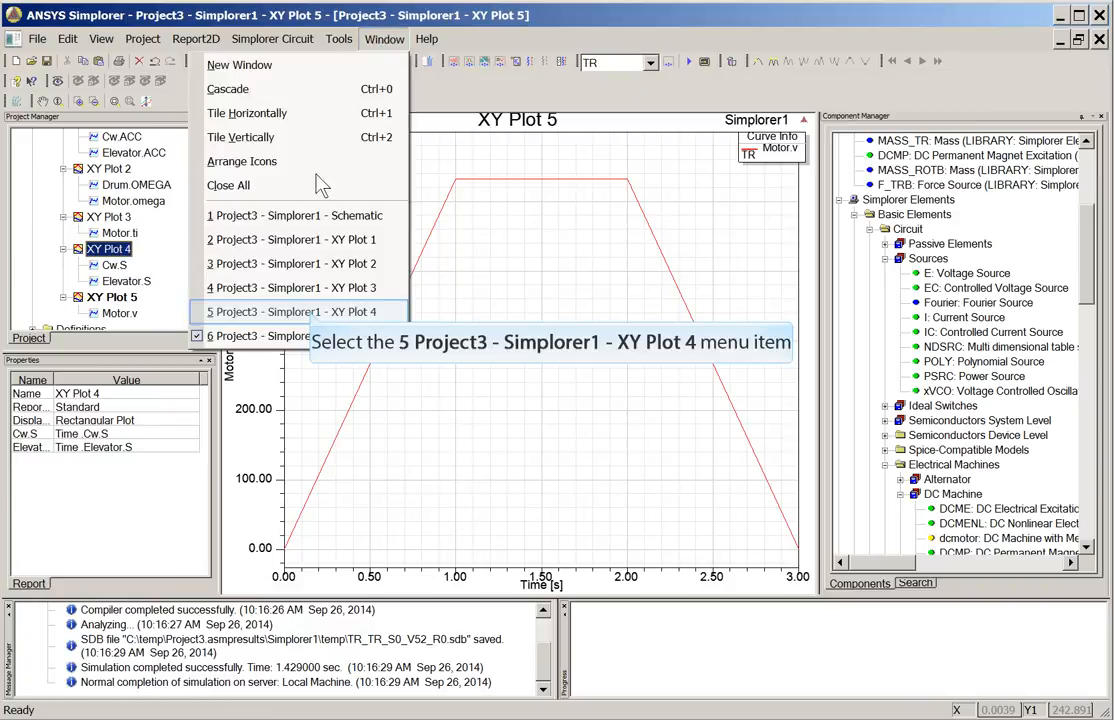
{"action": "left_click", "coordinate": [315, 316]}
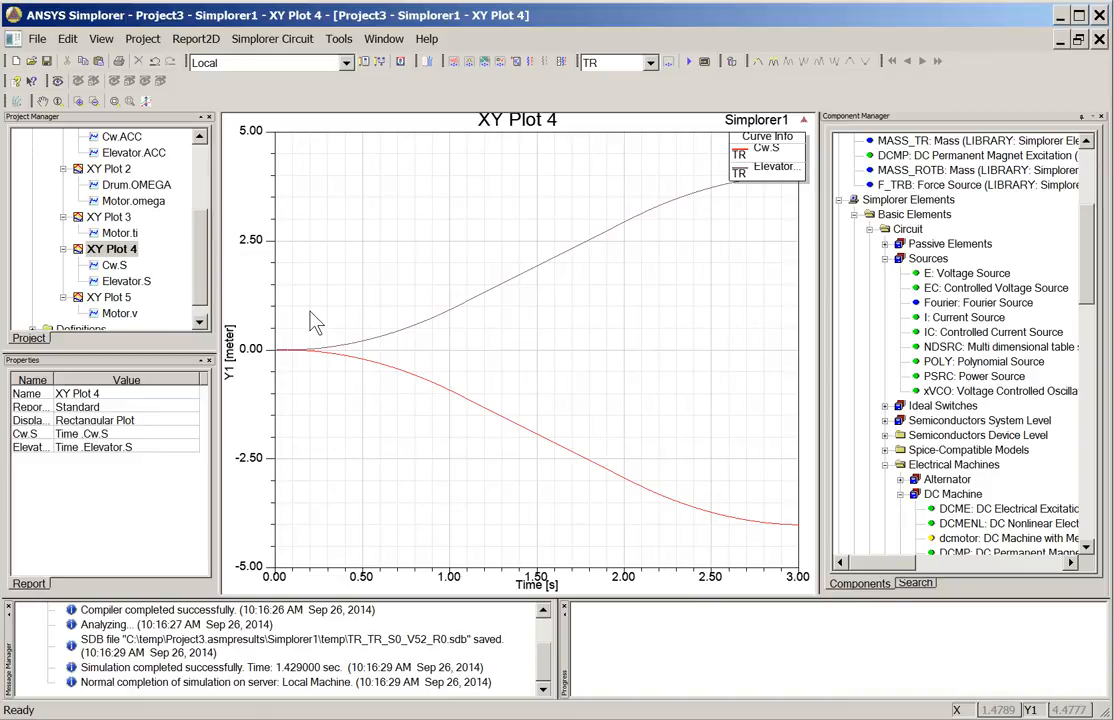
{"action": "right_click", "coordinate": [112, 251]}
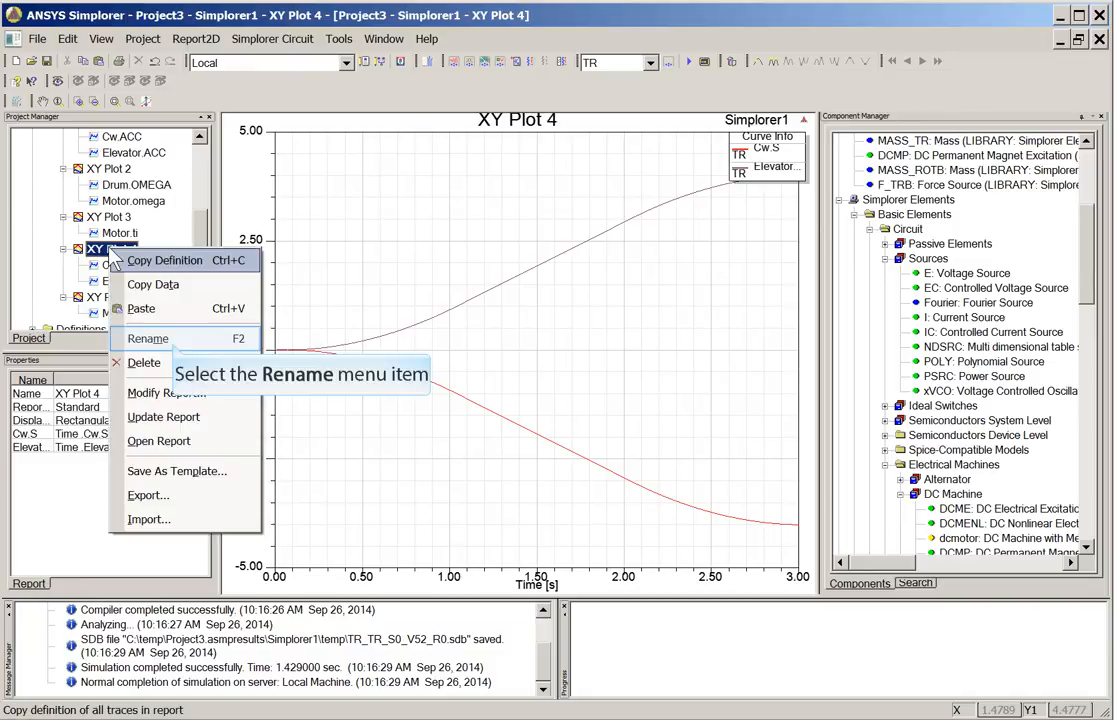
{"action": "left_click", "coordinate": [175, 342]}
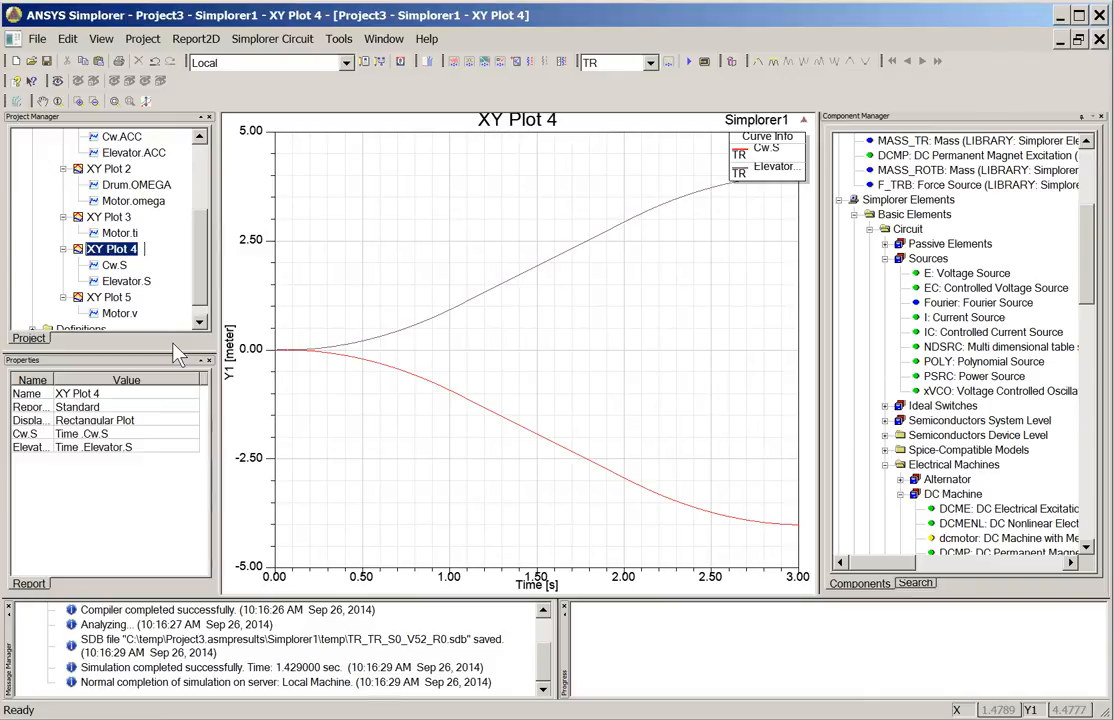
{"action": "type", "text": "Pos"}
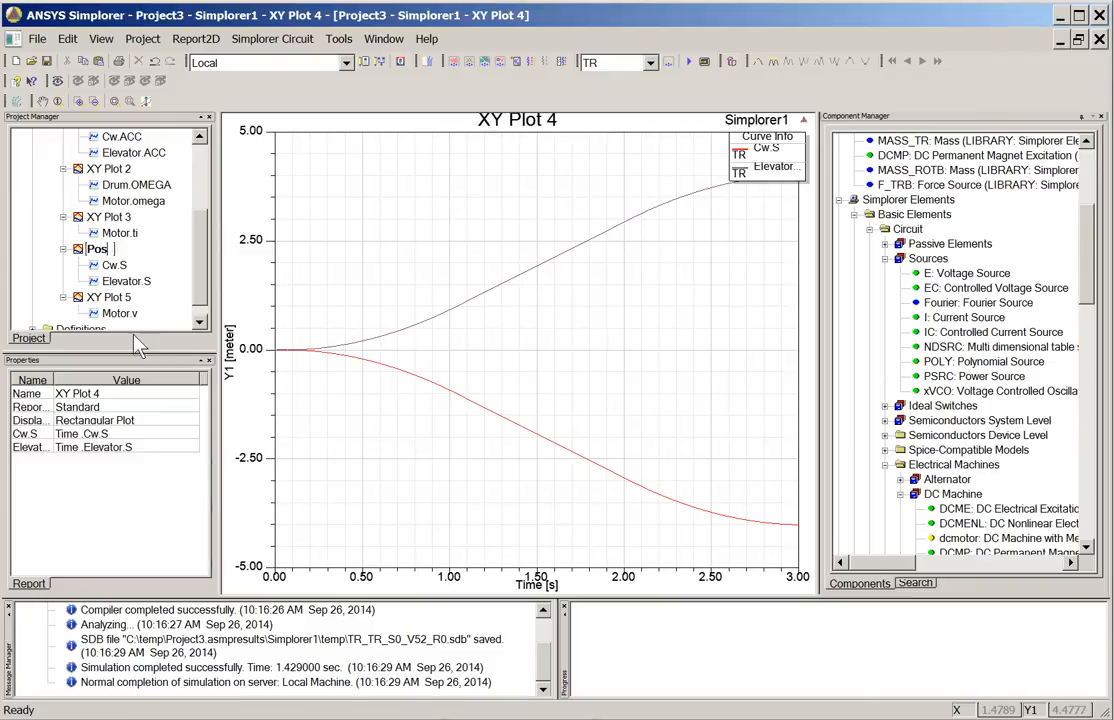
{"action": "type", "text": "itions"}
{"action": "key", "text": "Return"}
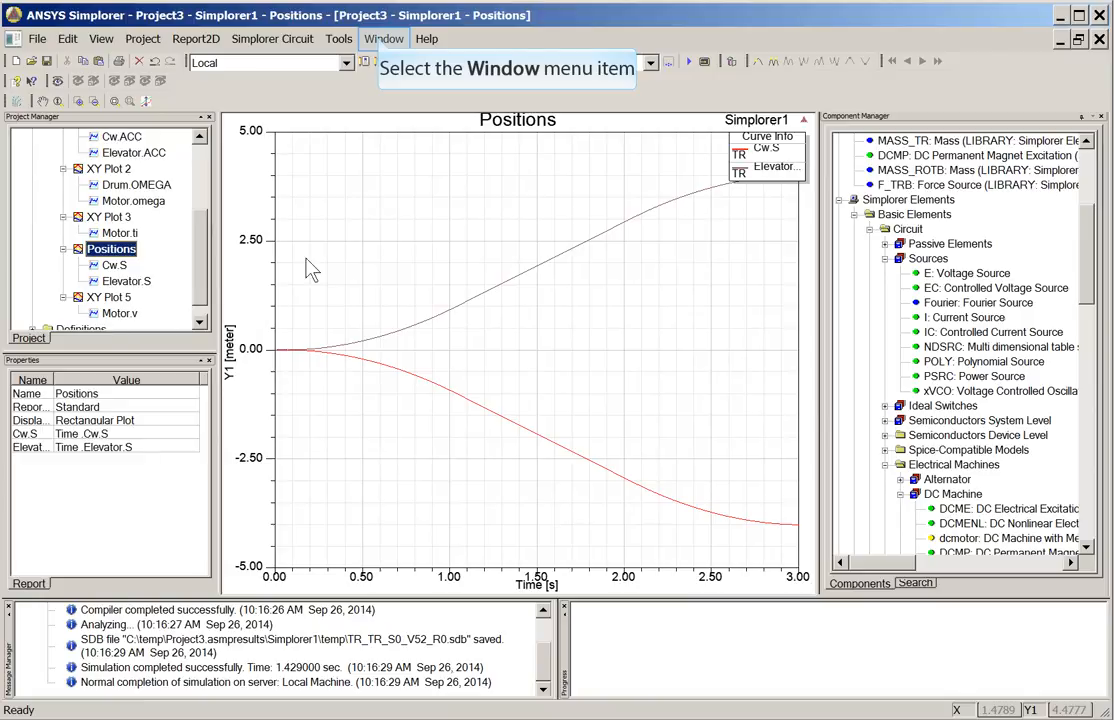
Examine the motor current, angular speed and acceleration curves in XY Plot 3, XY Plot 2 and XY Plot 1, and return to the Positions plot
{"action": "left_click", "coordinate": [382, 39]}
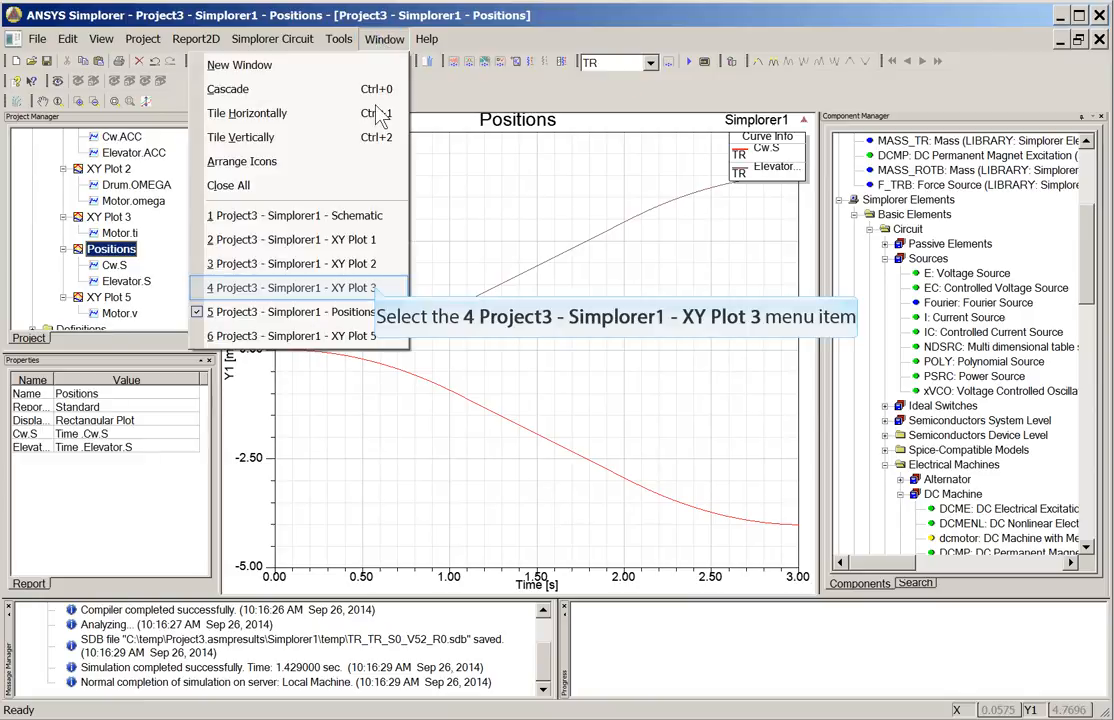
{"action": "left_click", "coordinate": [380, 290]}
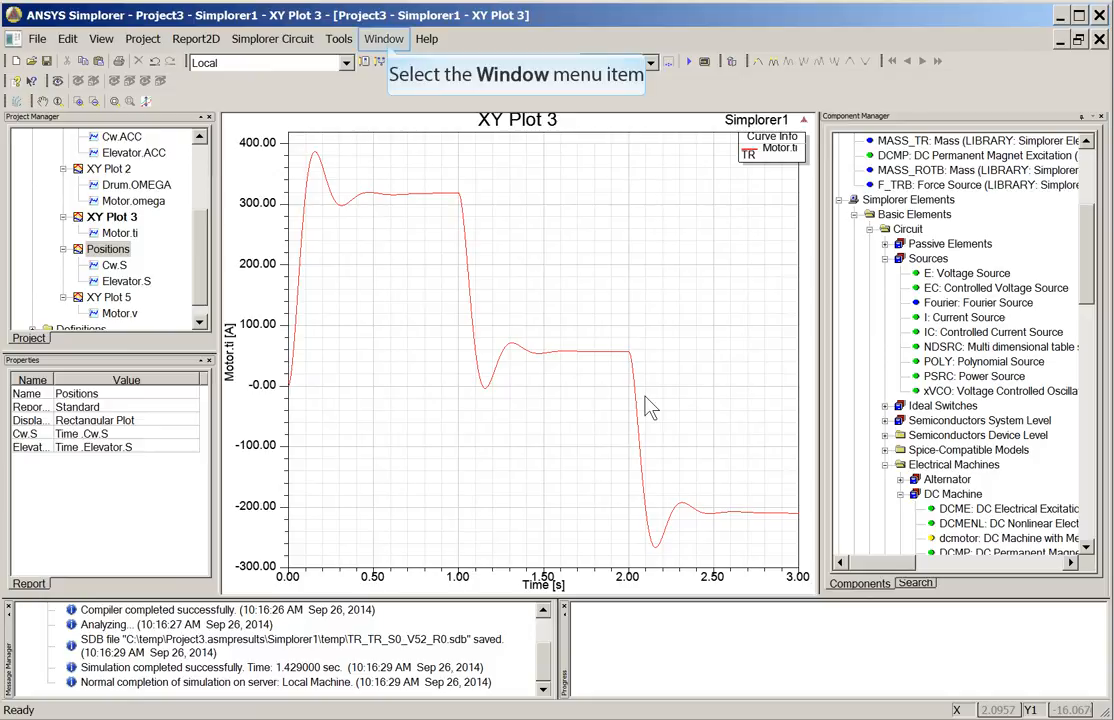
{"action": "left_click", "coordinate": [384, 38]}
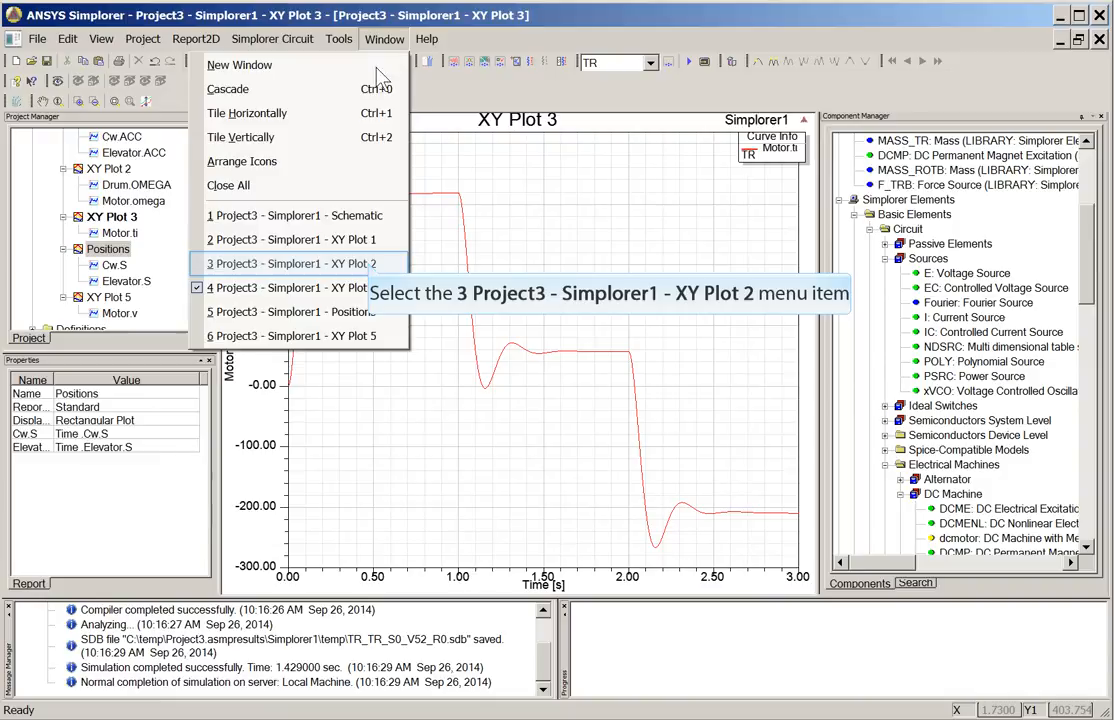
{"action": "left_click", "coordinate": [372, 266]}
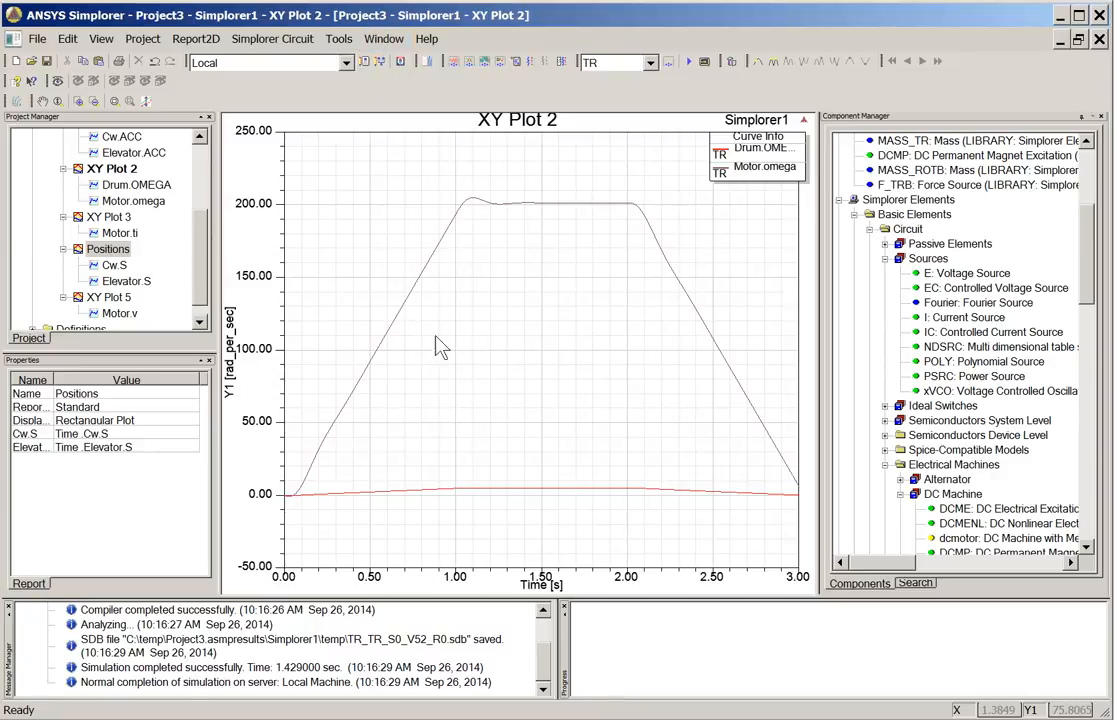
{"action": "left_click", "coordinate": [385, 40]}
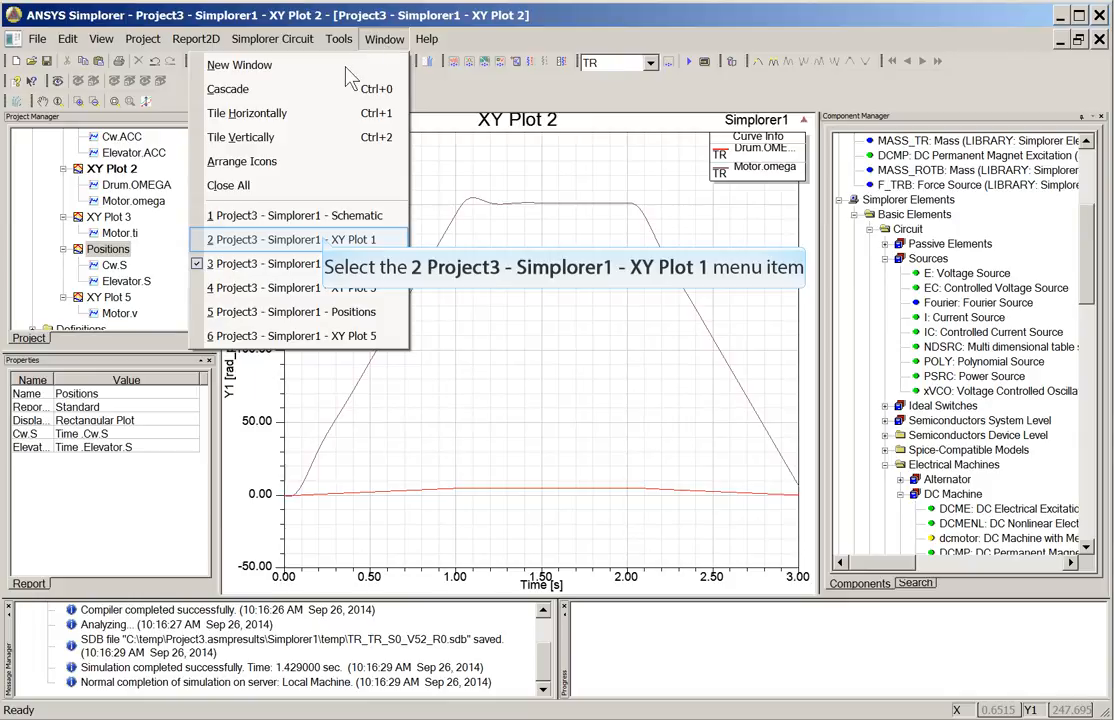
{"action": "left_click", "coordinate": [290, 240]}
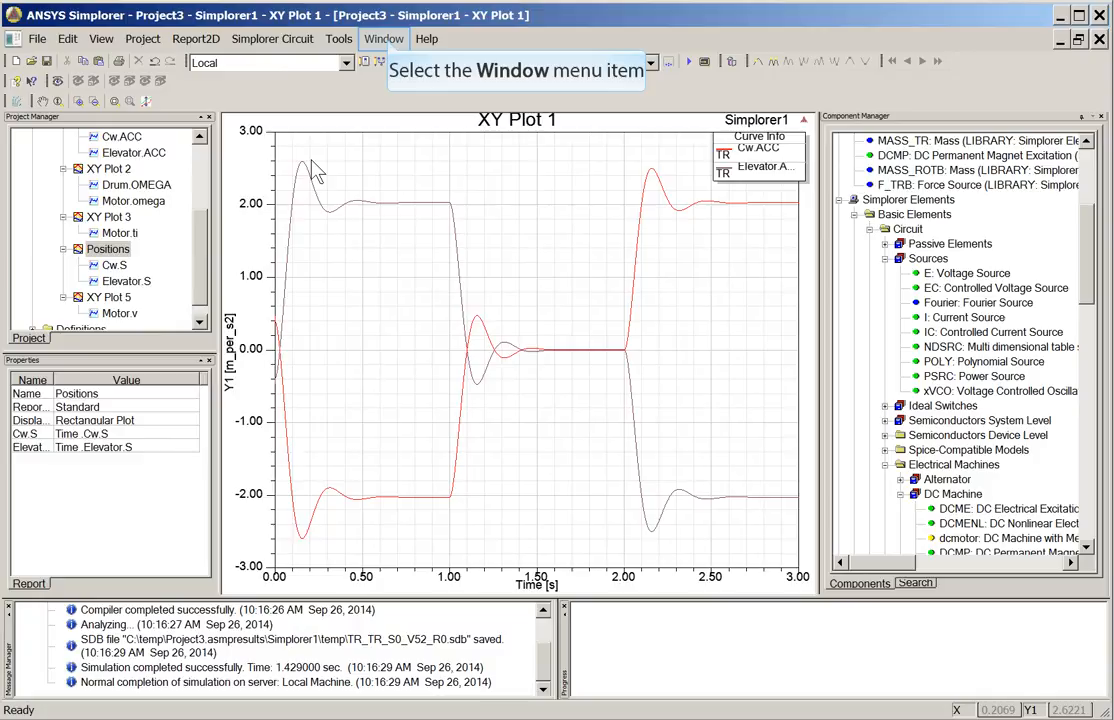
{"action": "left_click", "coordinate": [387, 40]}
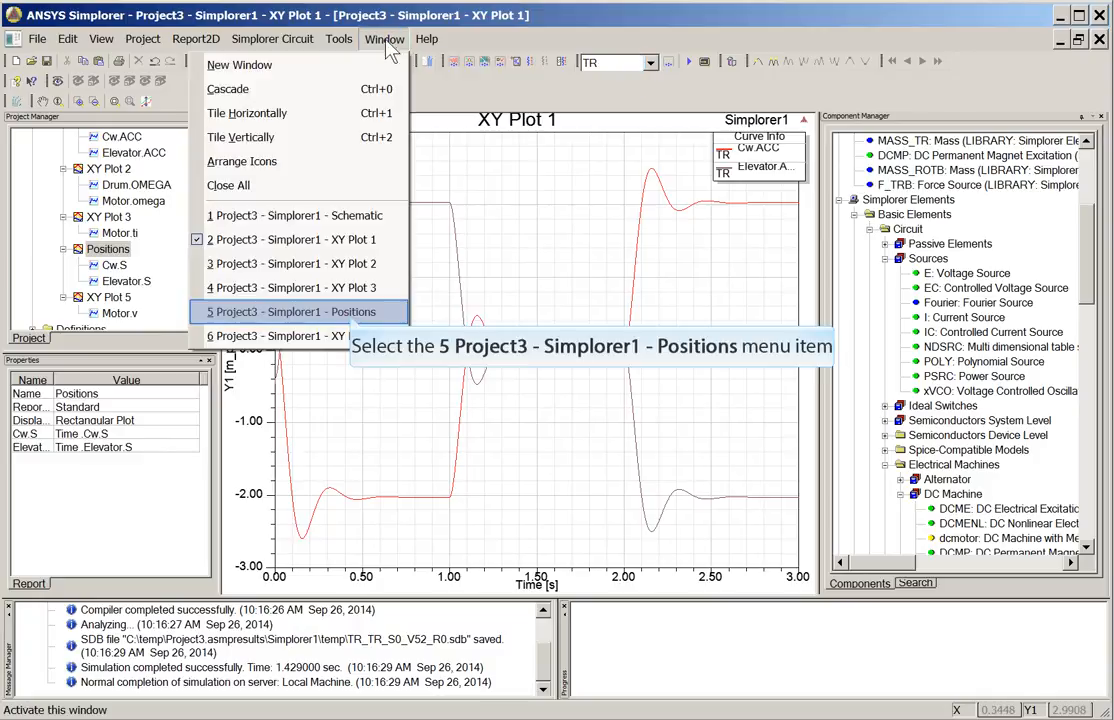
{"action": "left_click", "coordinate": [352, 312]}
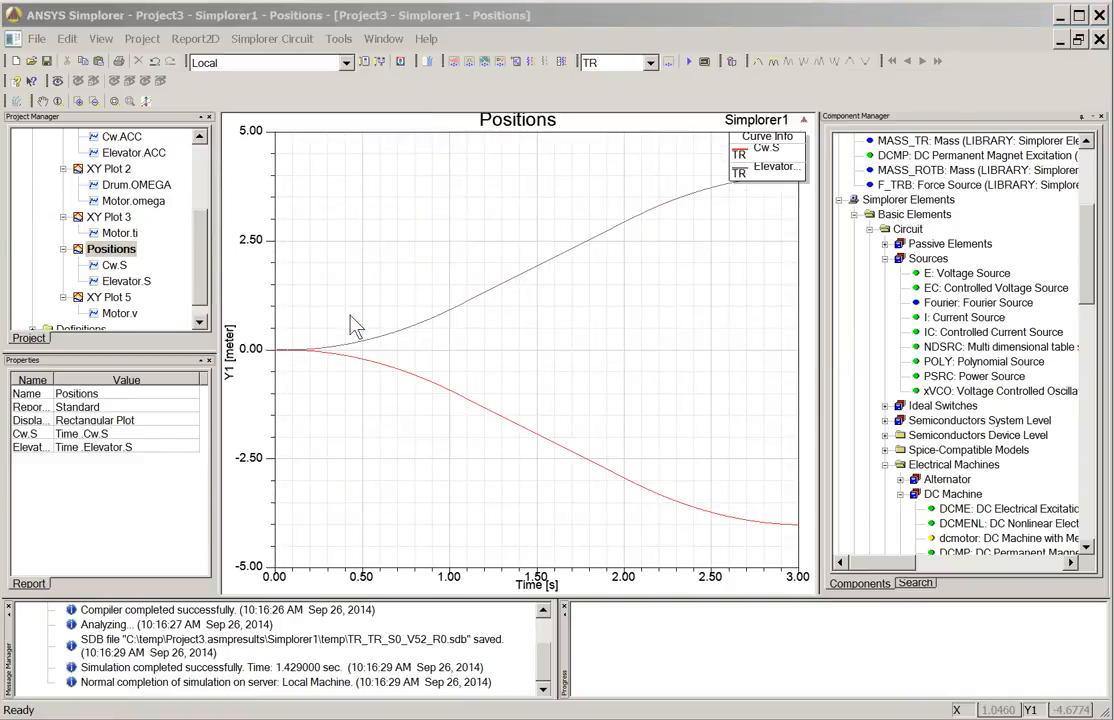